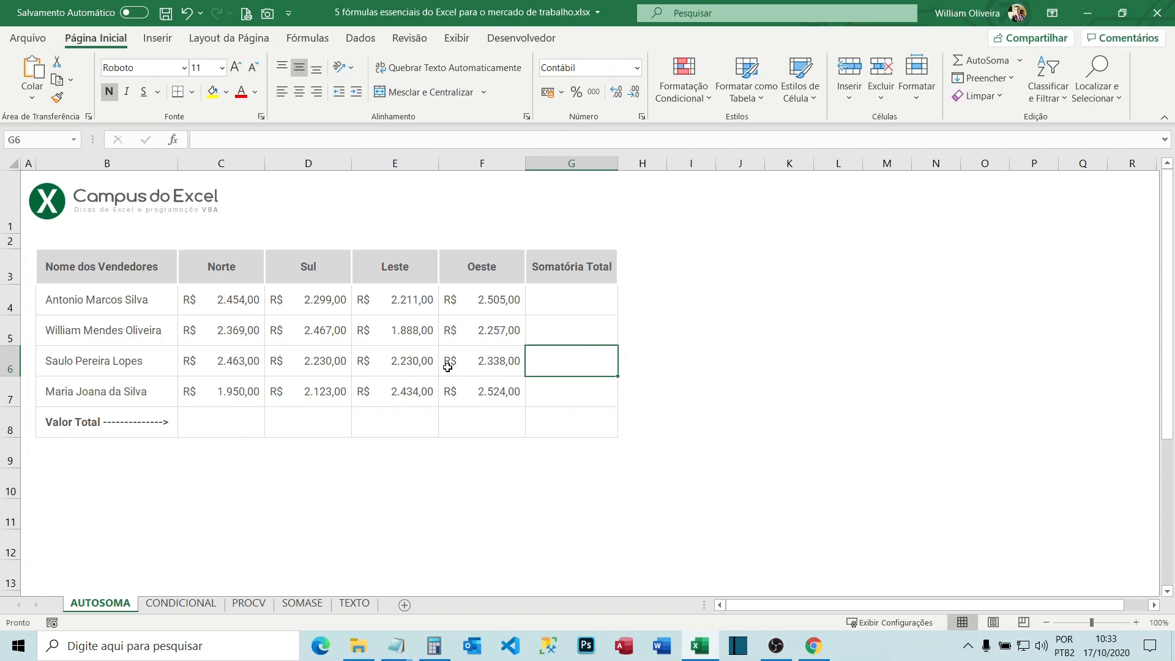
Total the Norte column in C8 with =SOMA(C4:C7) and fill the formula across to F8.
left_click(578, 309)
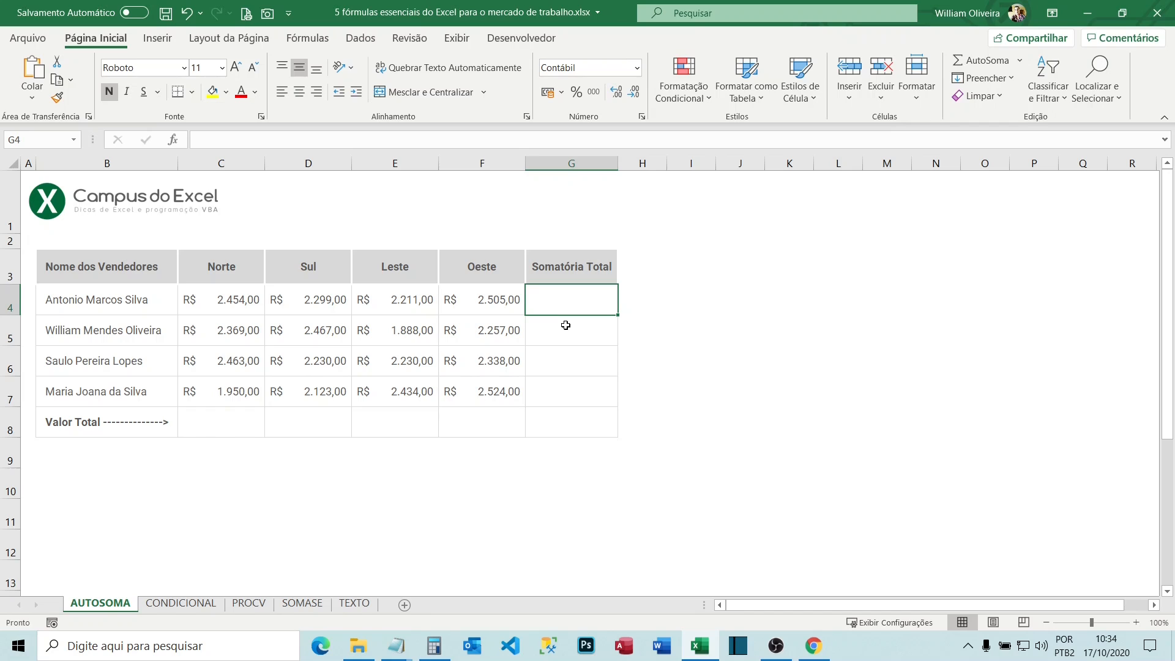
left_click(254, 424)
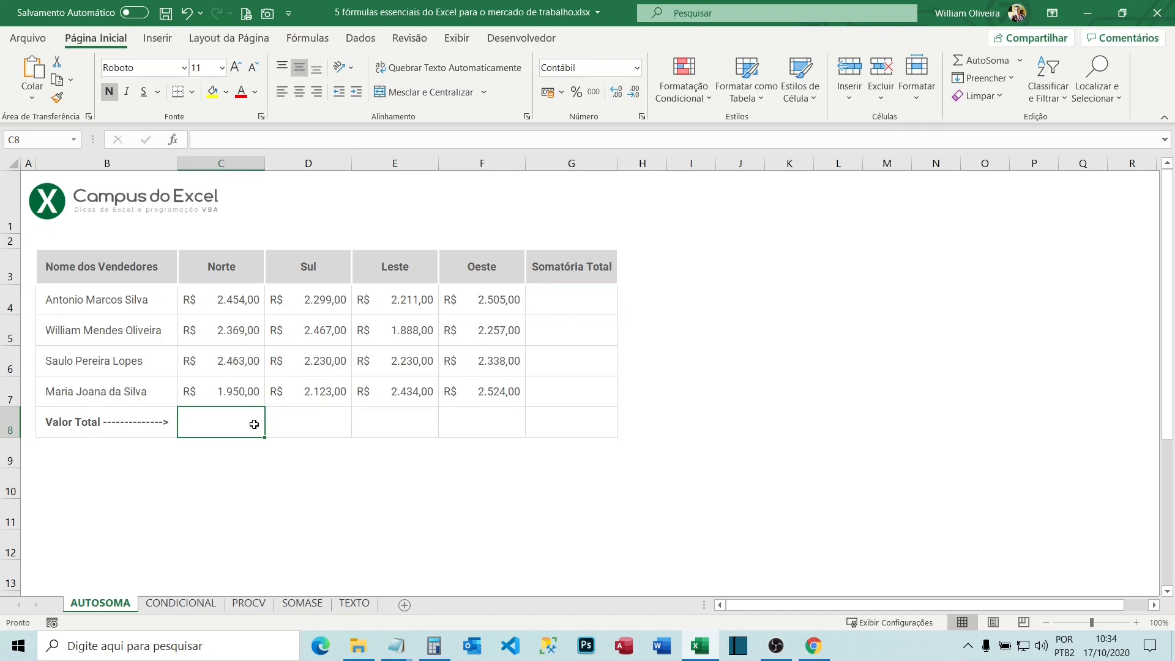
type("=soma")
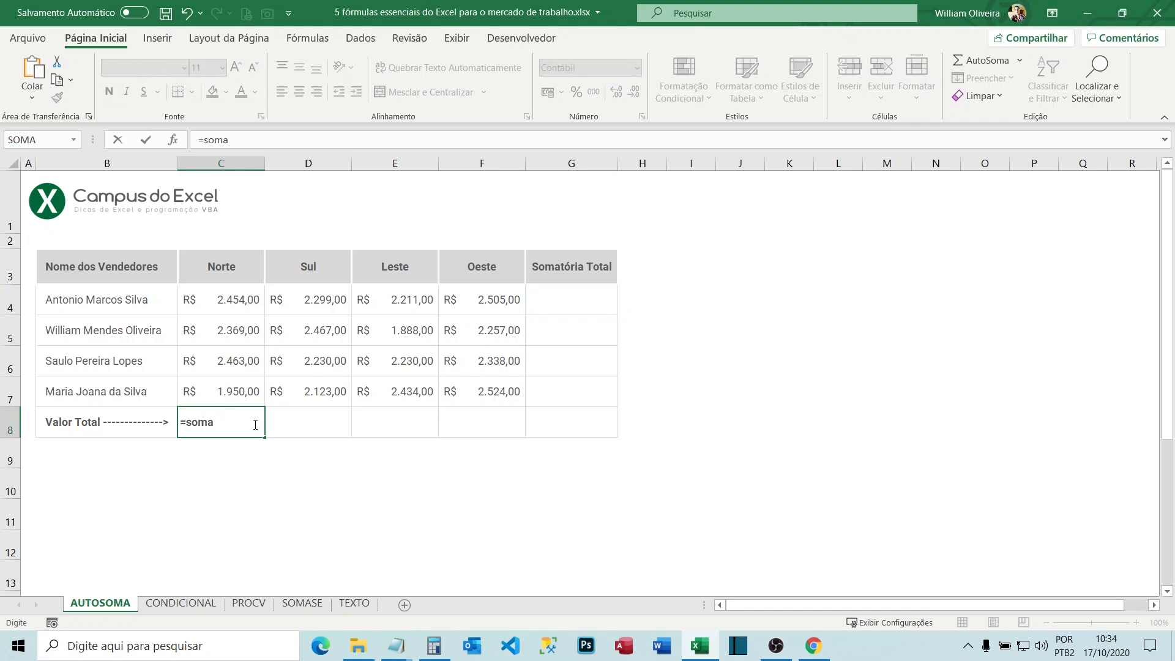
key("Tab")
left_click_drag(231, 302, 232, 398)
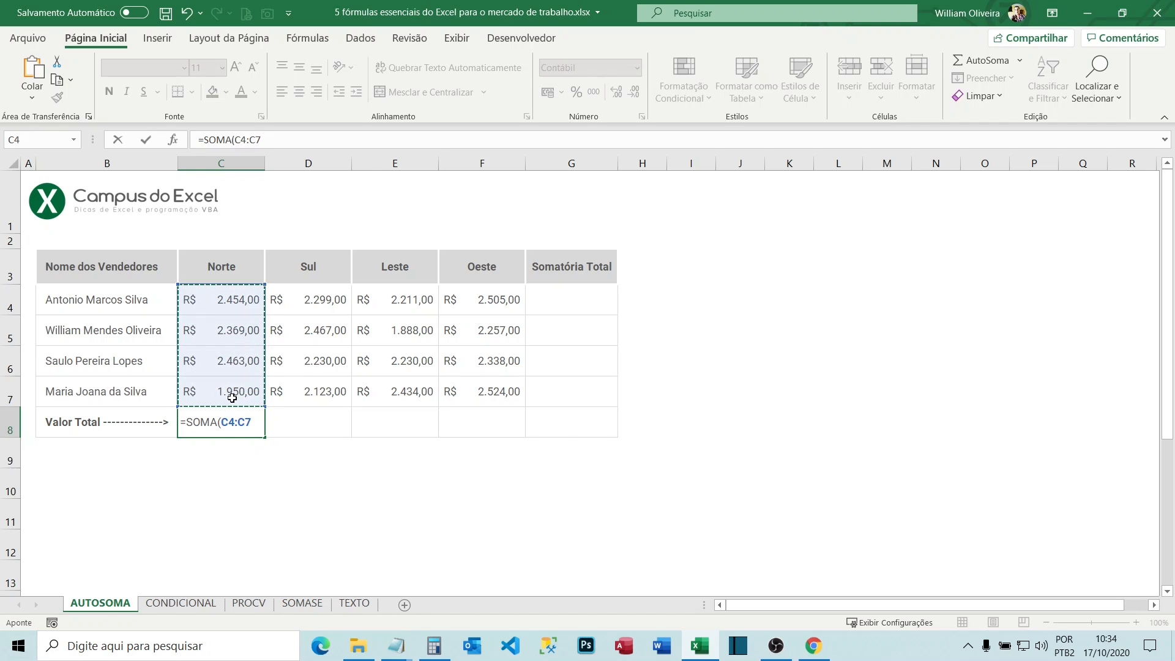
type(")")
key("Return")
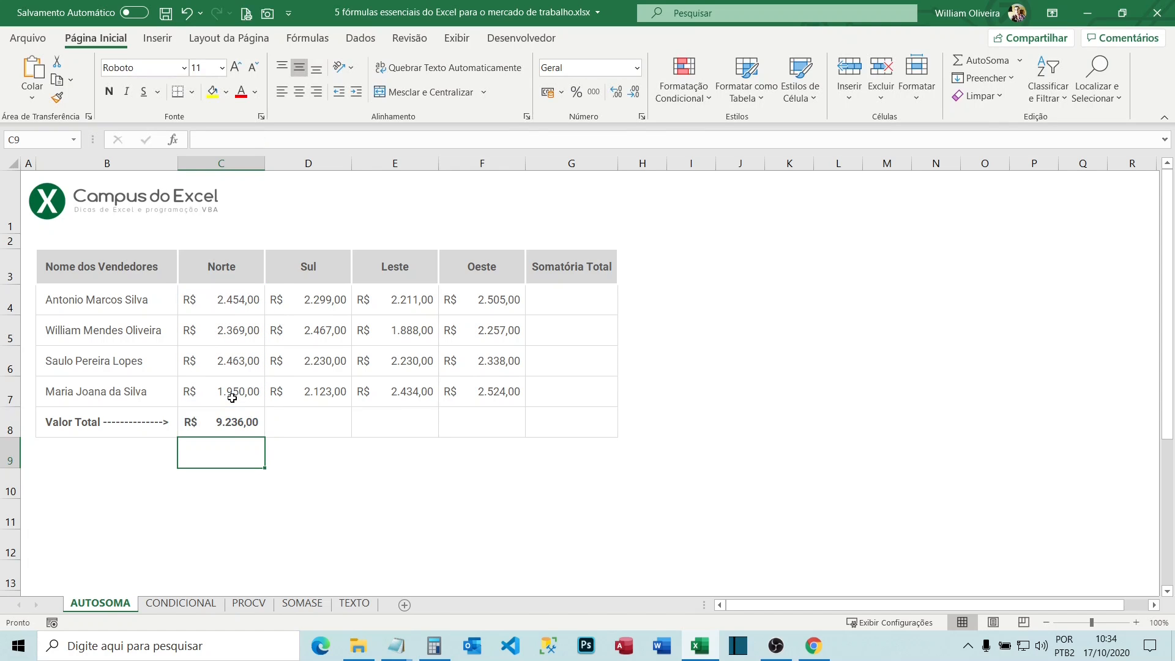
left_click(229, 422)
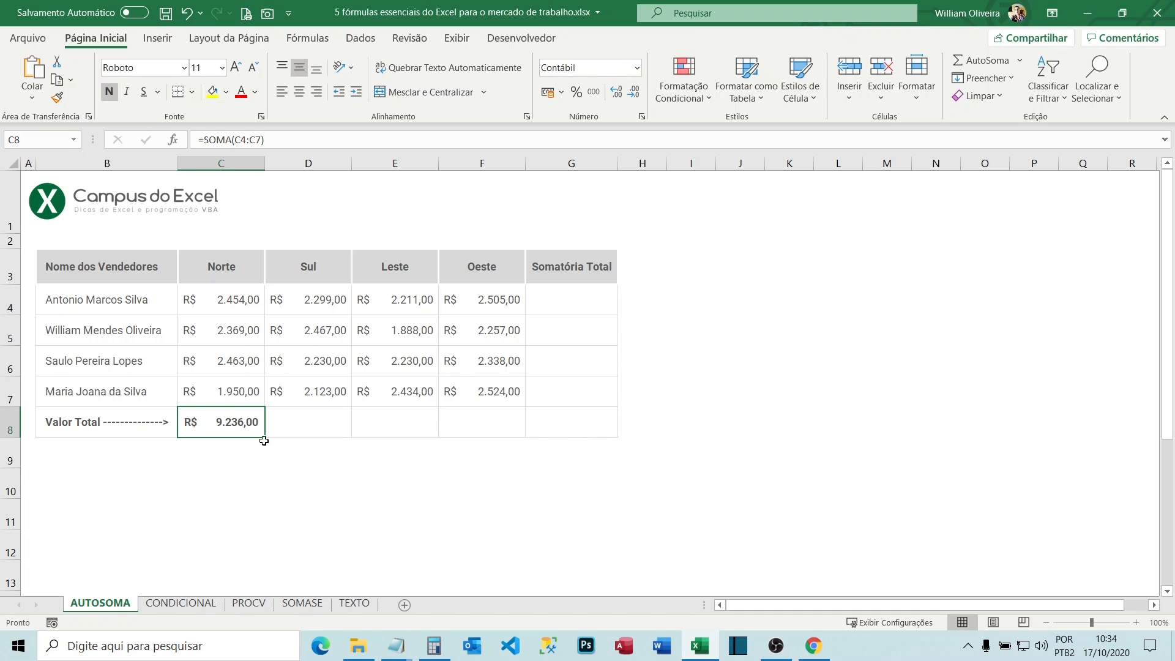
left_click_drag(264, 440, 524, 426)
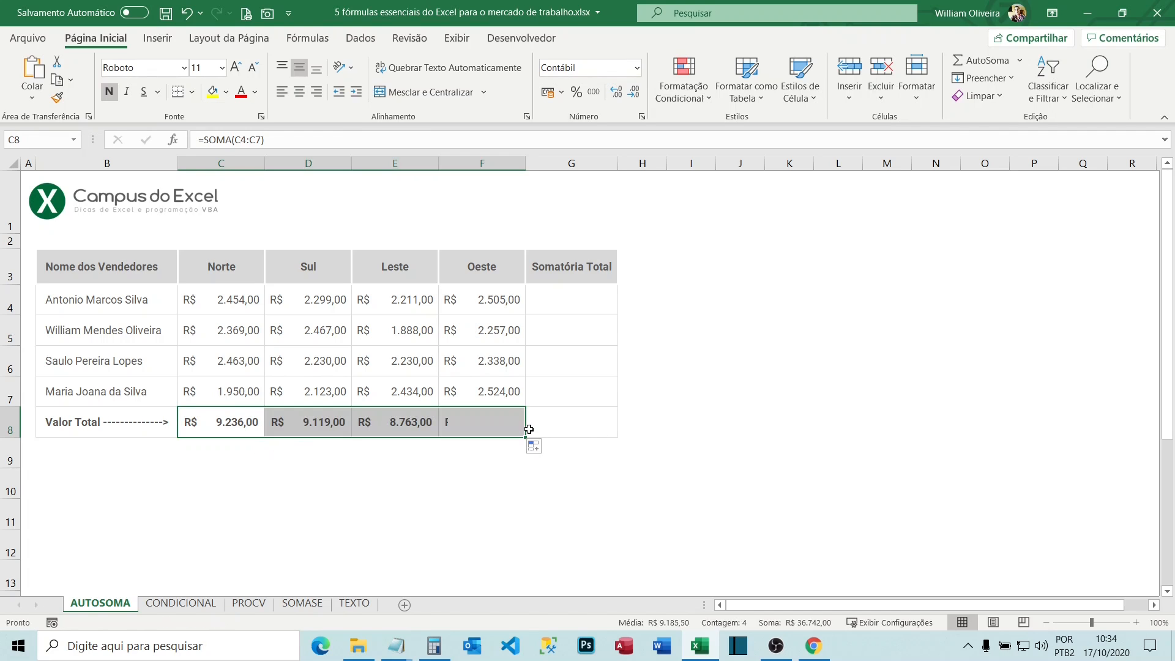
Total the first seller's row in G4 with =SOMA(C4:F4) and fill the formula down to G8.
left_click(561, 426)
left_click(573, 300)
type("=")
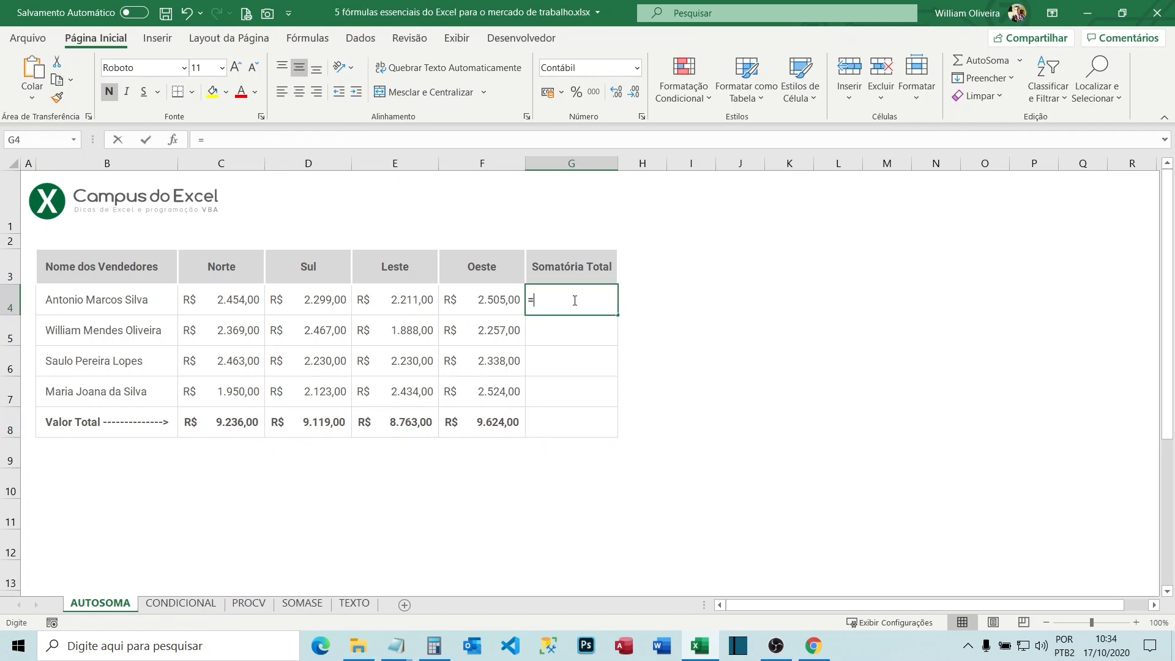
type("somas")
key("BackSpace")
key("Tab")
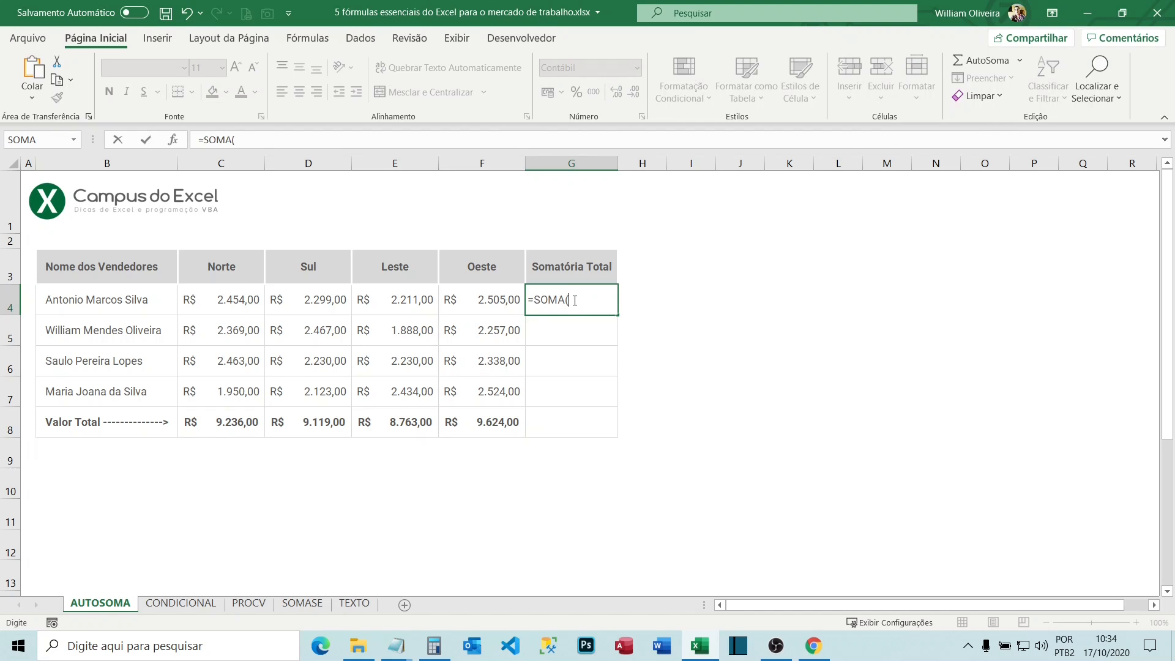
left_click_drag(211, 306, 494, 299)
type(")")
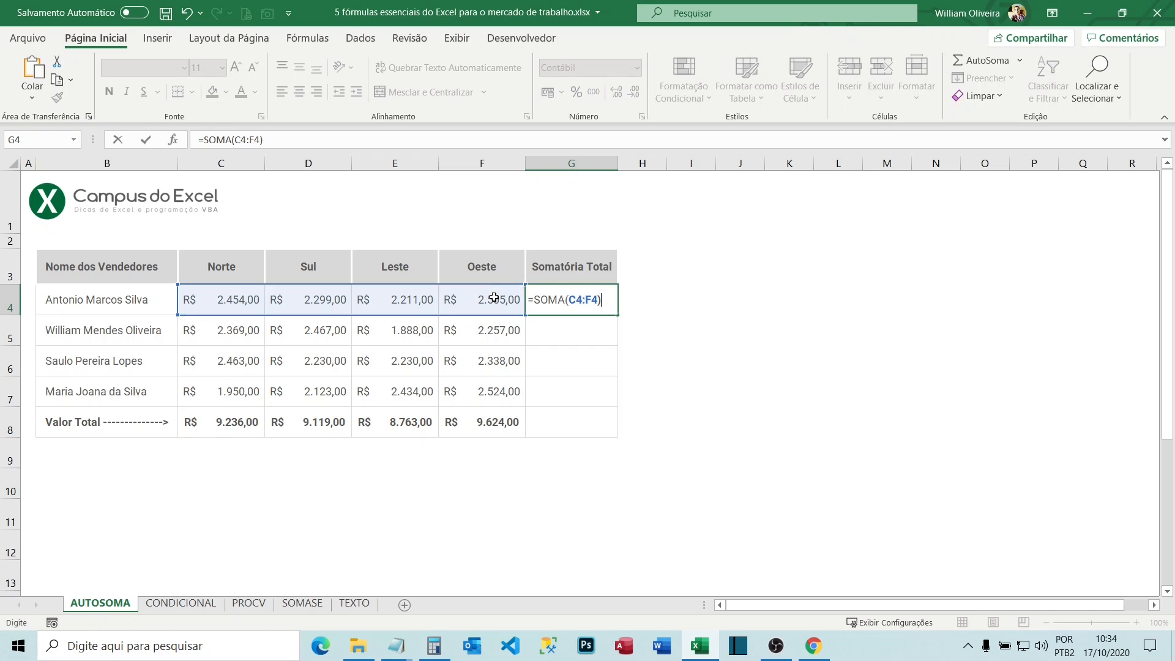
key("Return")
left_click(570, 309)
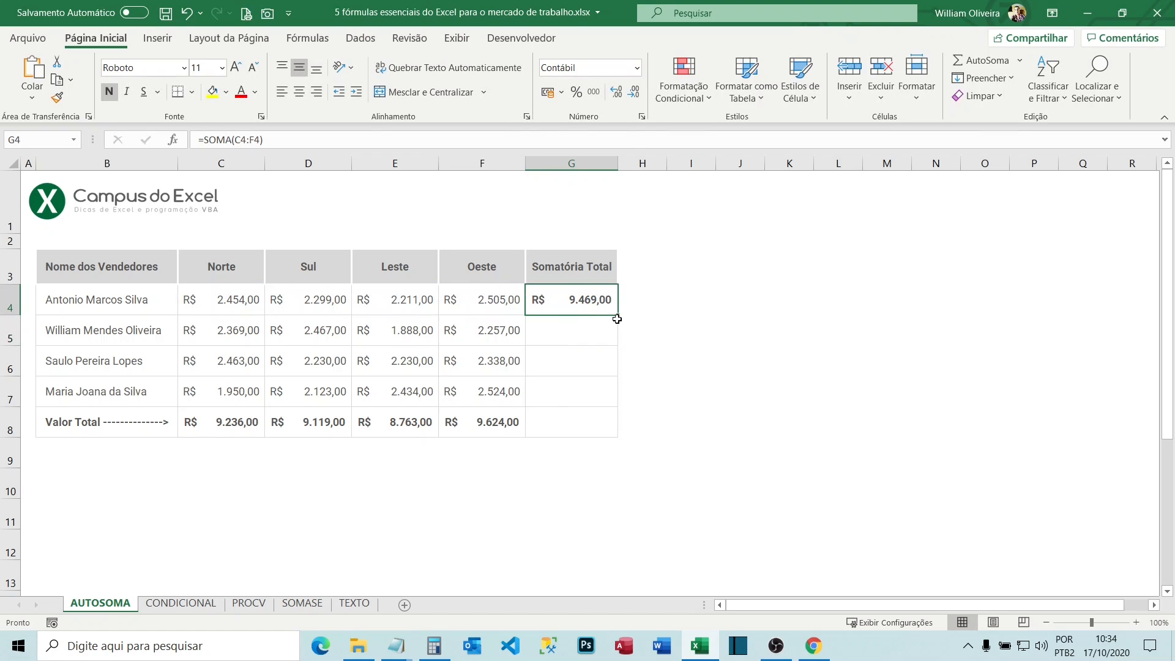
left_click_drag(618, 318, 604, 429)
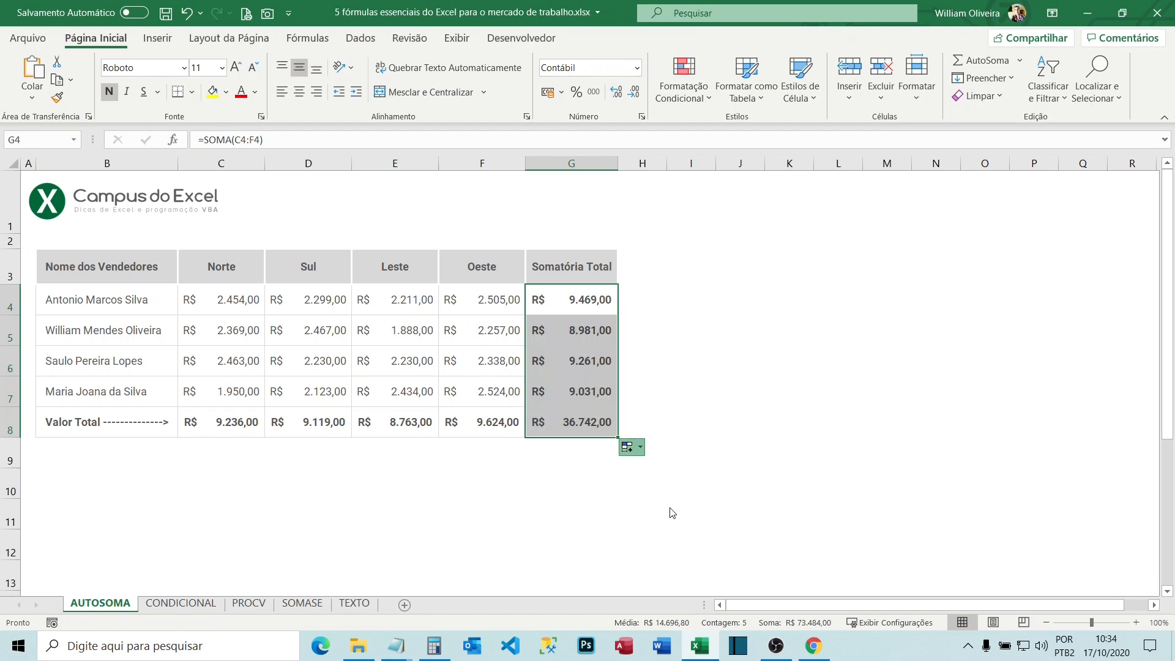
Clear the Somatória Total formulas in G4:G8 and the Valor Total formulas in C8:F8.
left_click(589, 328)
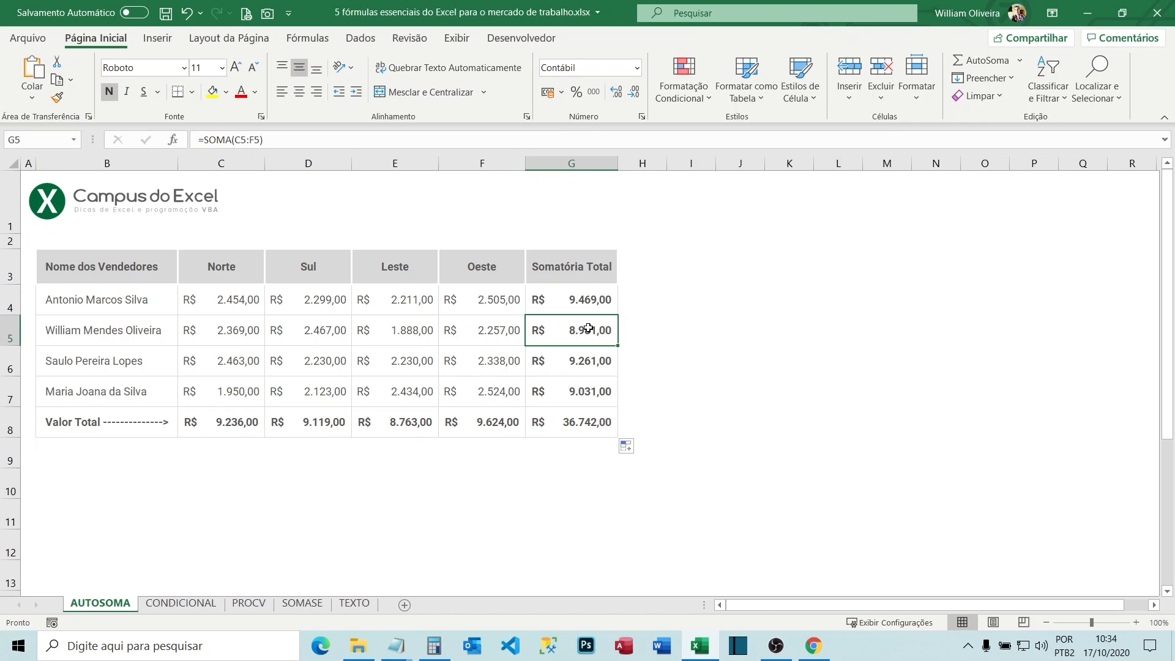
left_click_drag(581, 299, 572, 414)
key("Delete")
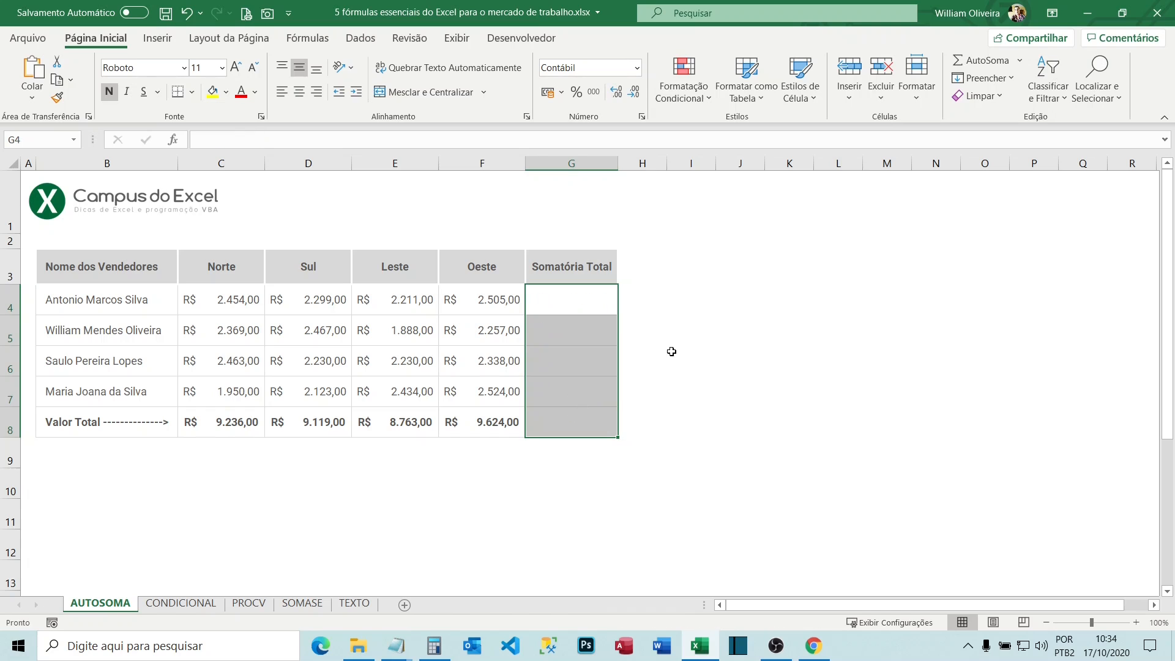
left_click(672, 349)
left_click_drag(239, 424, 503, 418)
key("Delete")
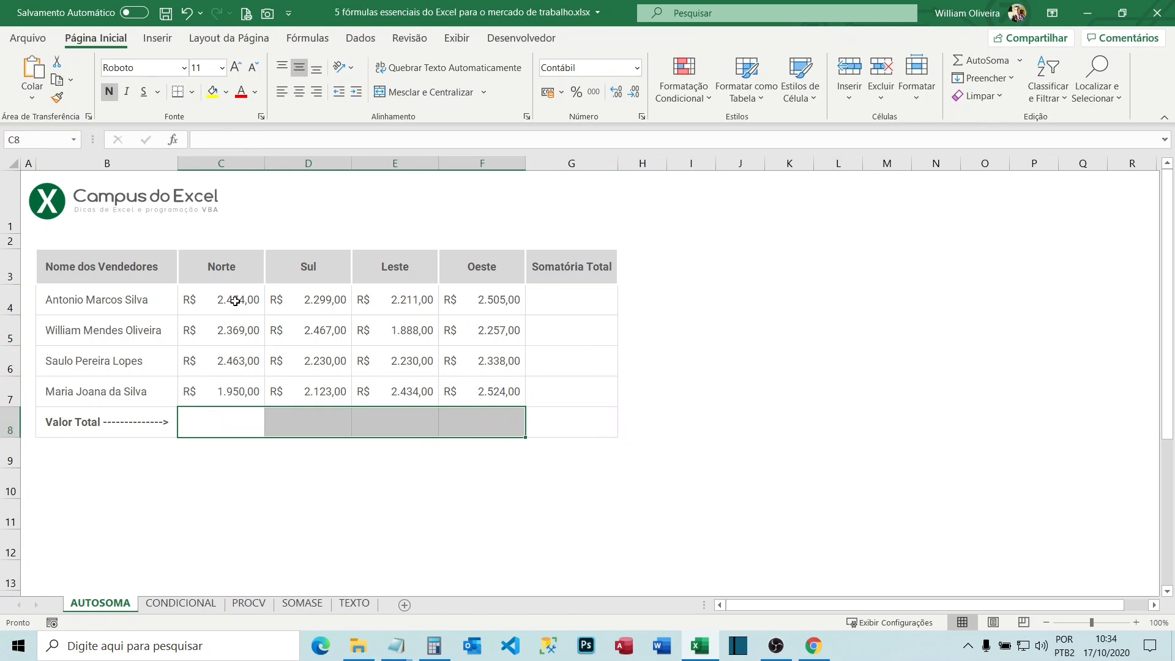
Try AutoSum on the range C4:G8, including the empty total row and column, and undo it.
left_click_drag(242, 306, 555, 416)
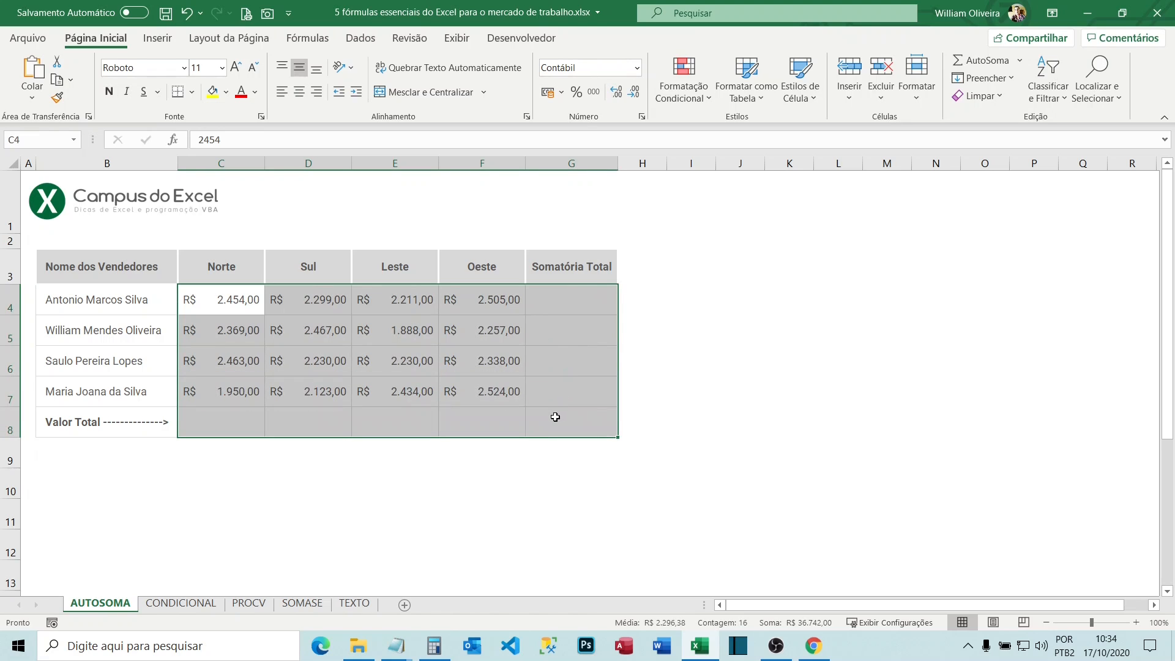
left_click(976, 60)
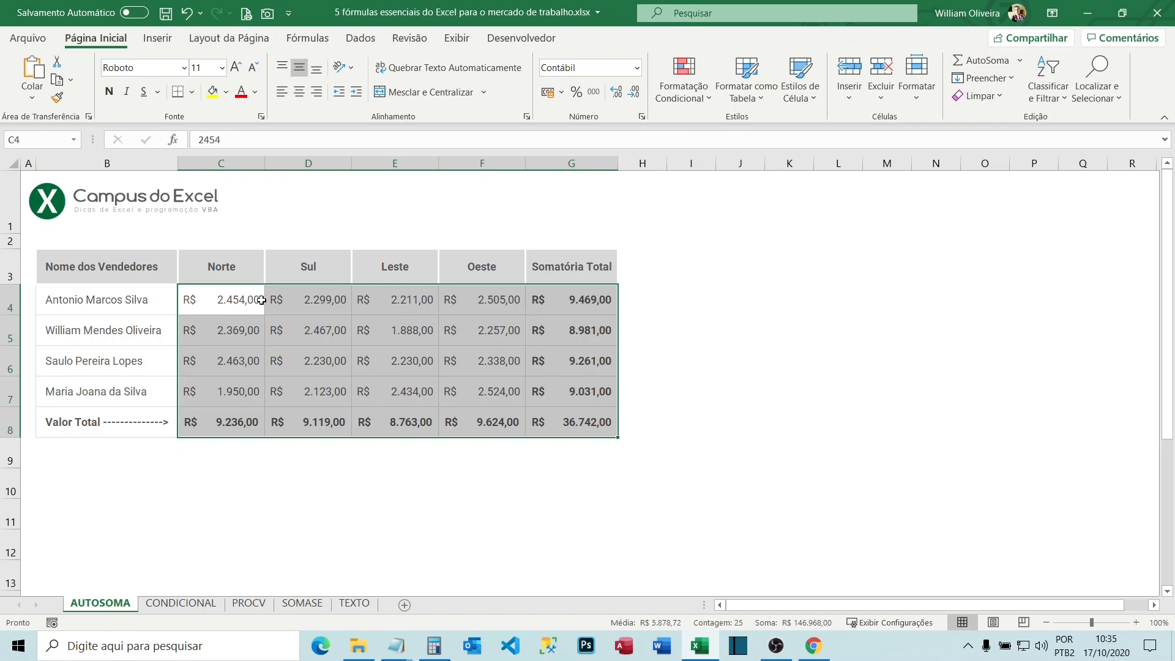
left_click_drag(217, 302, 572, 411)
left_click(187, 12)
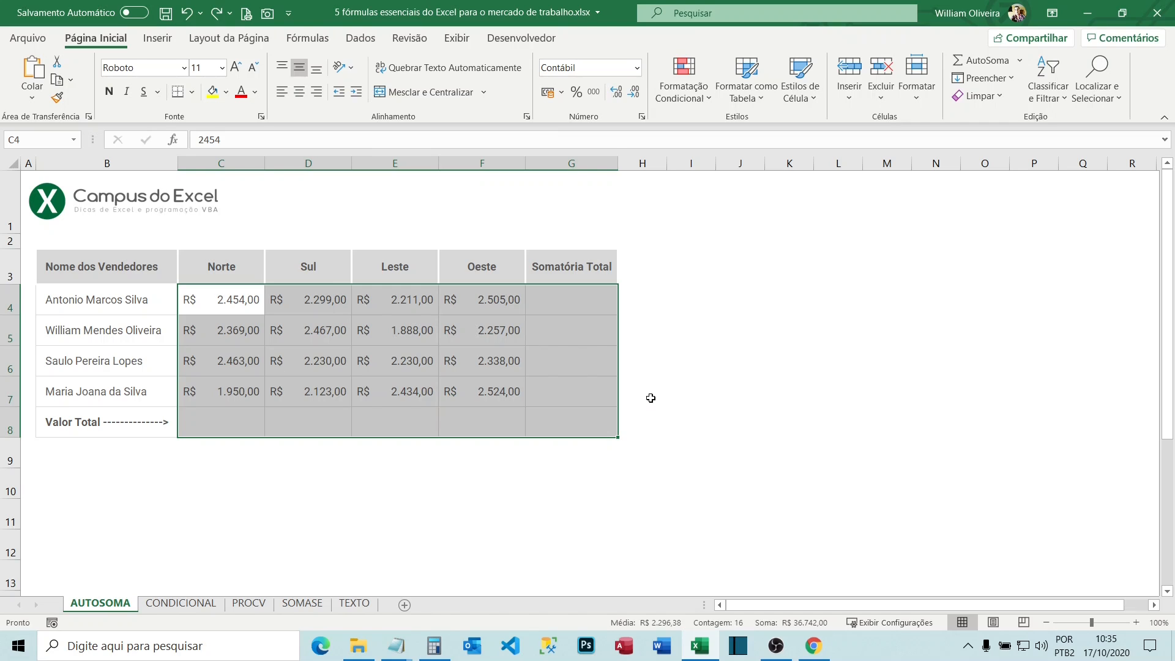
Fill all row and column totals for C4:G8 with AutoSum, check the G4 formula, and save the workbook.
key("alt+equal")
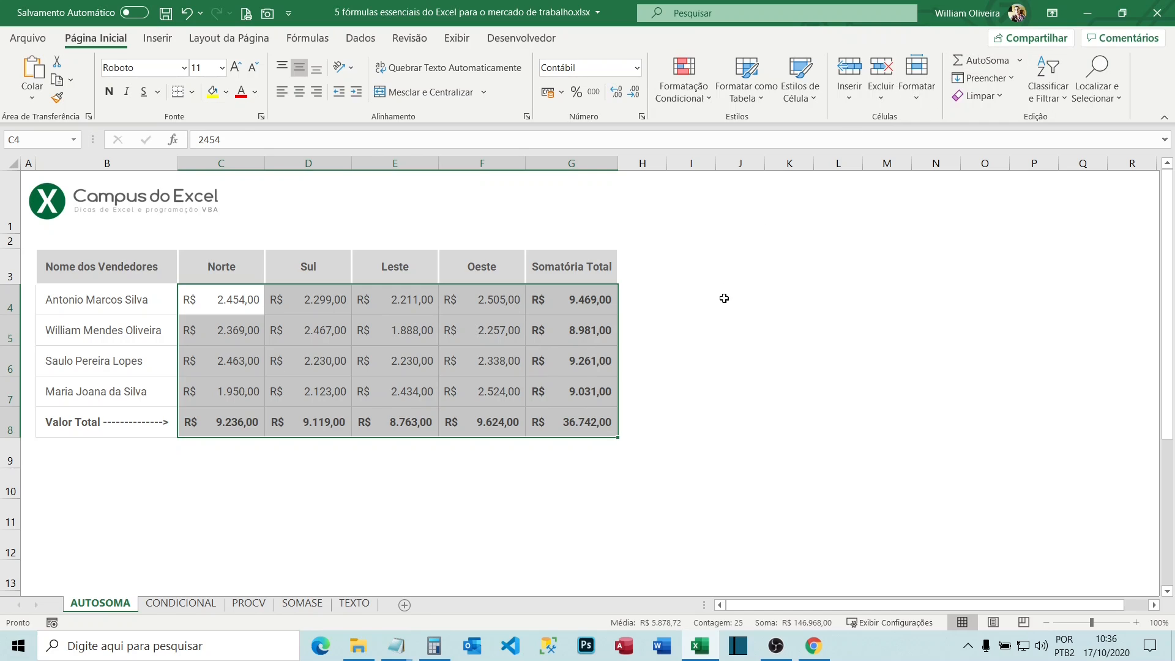
left_click(575, 330)
left_click(576, 310)
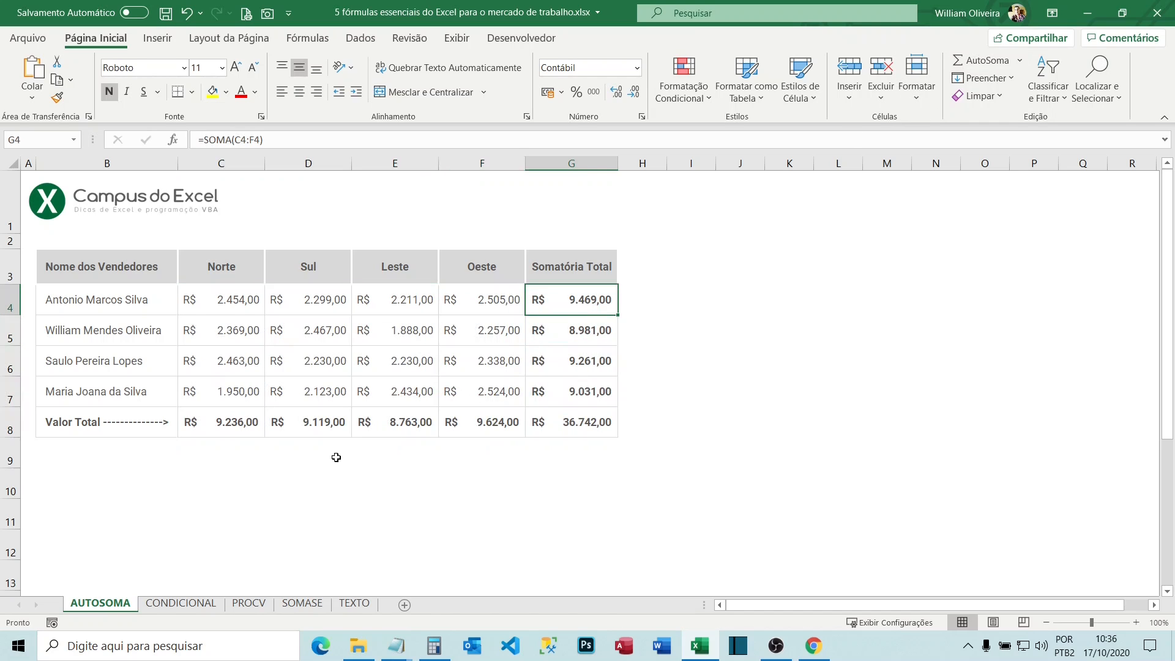
key("ctrl+s")
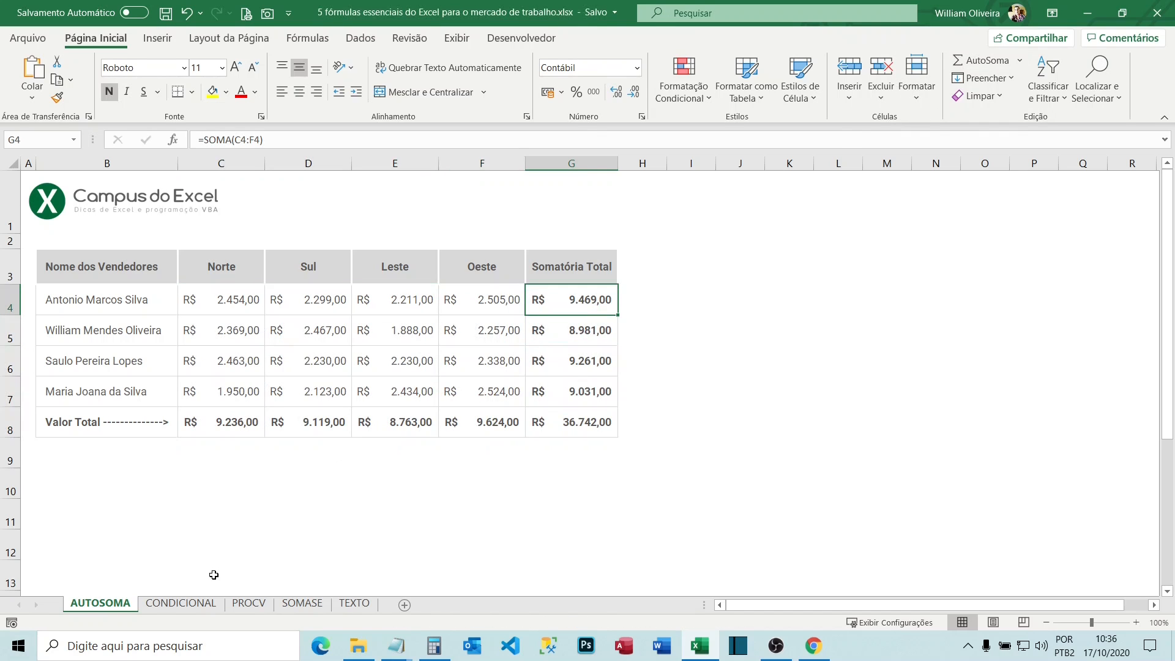
Switch to the CONDICIONAL sheet and select the Status cells E4:E8.
left_click(203, 604)
left_click(431, 412)
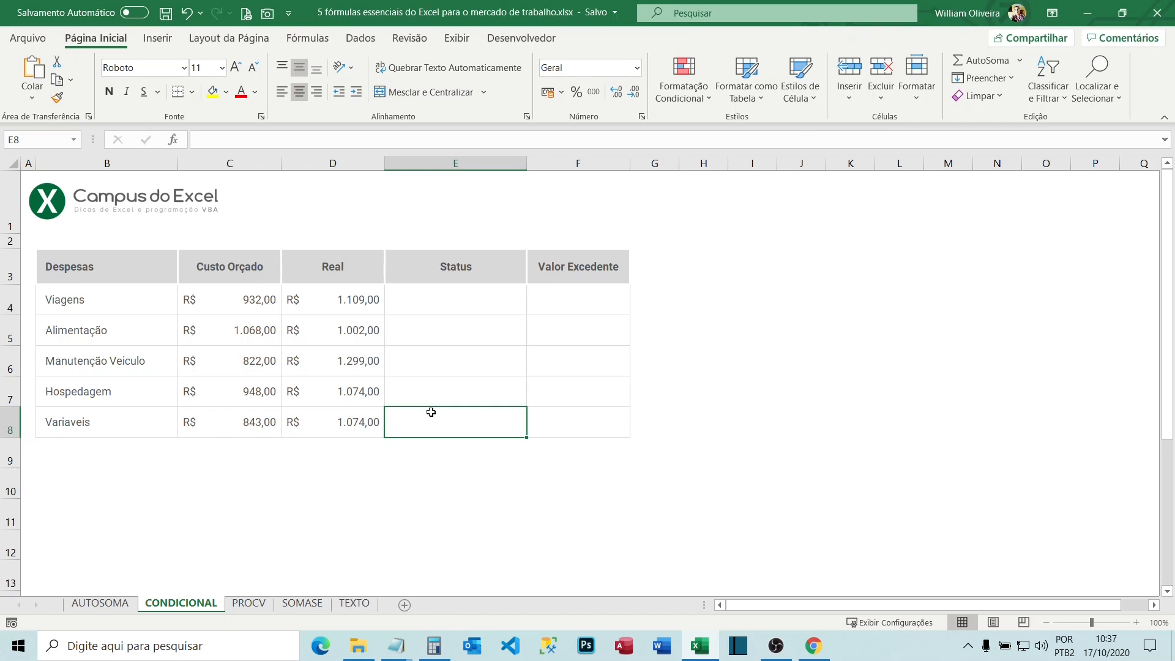
left_click(425, 308)
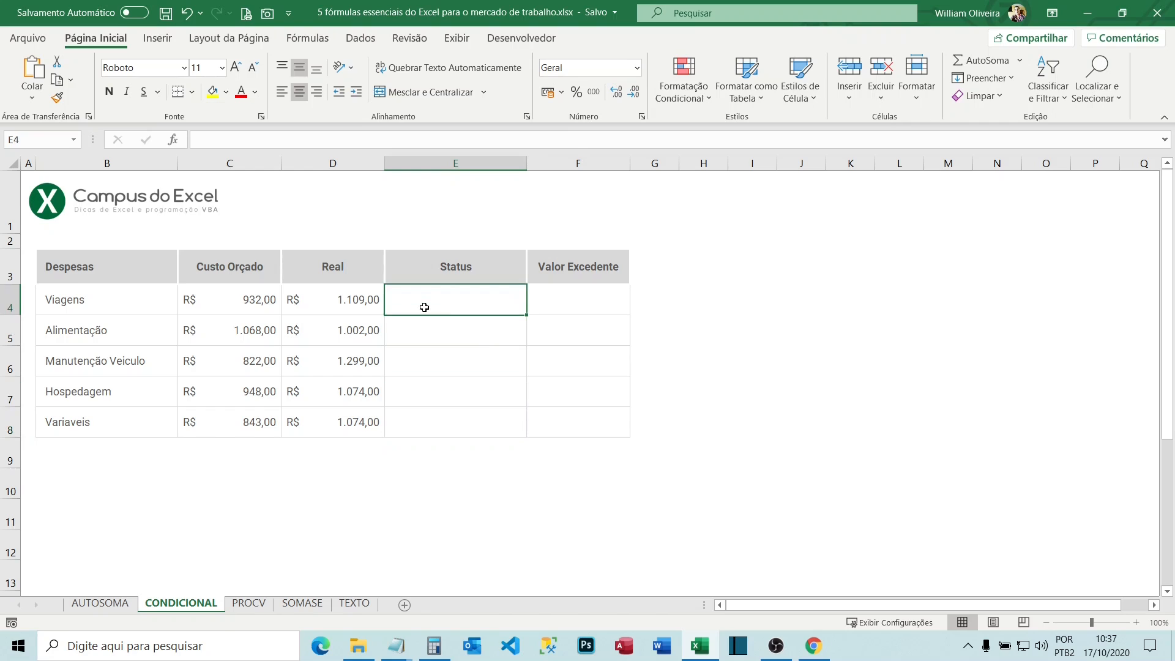
left_click(499, 341)
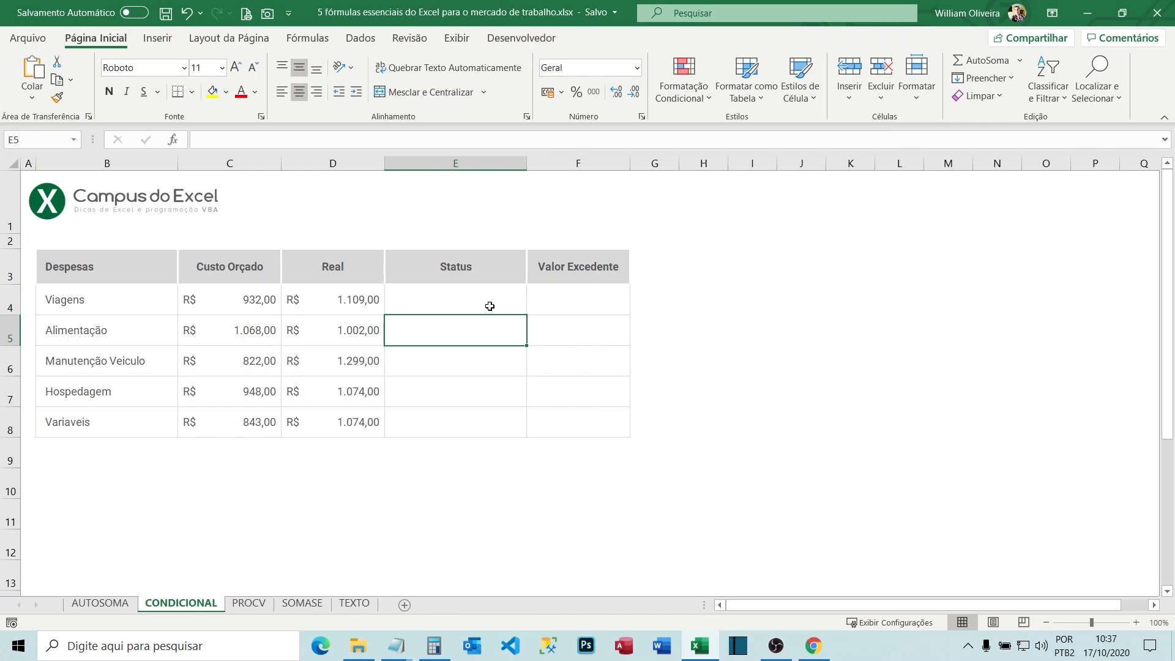
left_click_drag(491, 307, 466, 428)
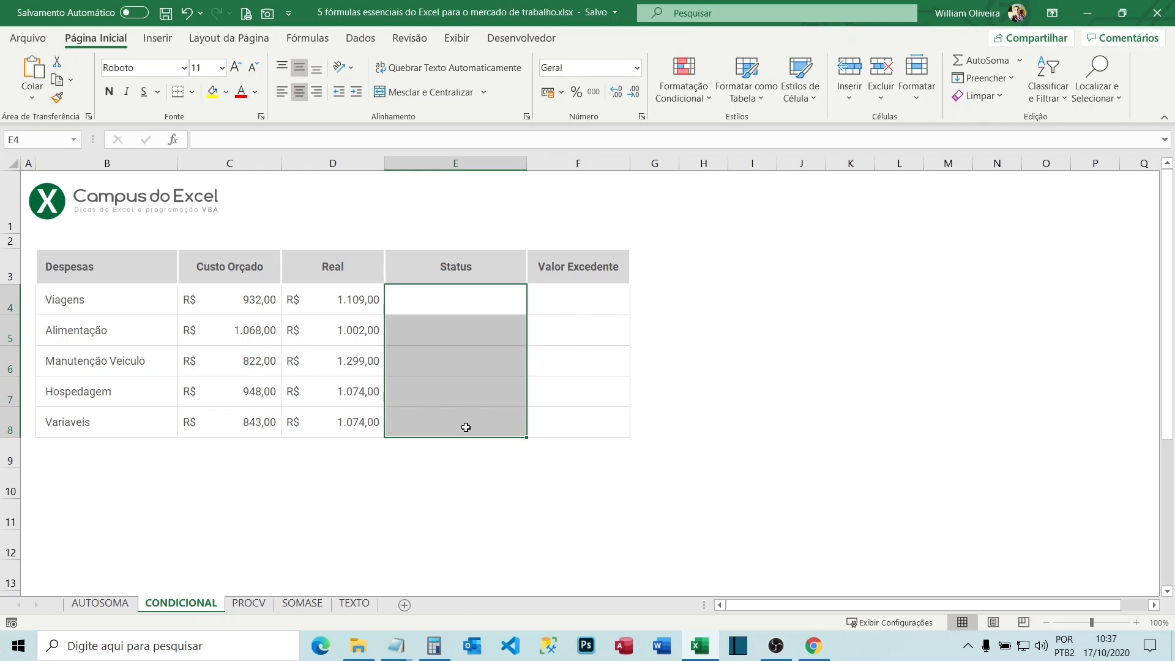
Begin an SE formula in E4 that tests D4>C4 and returns "Acima do orçamento" when true.
type("=")
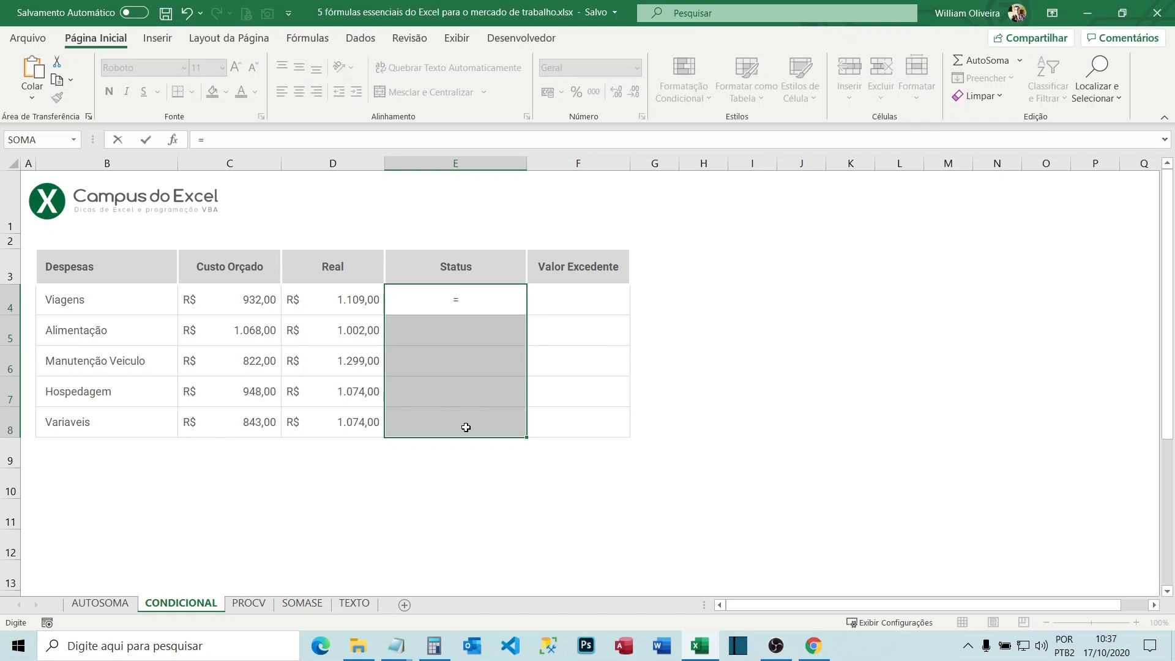
type("SE(")
left_click(350, 310)
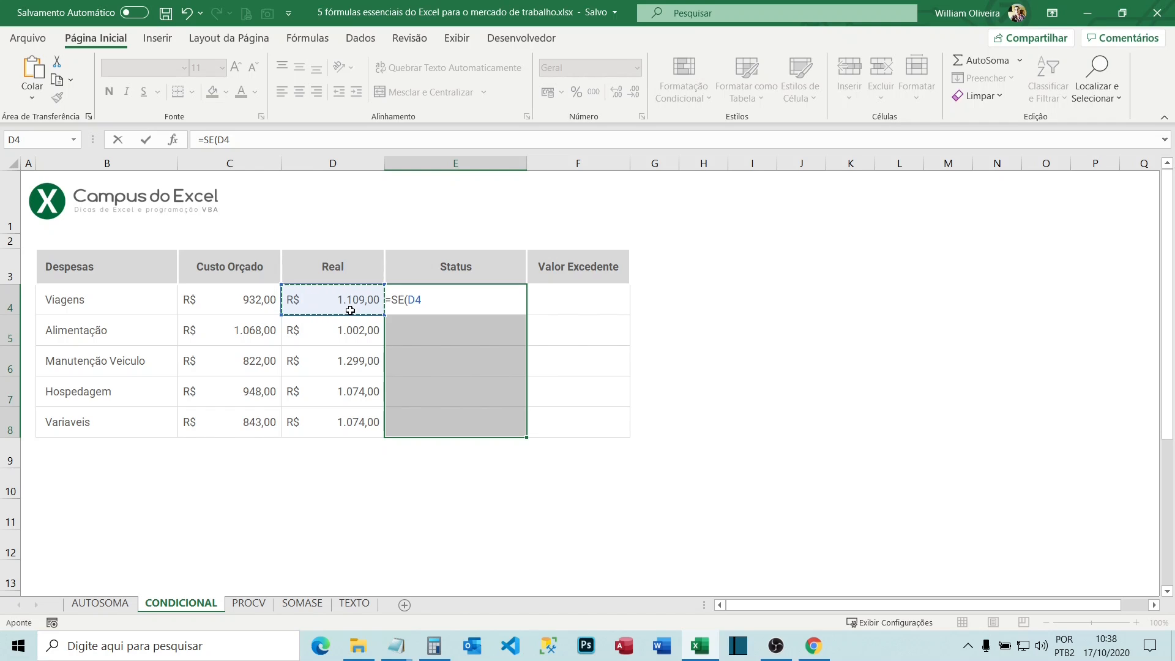
type(">")
left_click(242, 307)
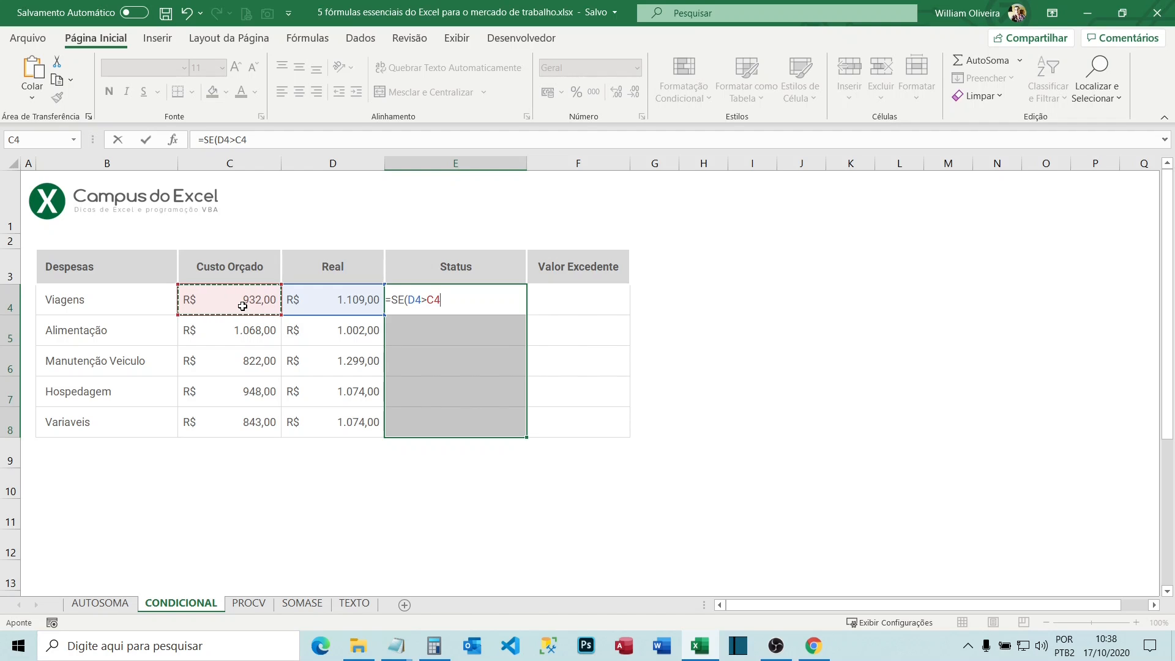
type(";")
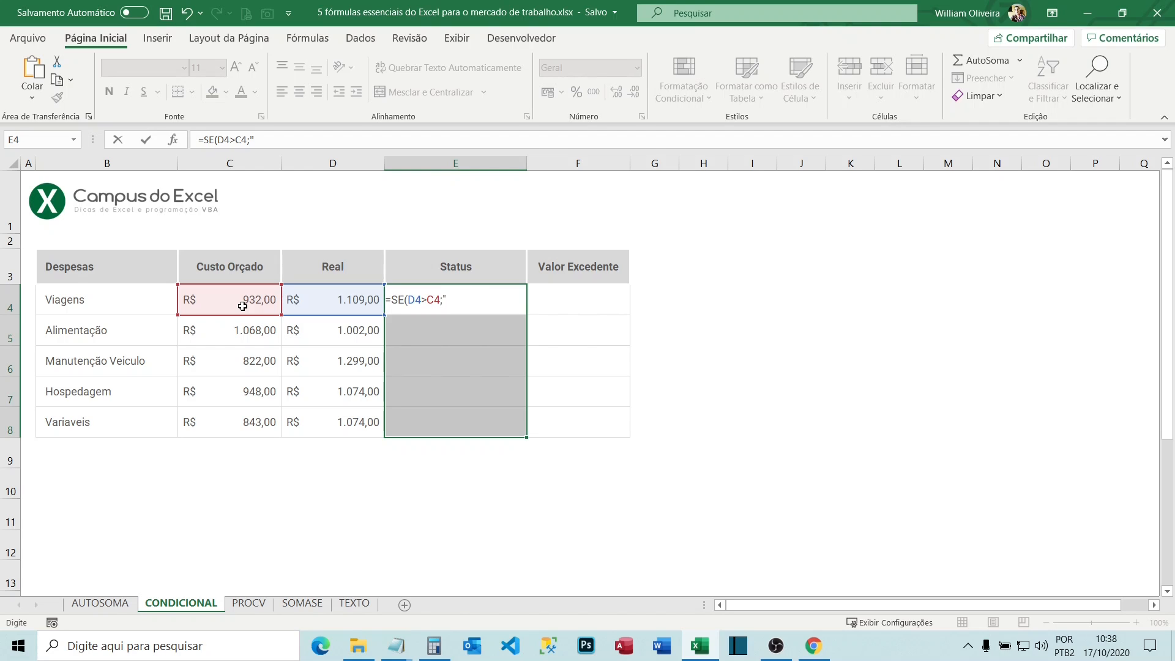
type("Acima do orçamento")
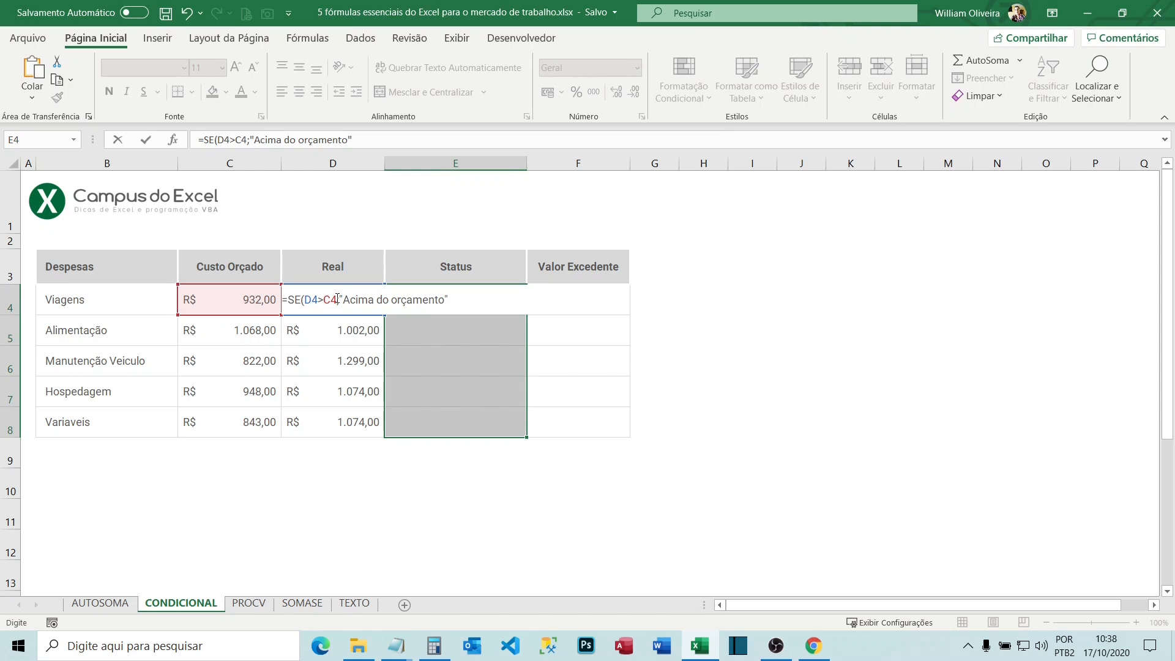
Complete the SE formula with "Dentro do orçamento" as the false result and enter it in all of E4:E8.
left_click_drag(336, 299, 304, 299)
left_click_drag(447, 299, 339, 299)
left_click(461, 298)
type(";\"")
type("Dentro do or")
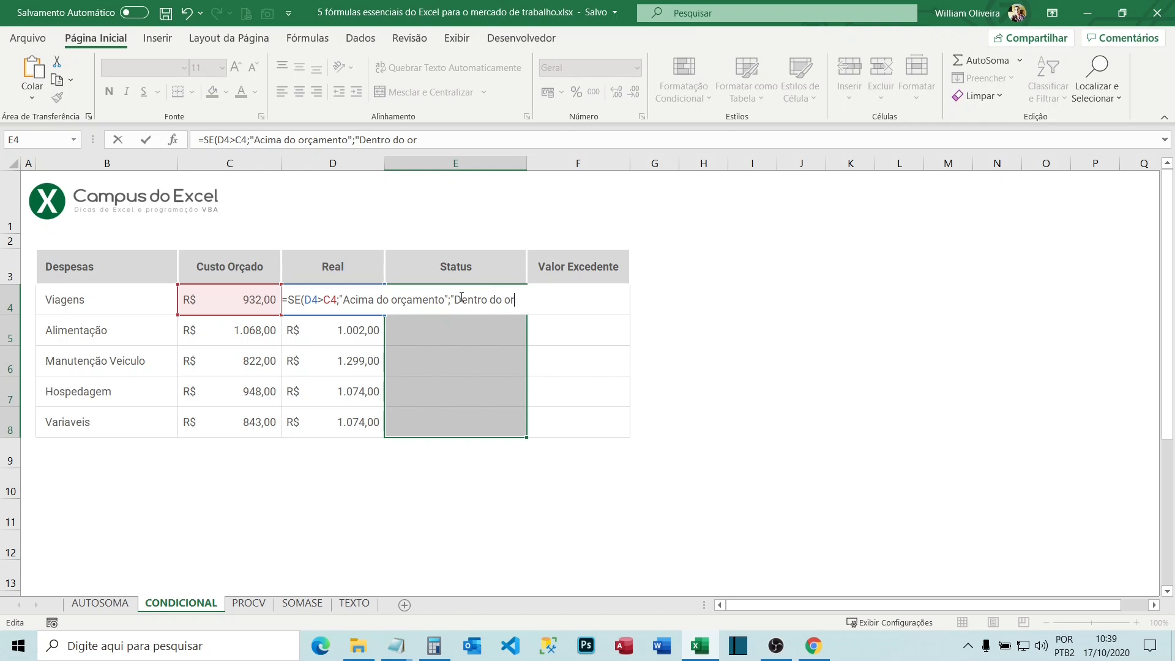
type("çamento\")")
key("ctrl+Return")
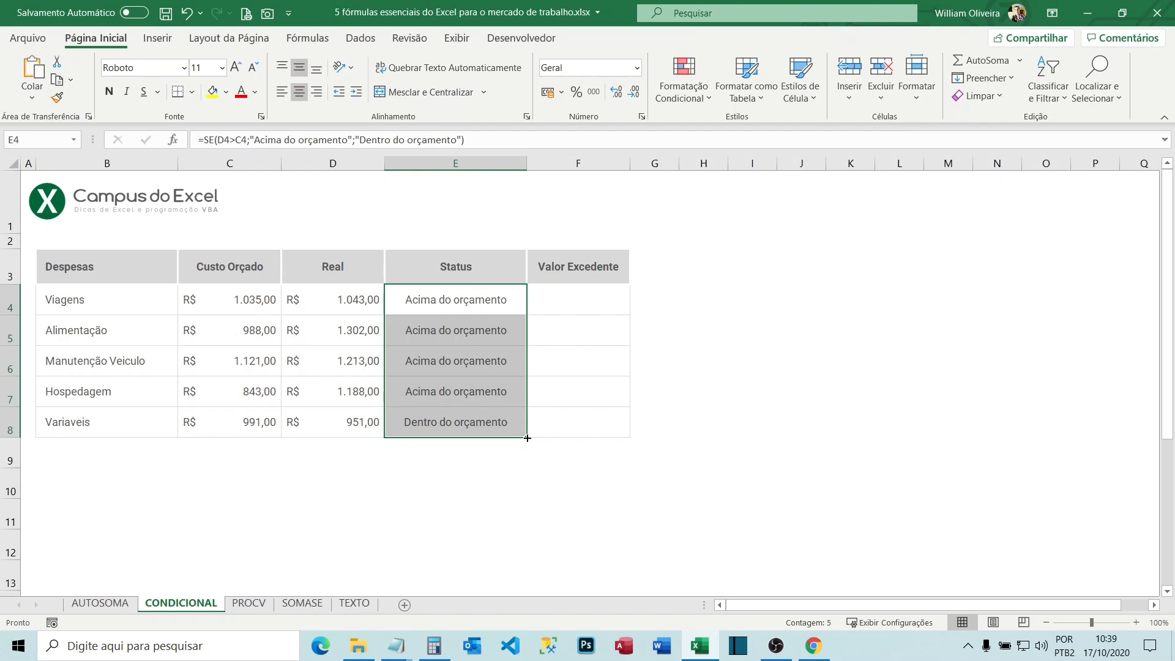
Re-enter the =ALEATÓRIOENTRE(800;1265) formula in C4 to recalculate the expense values.
left_click(360, 652)
left_click(262, 307)
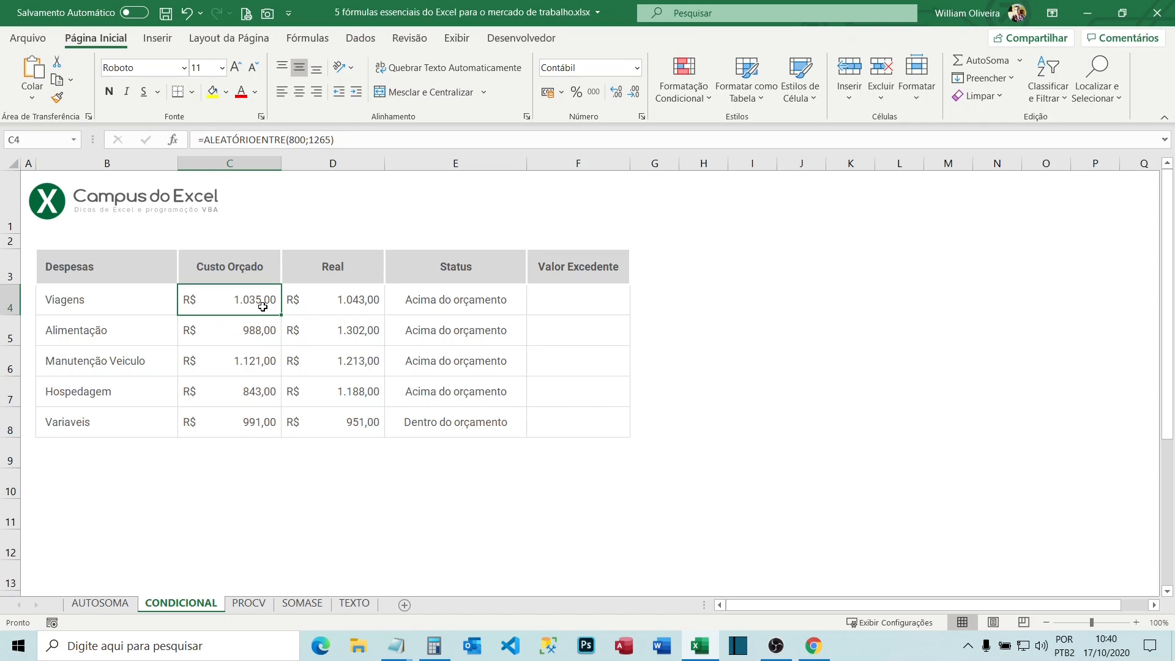
key("Down")
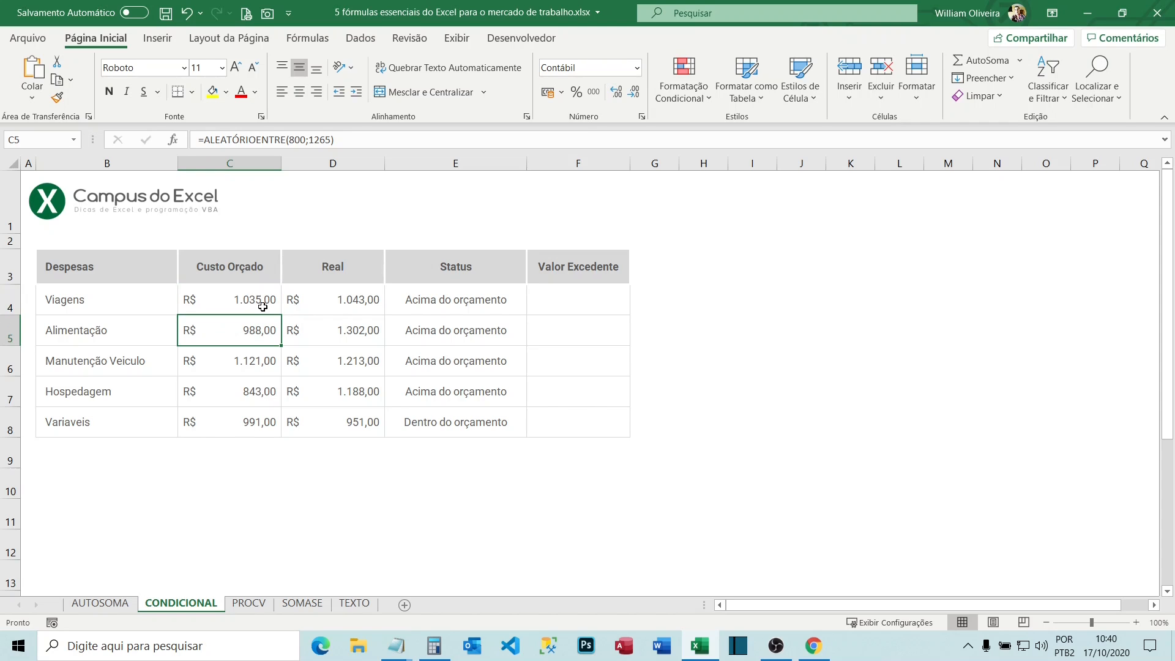
double_click(262, 307)
key("Return")
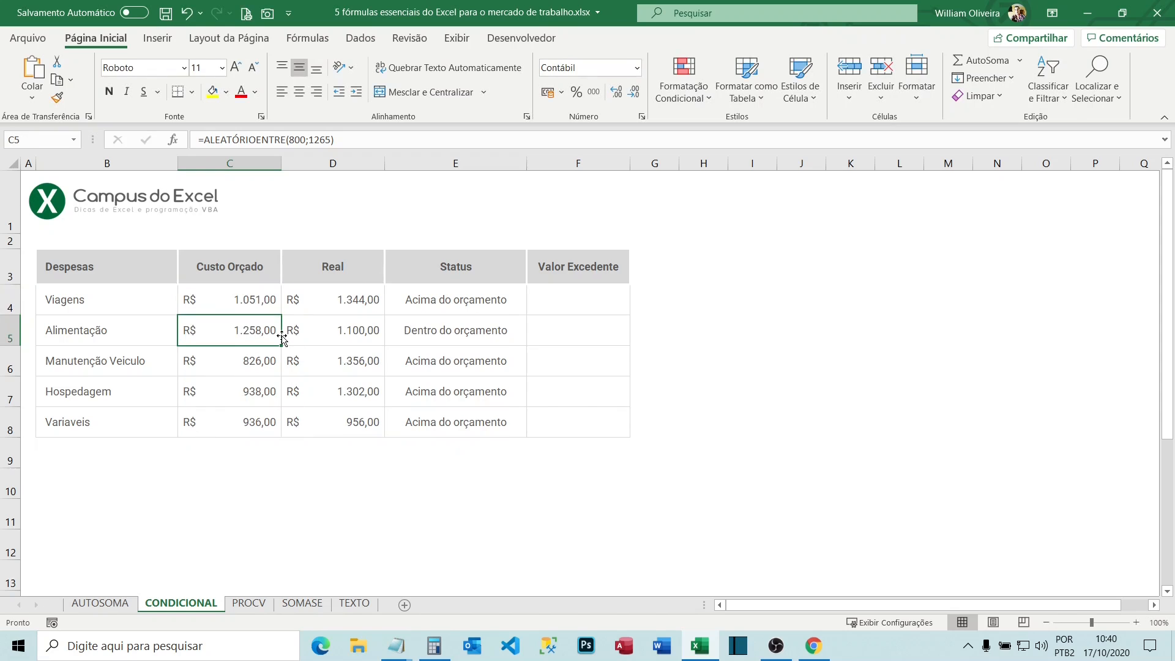
Select the Valor Excedente cells F4:F8 and begin an SE formula in F4 that tests D4>C4.
left_click(456, 305)
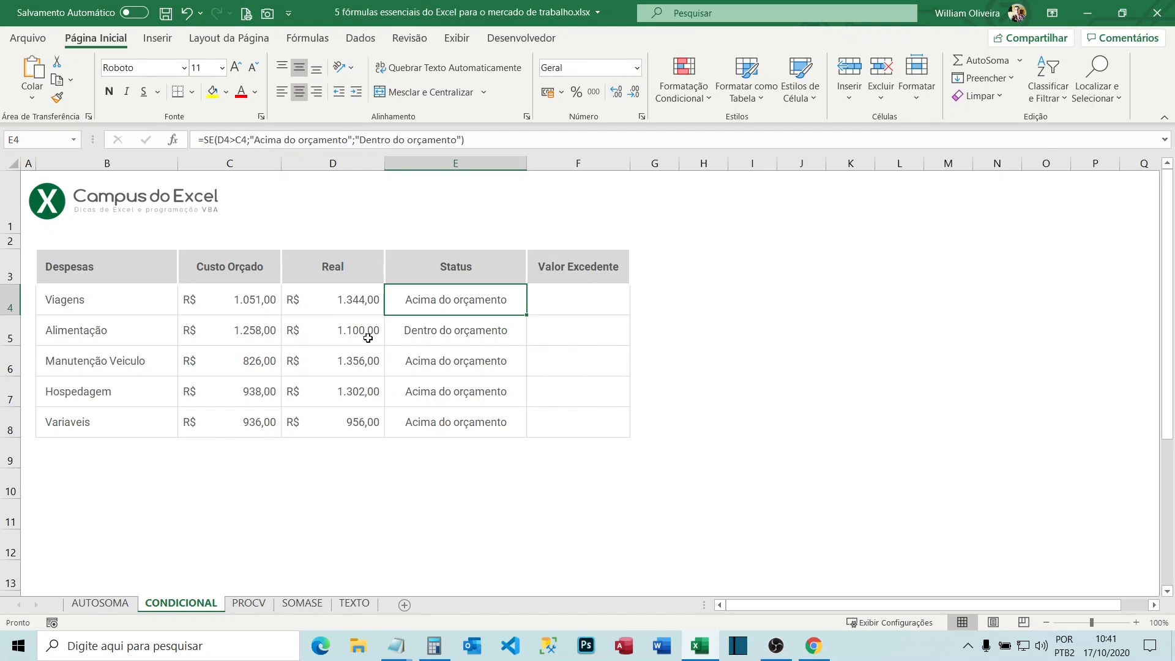
left_click(573, 301)
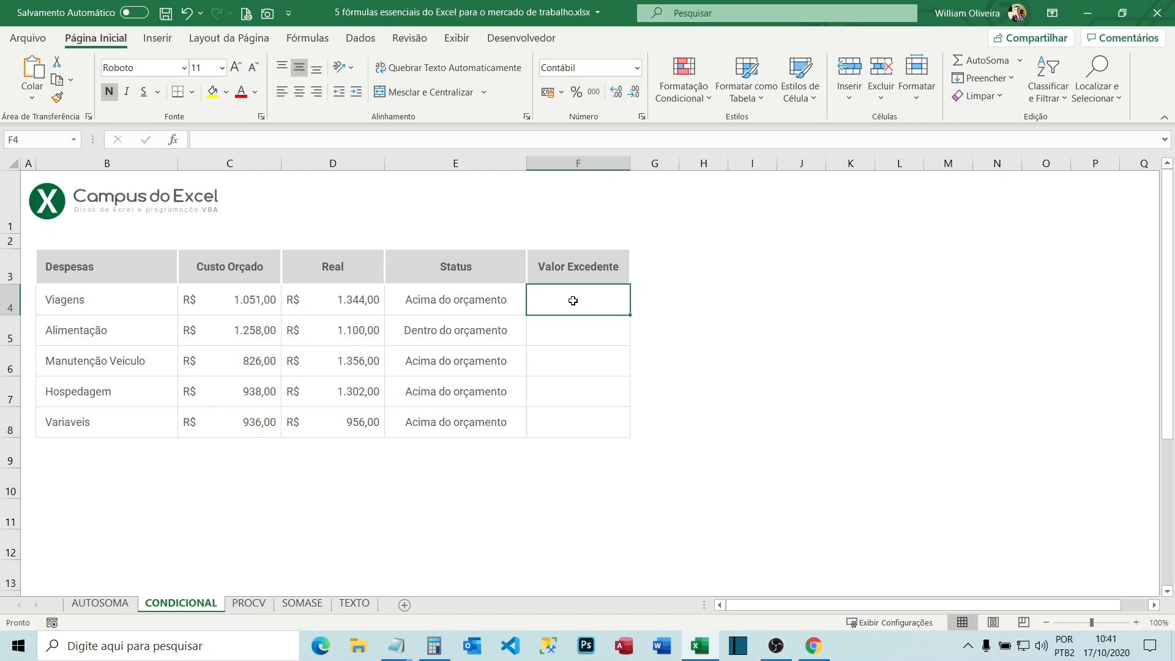
left_click_drag(573, 301, 566, 421)
type("=se")
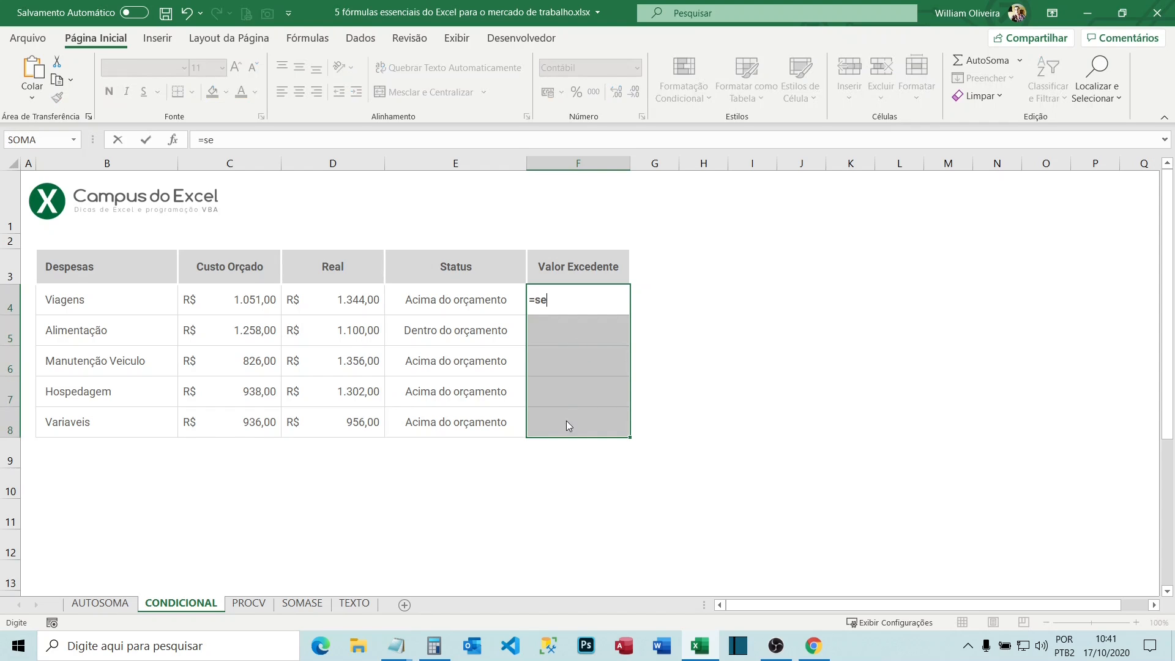
key("Tab")
left_click(337, 301)
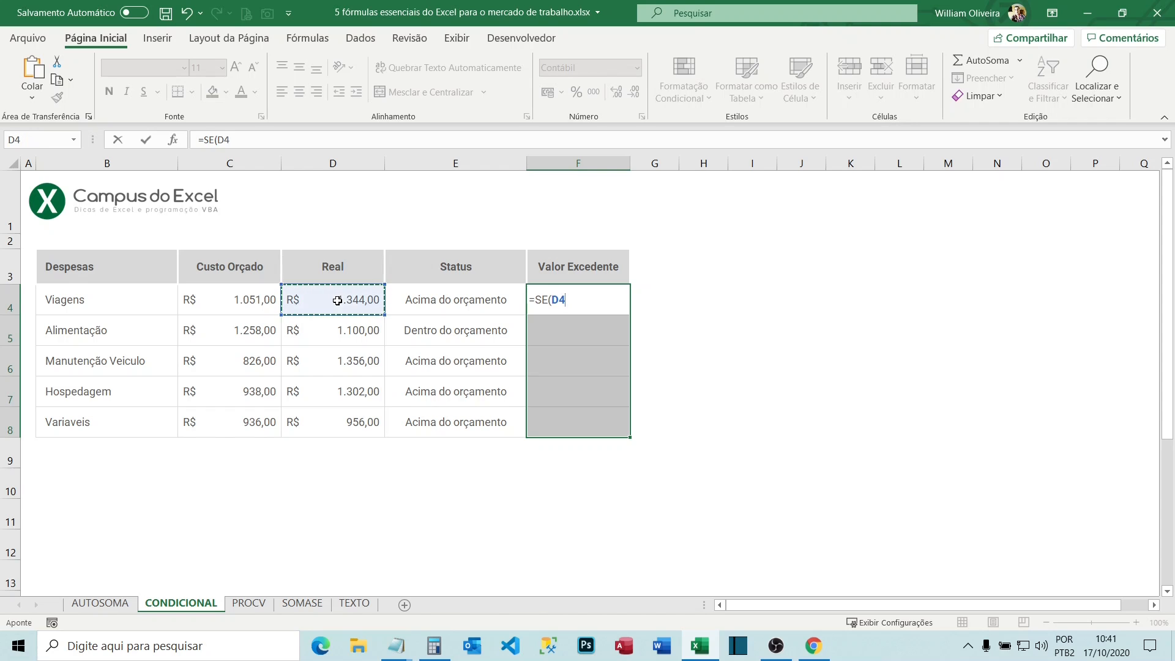
type(">")
left_click(267, 301)
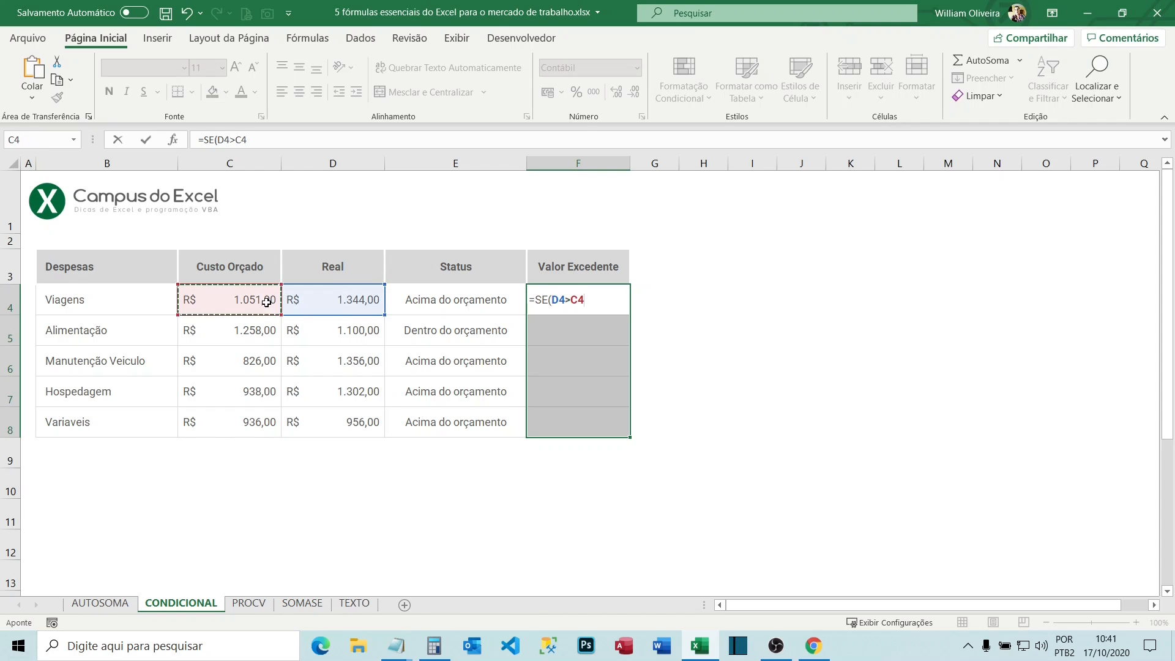
type(";")
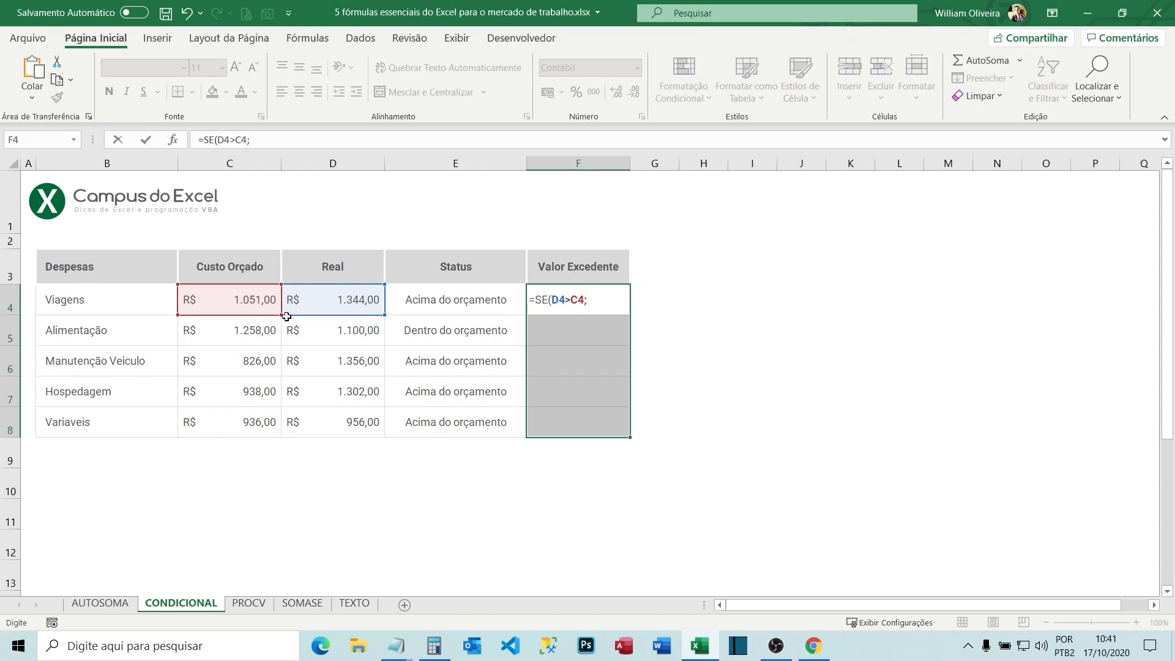
Complete the SE formula with D4-C4 as the true result and "" as the false result, entering it in all of F4:F8.
left_click(342, 302)
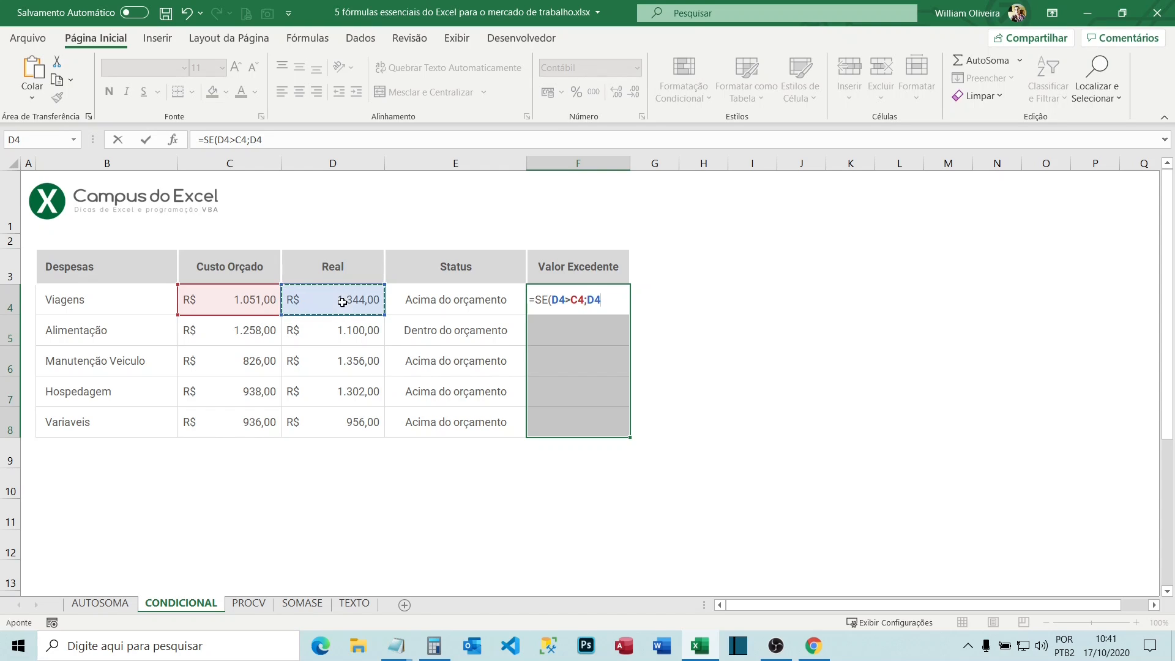
type("-")
left_click(234, 301)
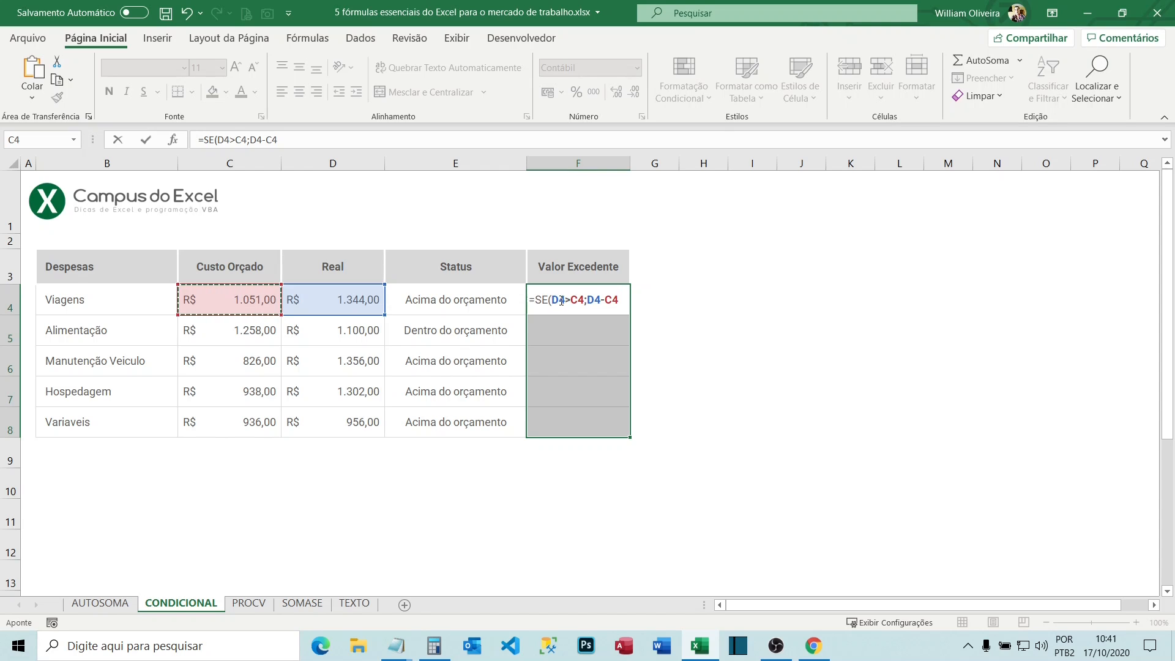
left_click_drag(561, 301, 578, 300)
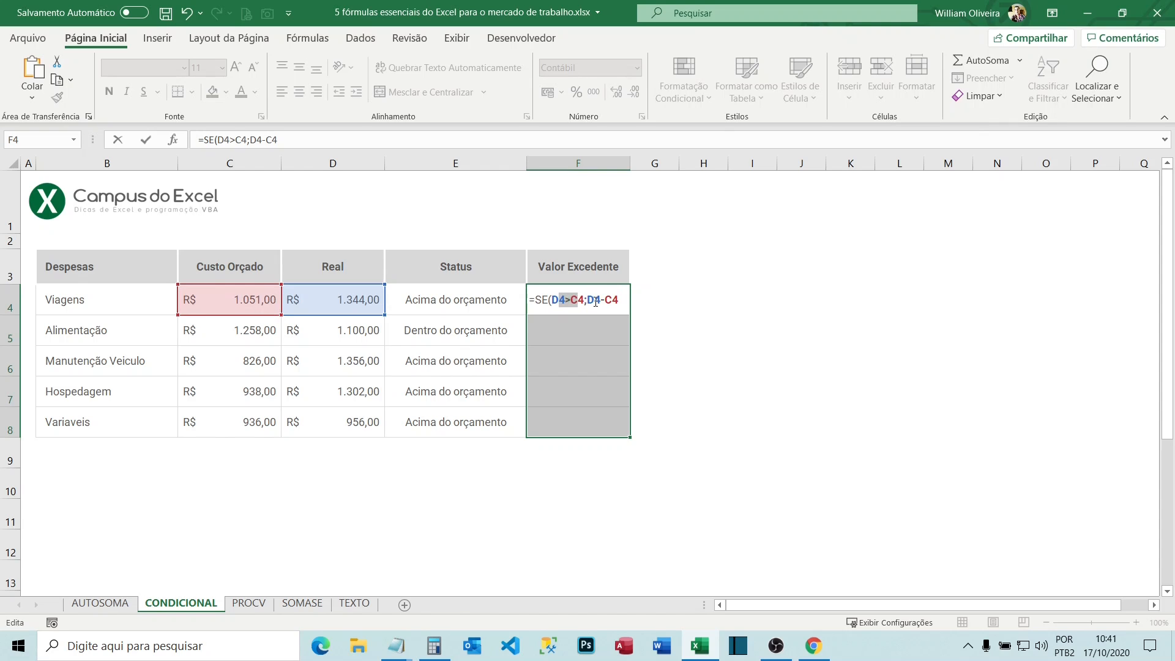
left_click(596, 302)
type("0")
key("BackSpace")
type("\"\"")
type(")")
key("ctrl+Return")
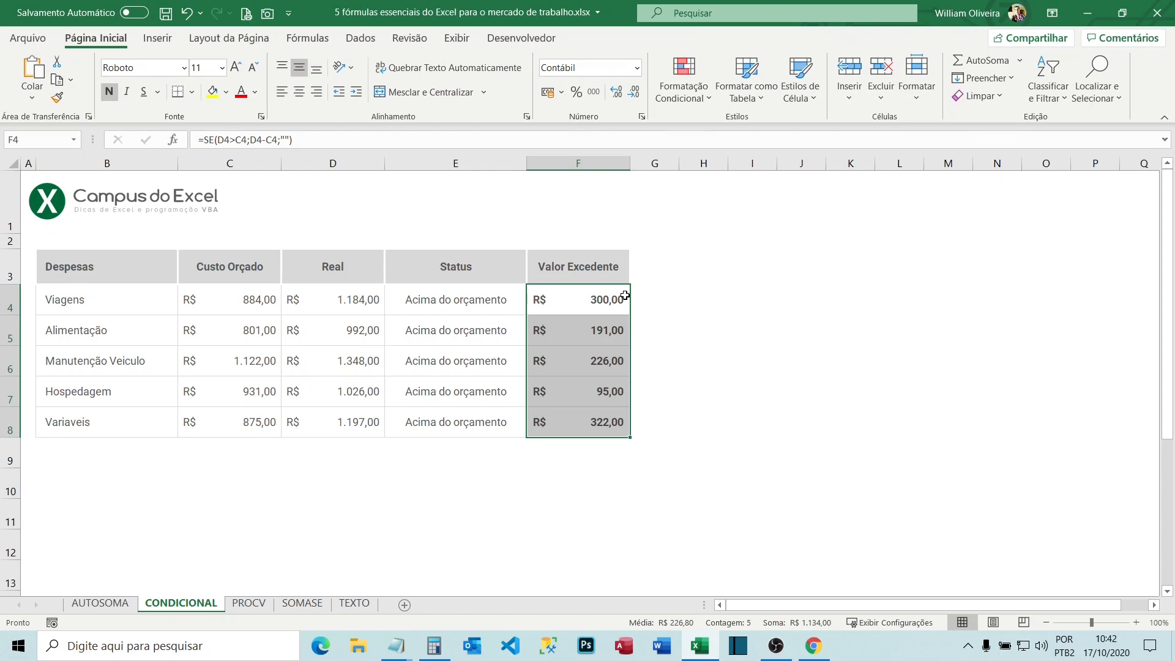
Enter the check formula =D4-C4 in the empty cell H4.
left_click(358, 299)
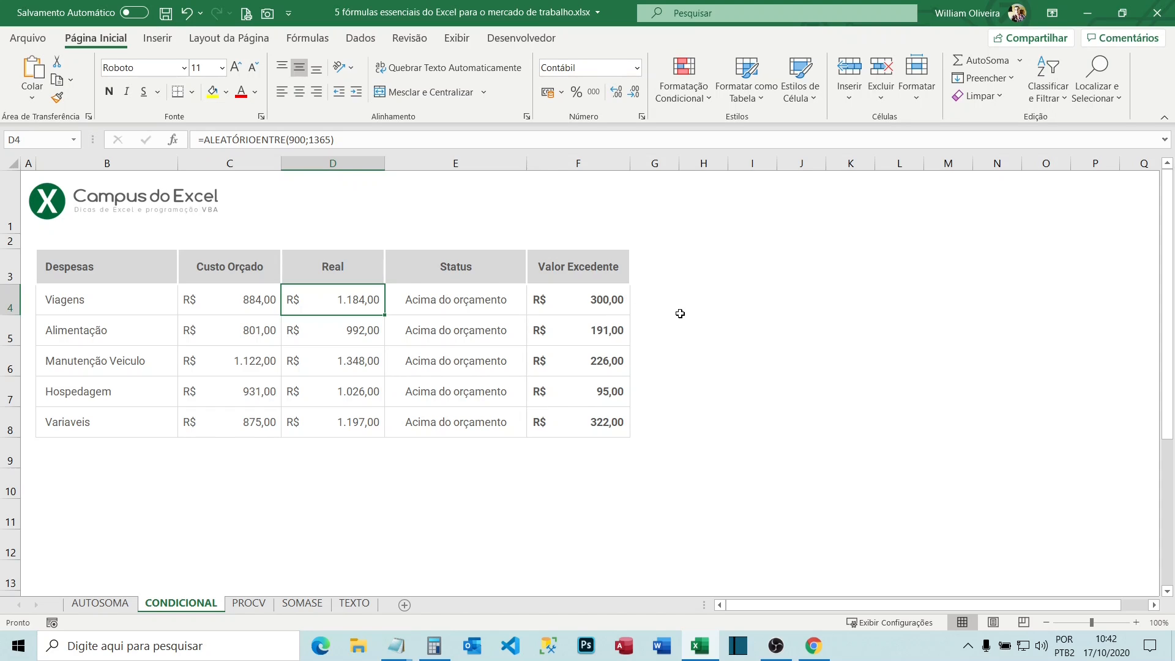
left_click(726, 293)
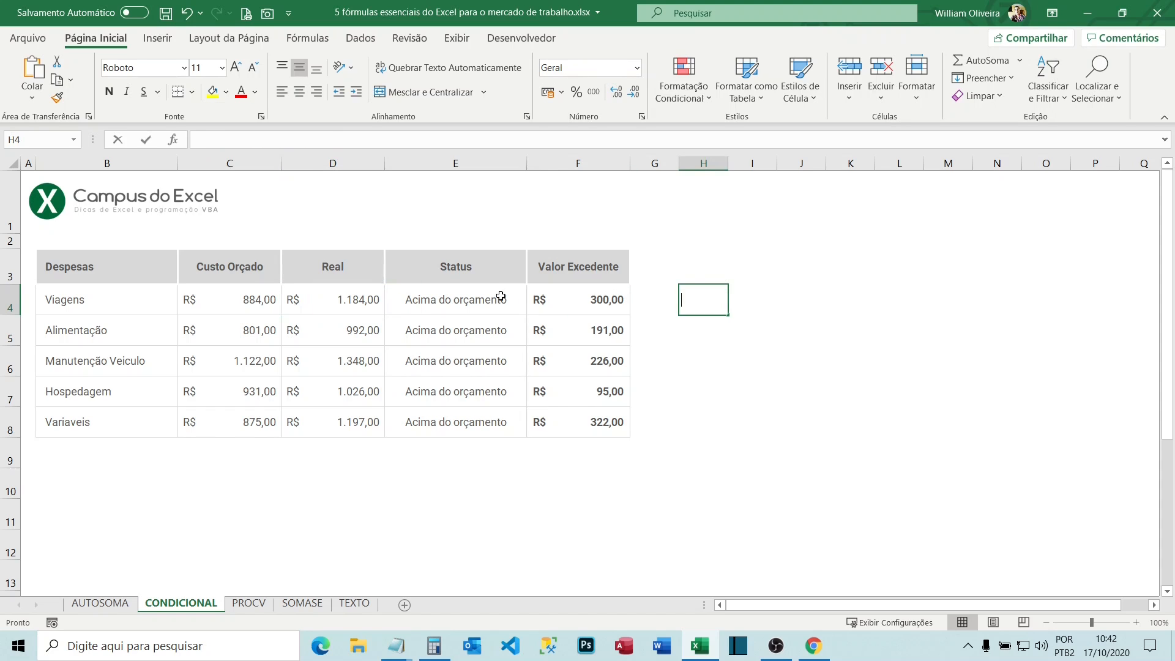
type("=")
left_click(372, 300)
type("-")
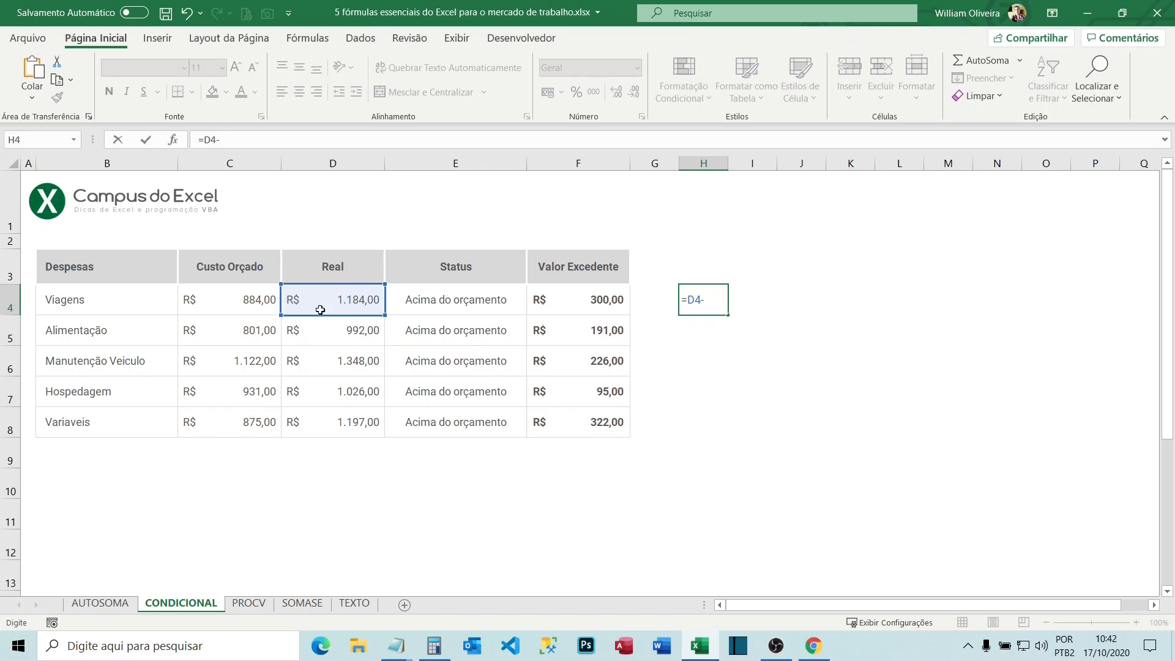
left_click(253, 302)
key("Return")
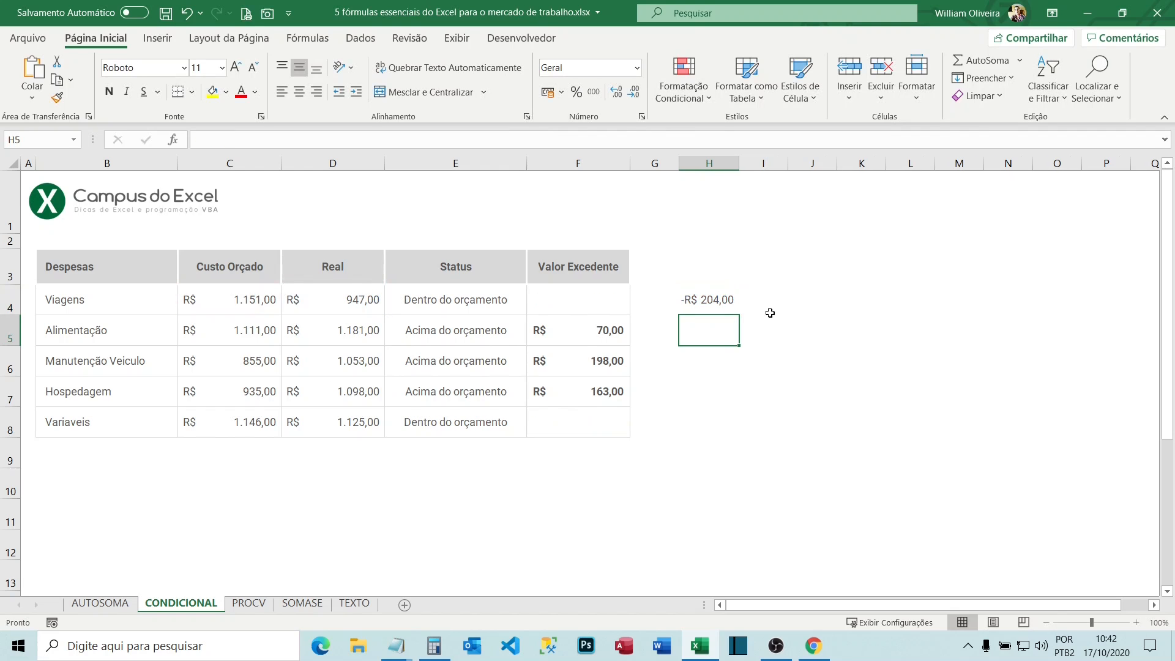
Clear the subtraction formula from H4.
left_click(714, 312)
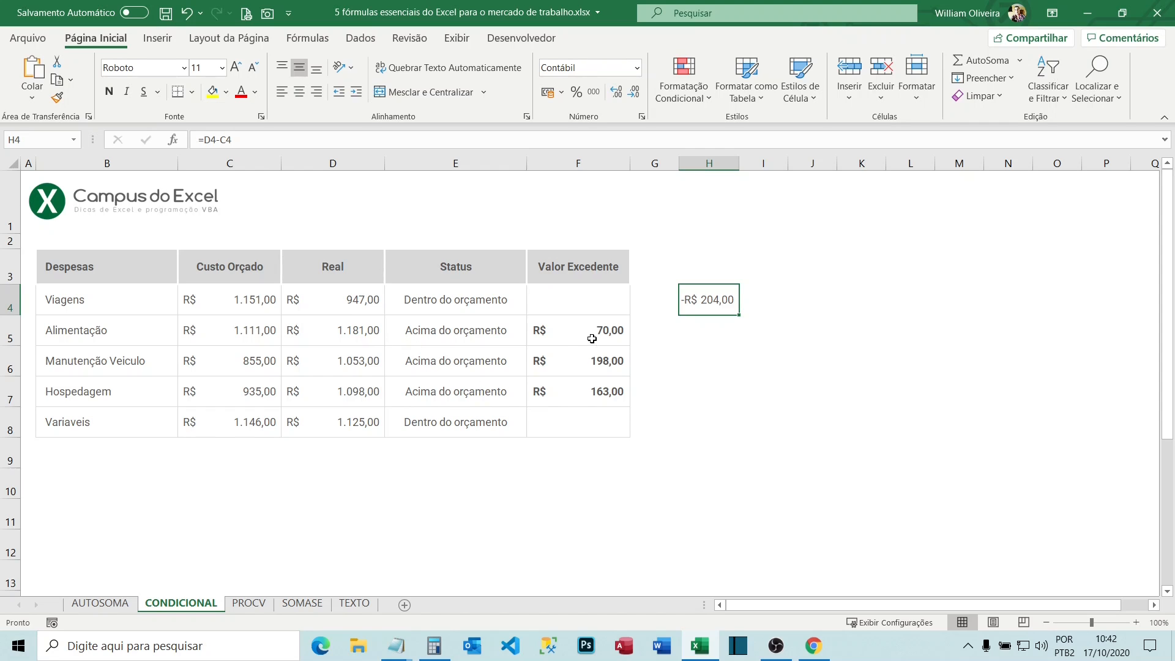
key("BackSpace")
left_click(713, 338)
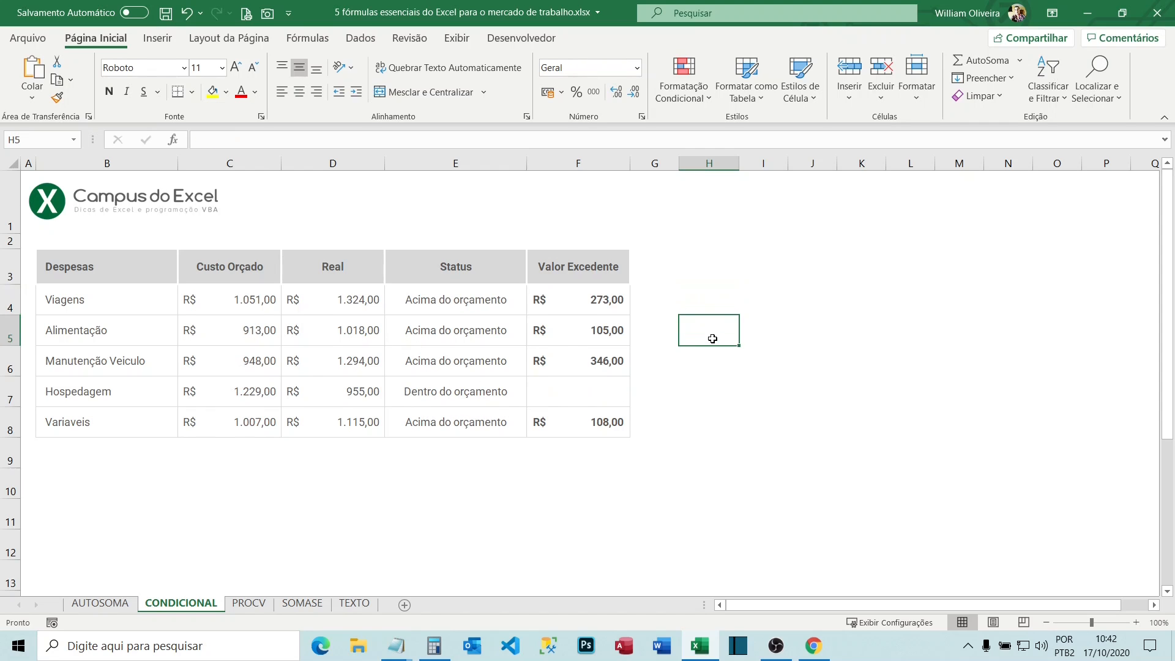
Save the workbook with the Valor Excedente formulas in place.
left_click(602, 329)
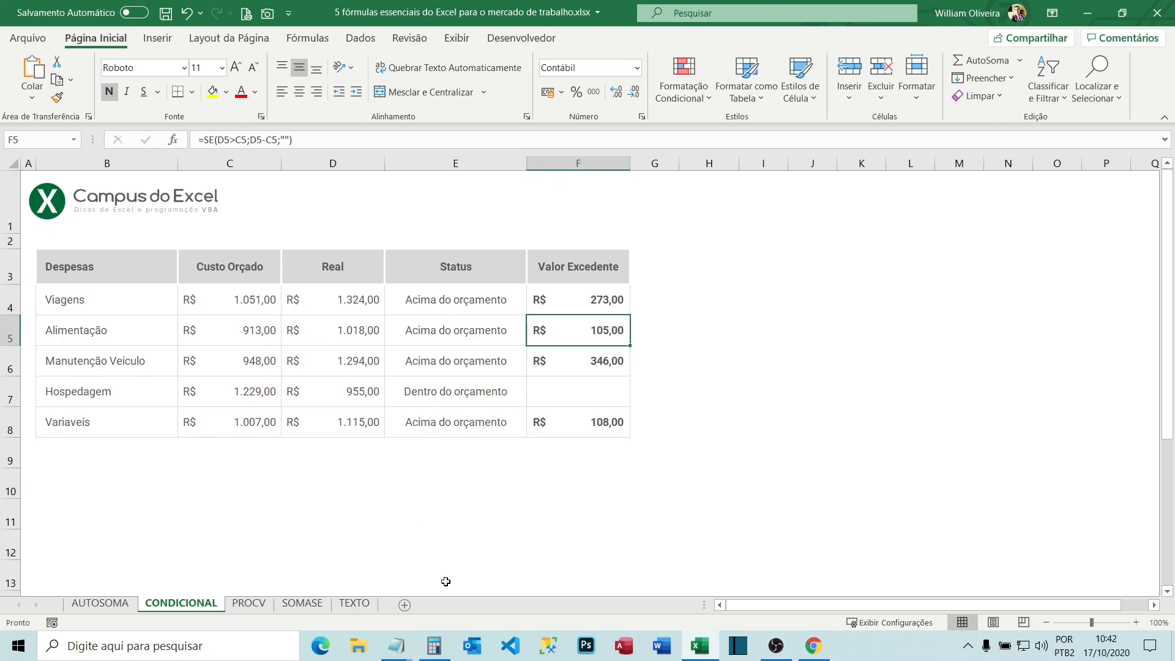
left_click(434, 646)
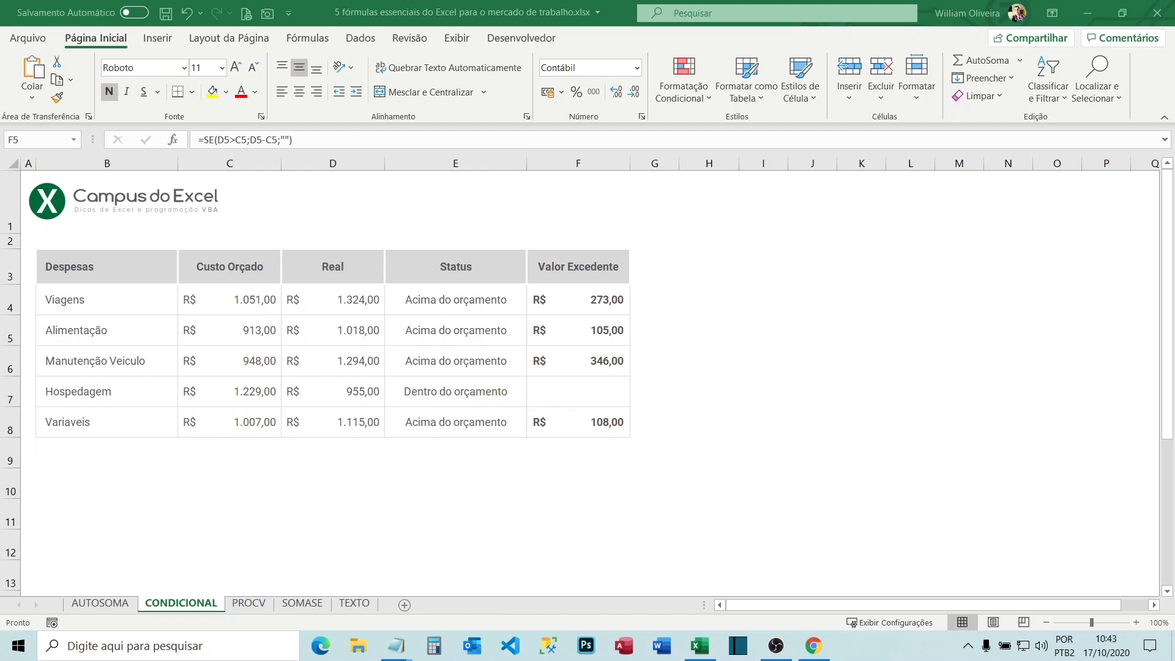
left_click(598, 332)
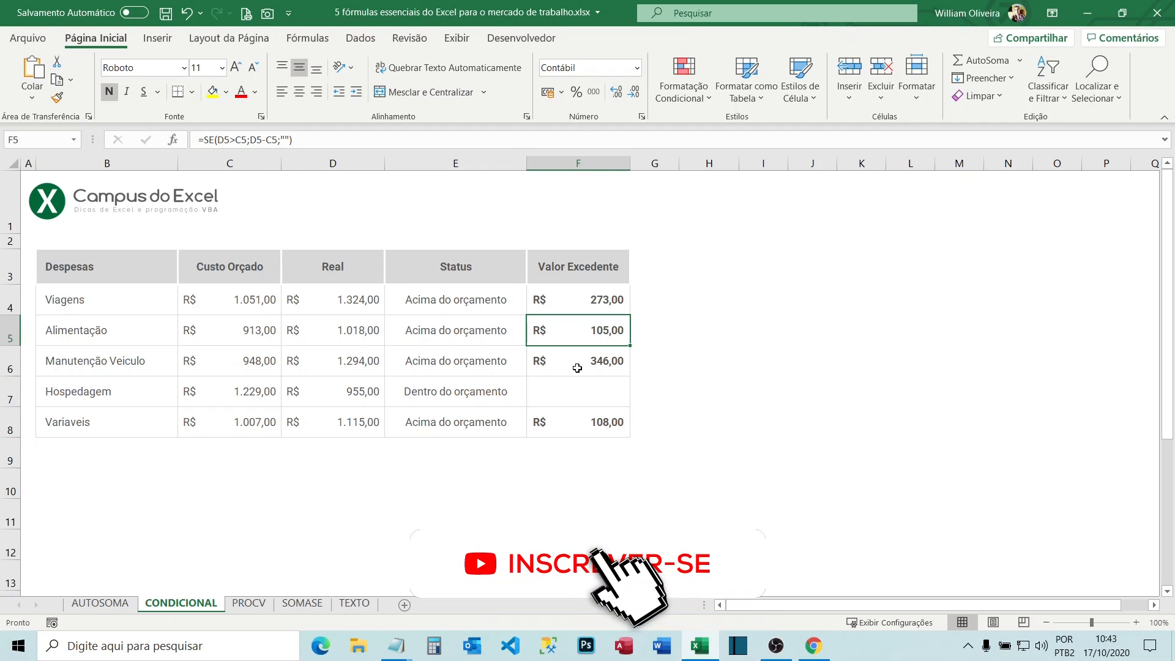
key("ctrl+s")
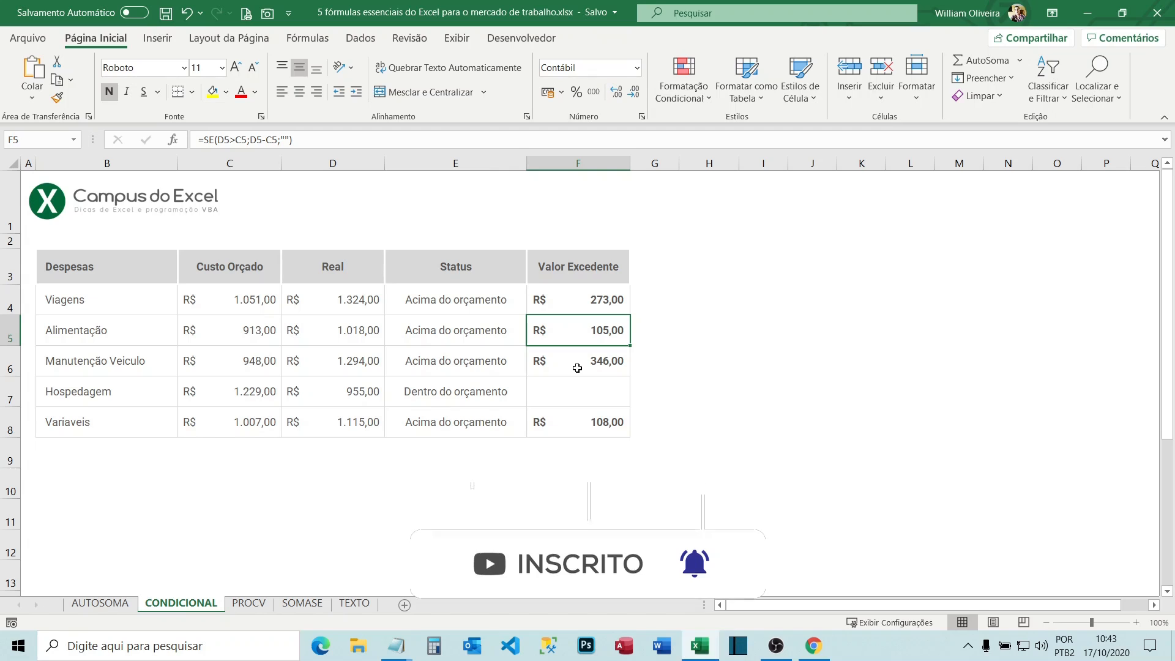
Enter the sample formula =ALEATÓRIOENTRE(100;120) in the empty cell H4.
left_click(360, 305)
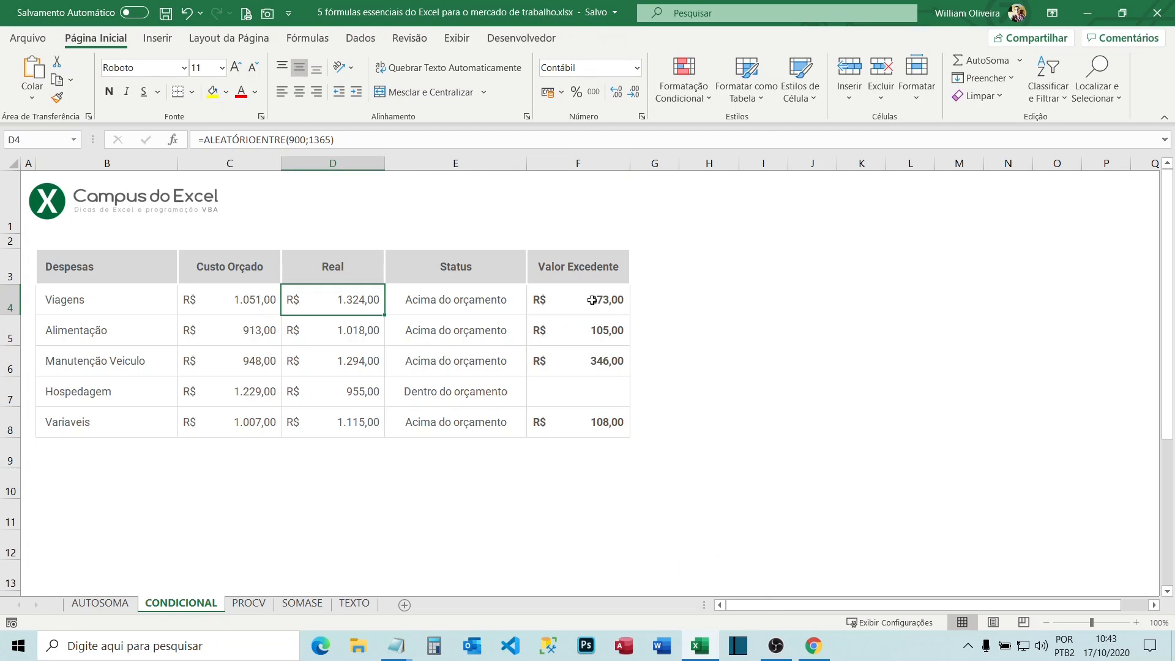
left_click(710, 303)
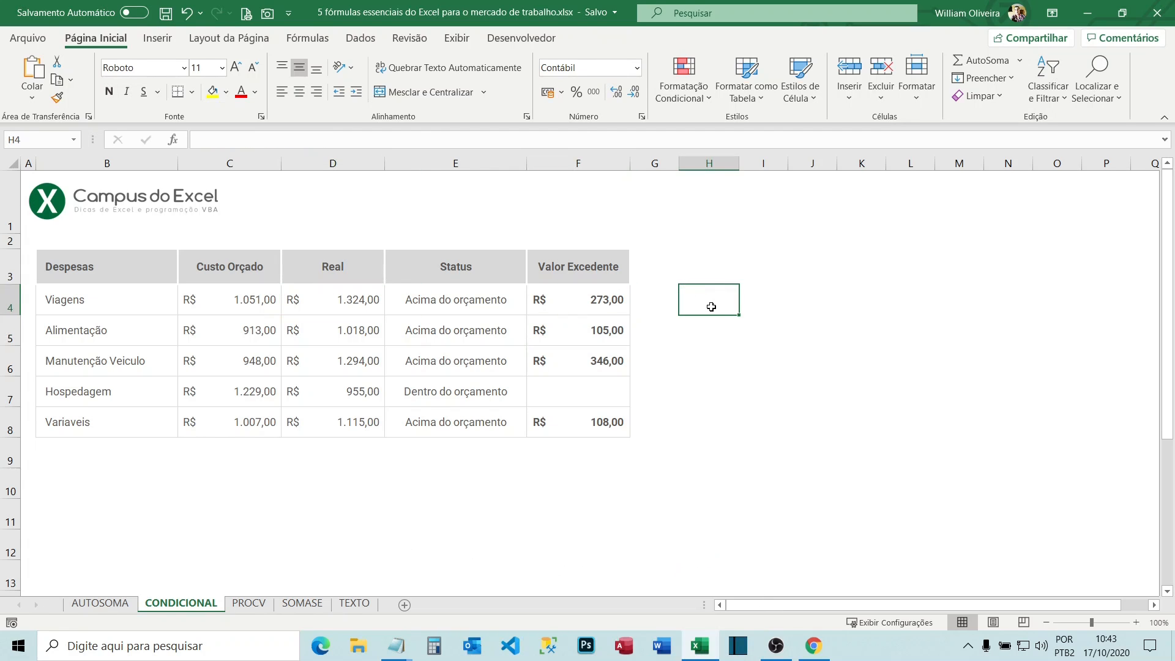
type("=ale")
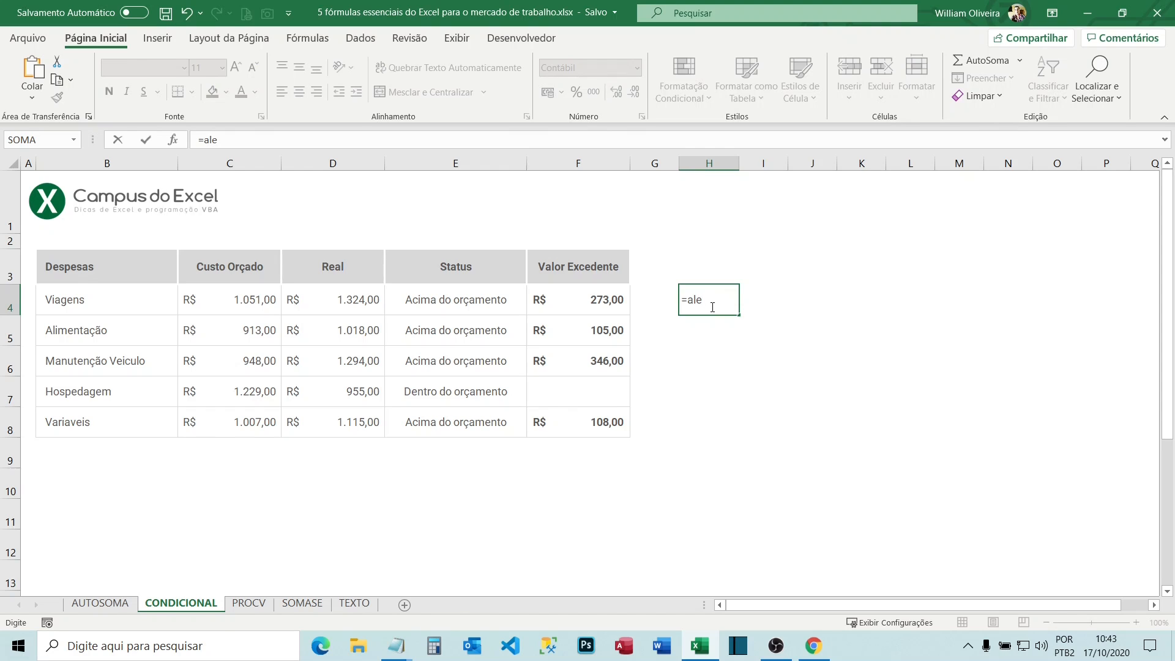
key("Down")
key("Tab")
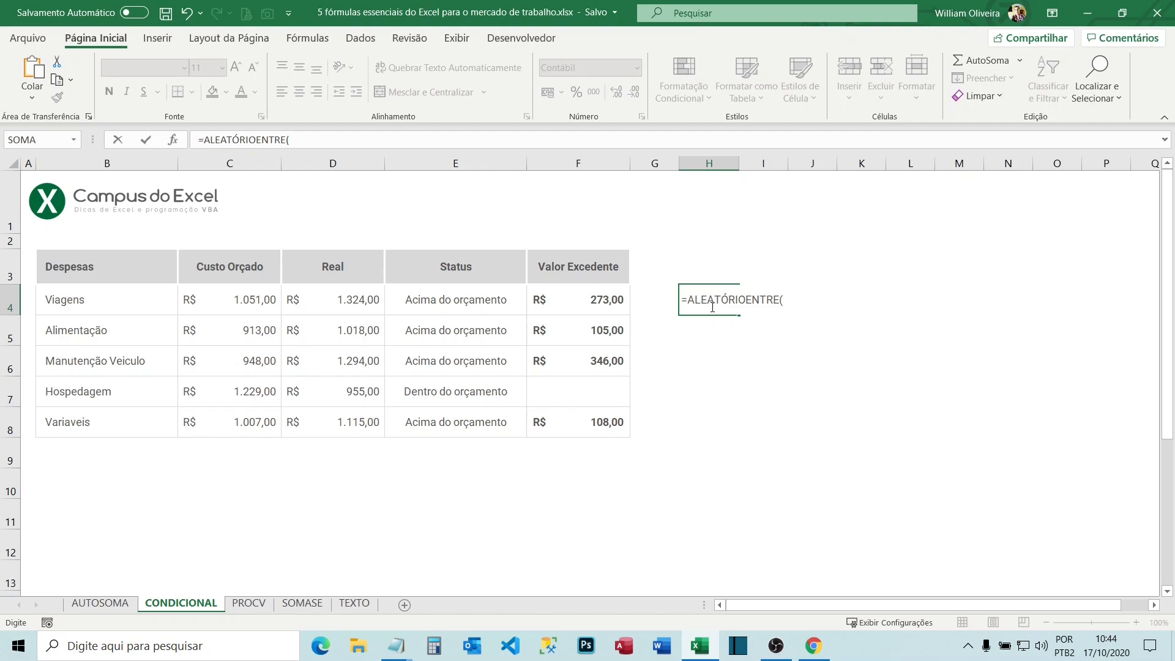
type("100;120)")
key("Return")
Clear the random-number formula from H4 and save the workbook.
left_click(689, 300)
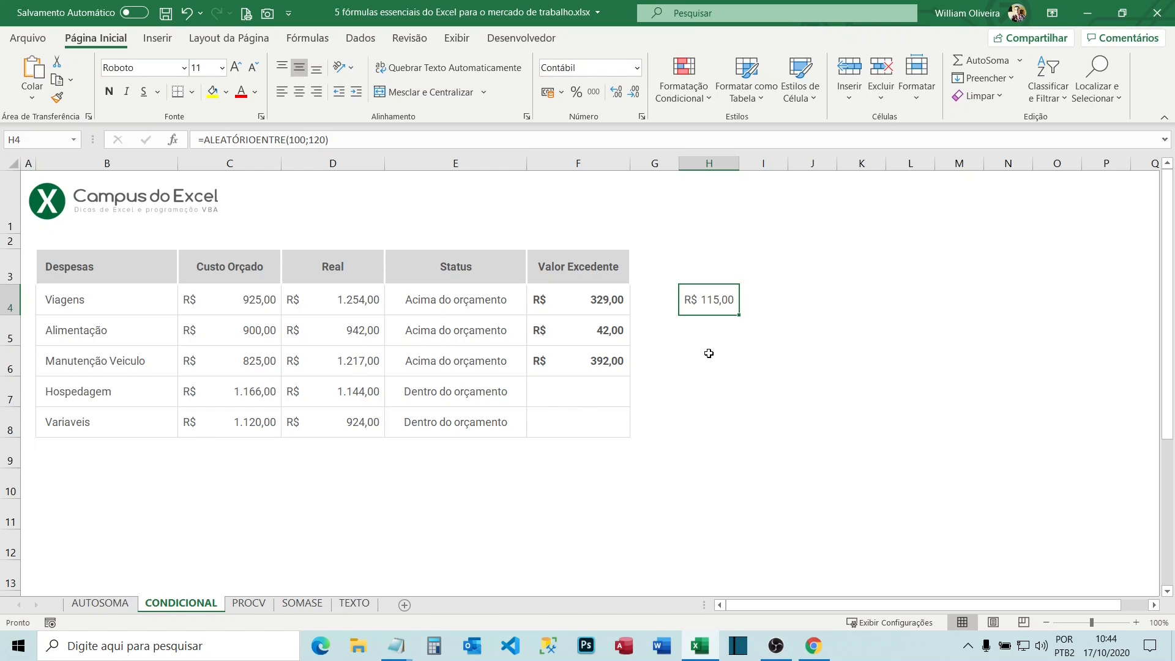
key("Delete")
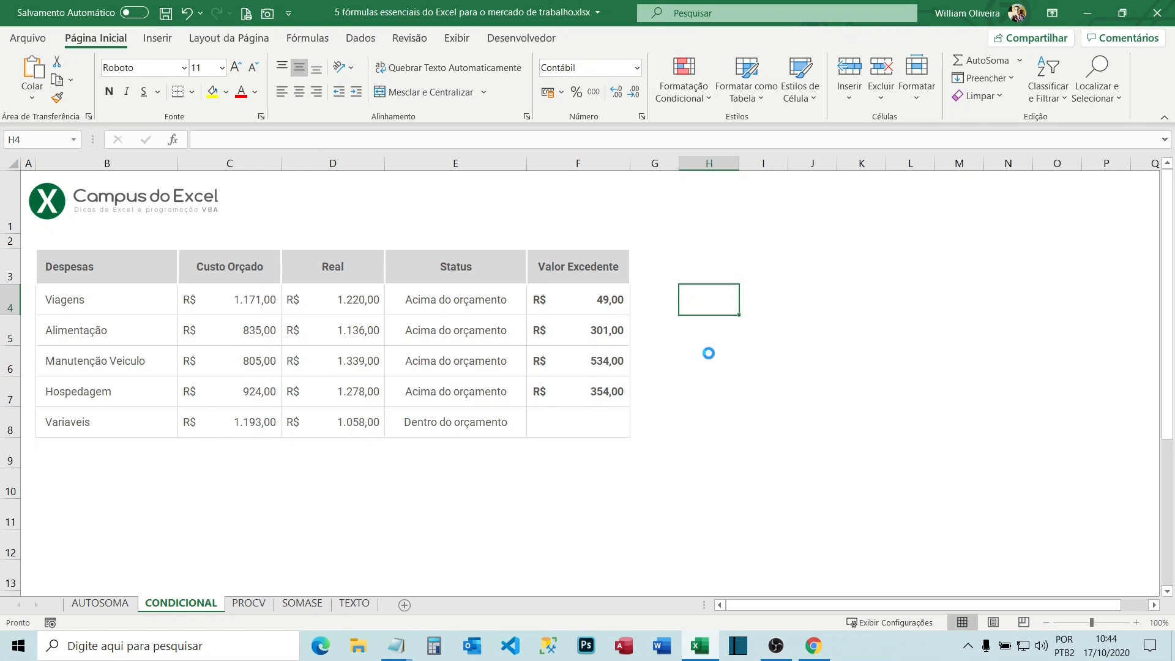
key("ctrl+s")
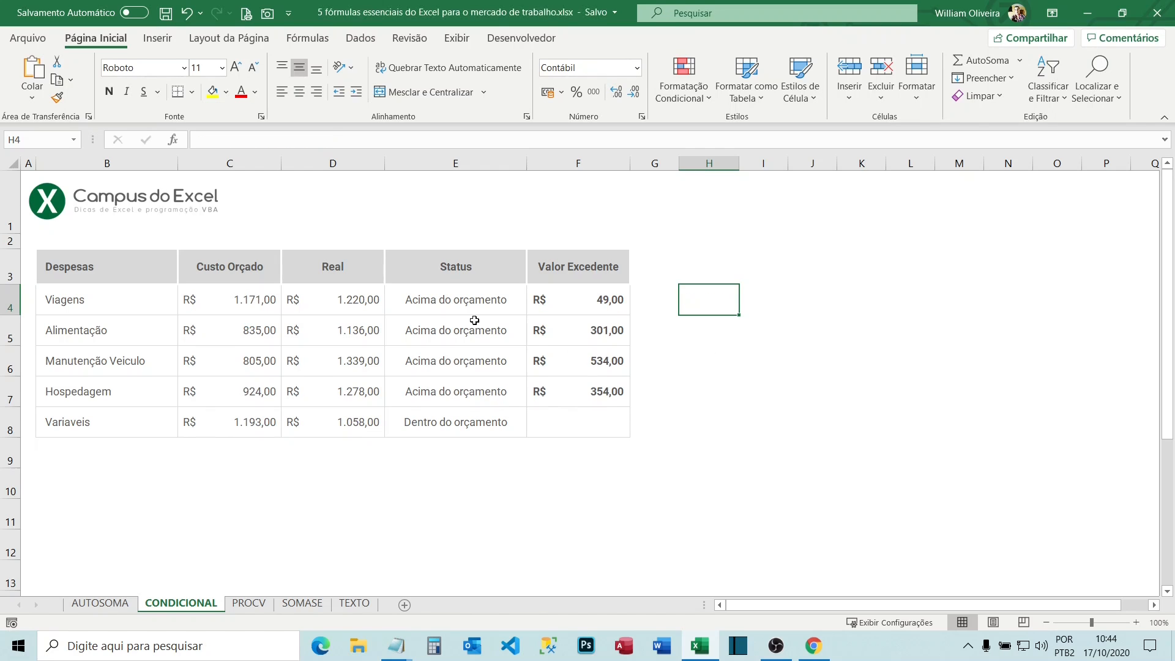
Switch to the PROCV sheet and select the result cell F3 beside the Pen drives cell.
left_click(358, 307)
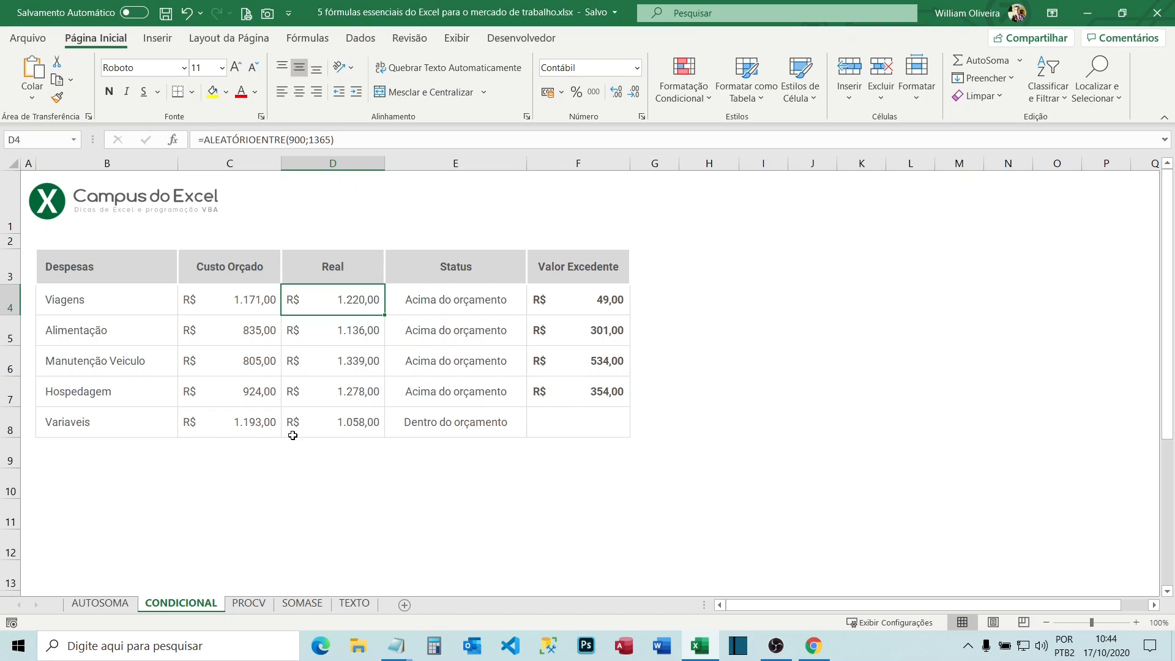
left_click(311, 420)
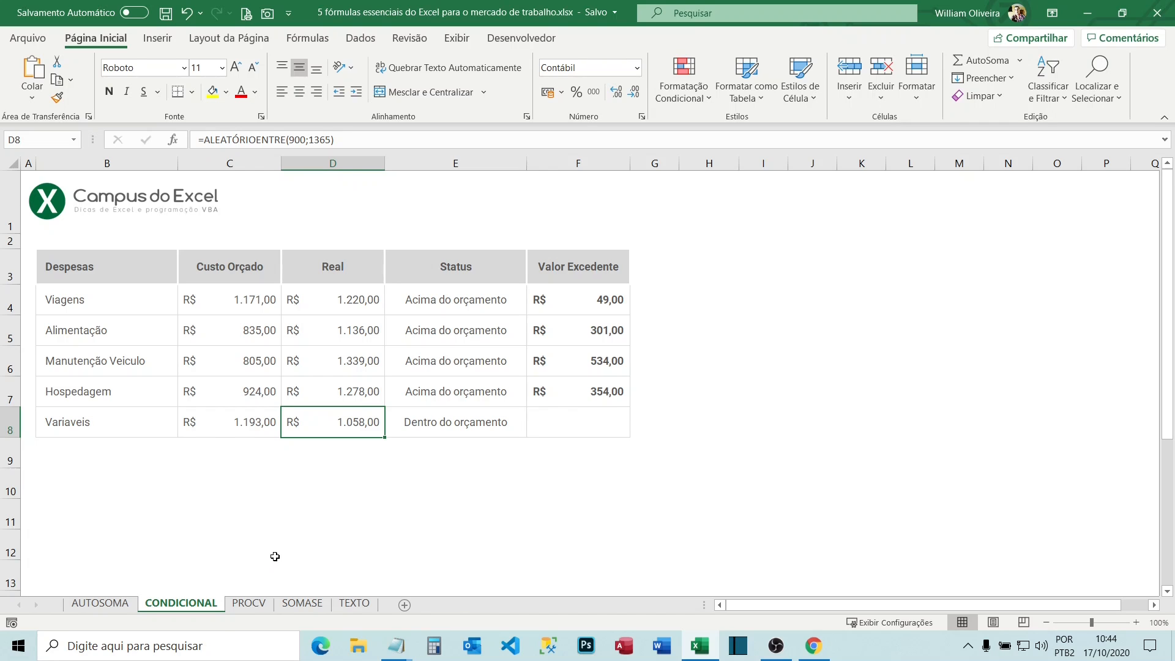
left_click(249, 604)
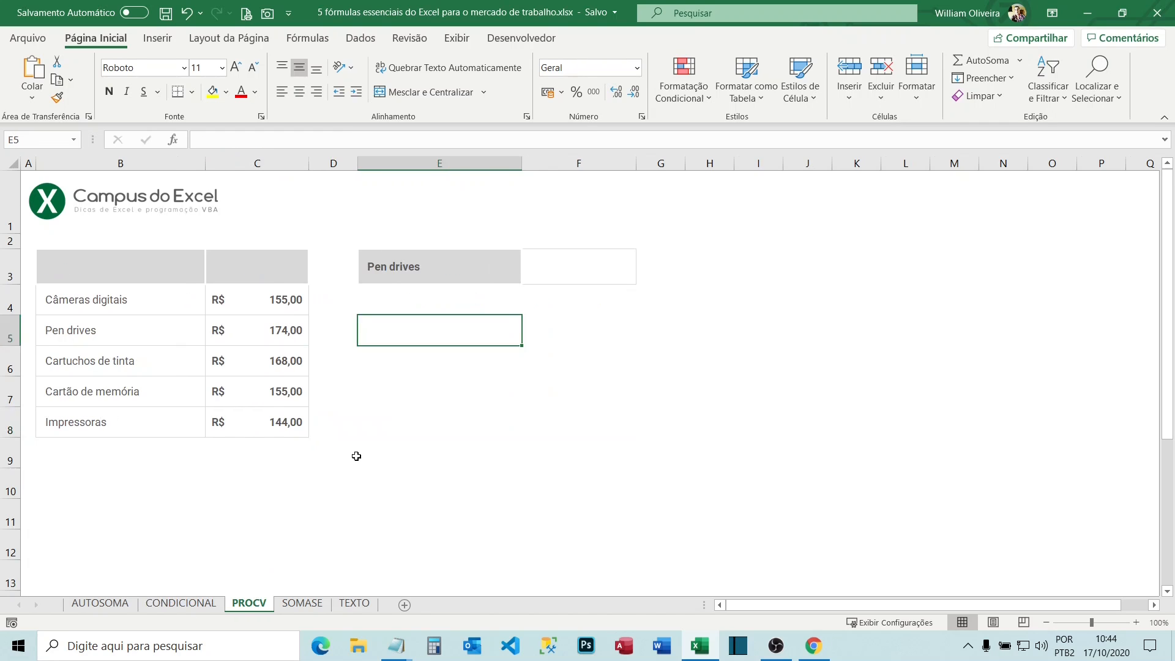
left_click(356, 366)
left_click(530, 278)
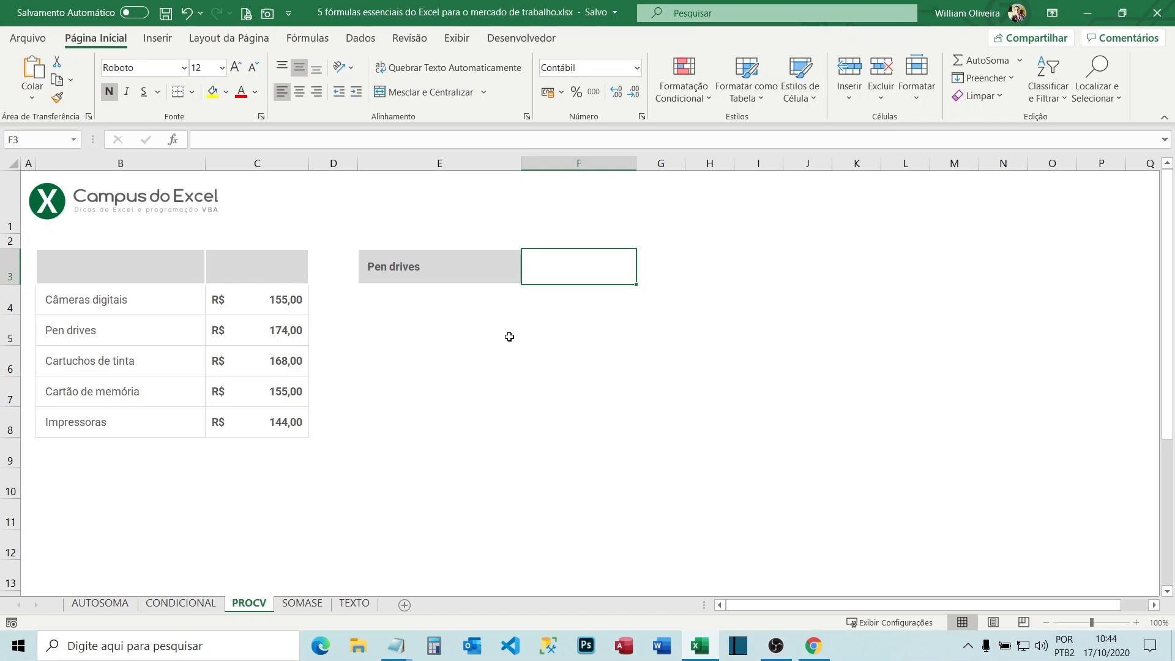
left_click(469, 279)
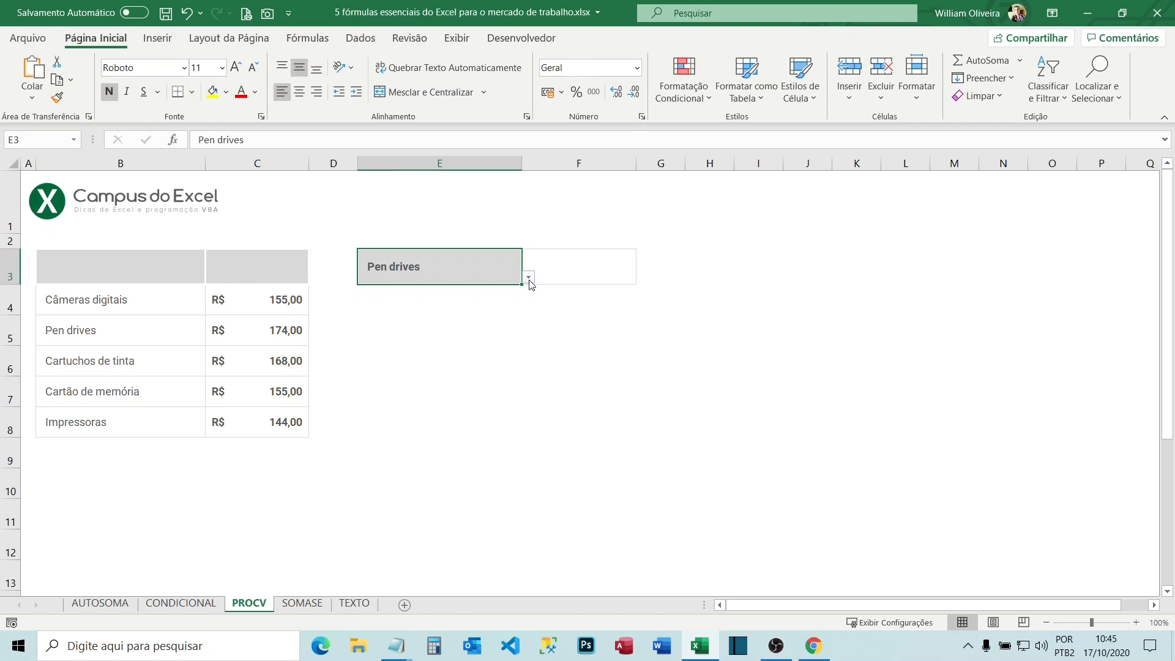
left_click(532, 273)
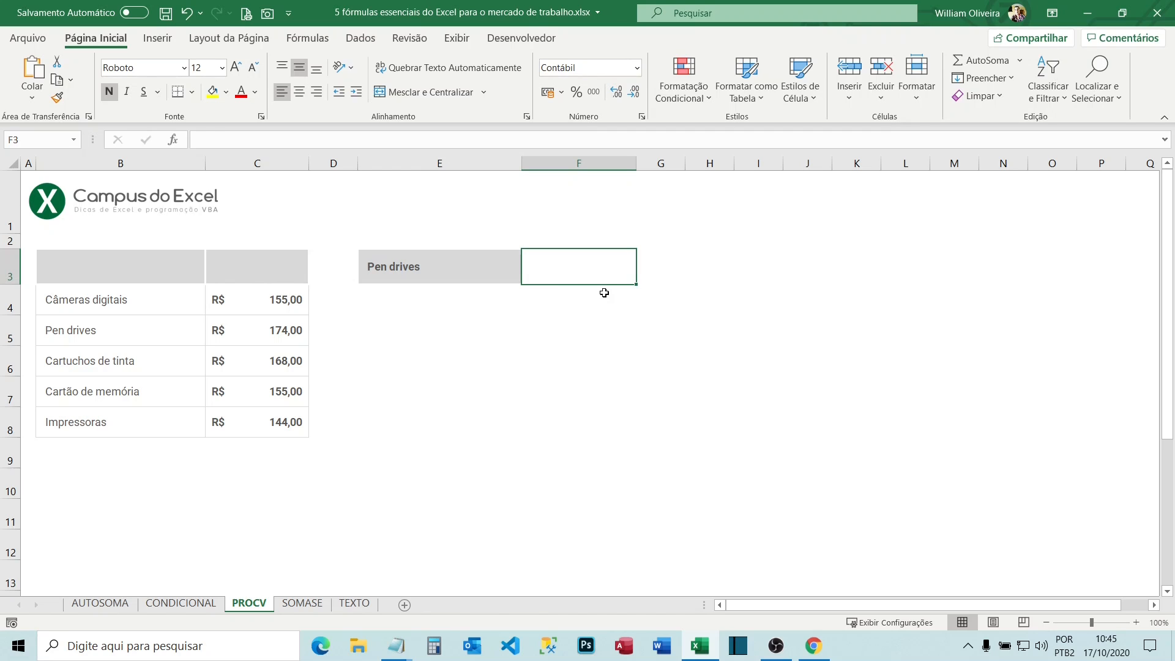
Enter =PROCV(E3;B4:C8;2;0) in F3 to look up the value of the Pen drives product in the table.
left_click(456, 273)
left_click(572, 270)
type("=procv")
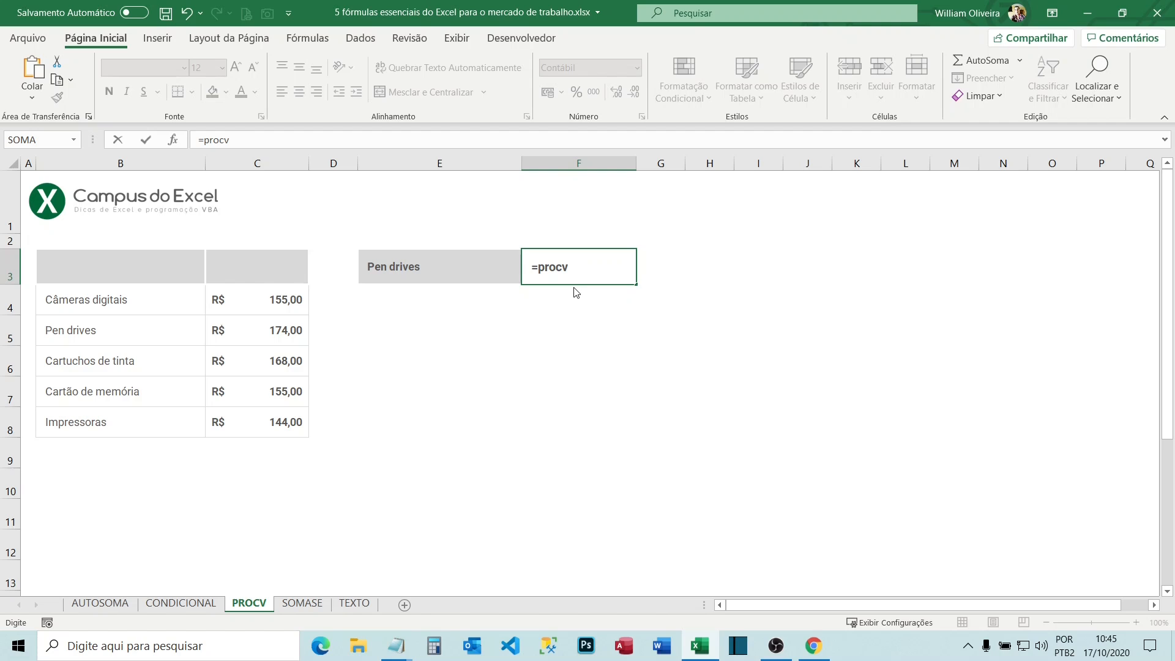
key("Tab")
left_click(463, 267)
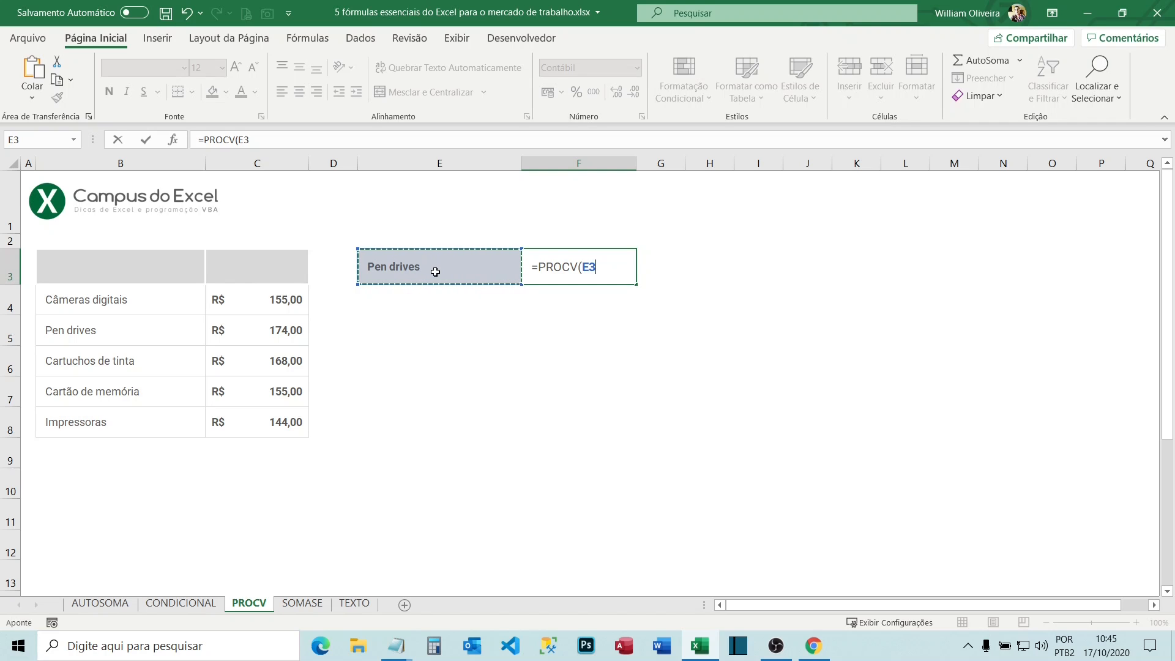
type(";")
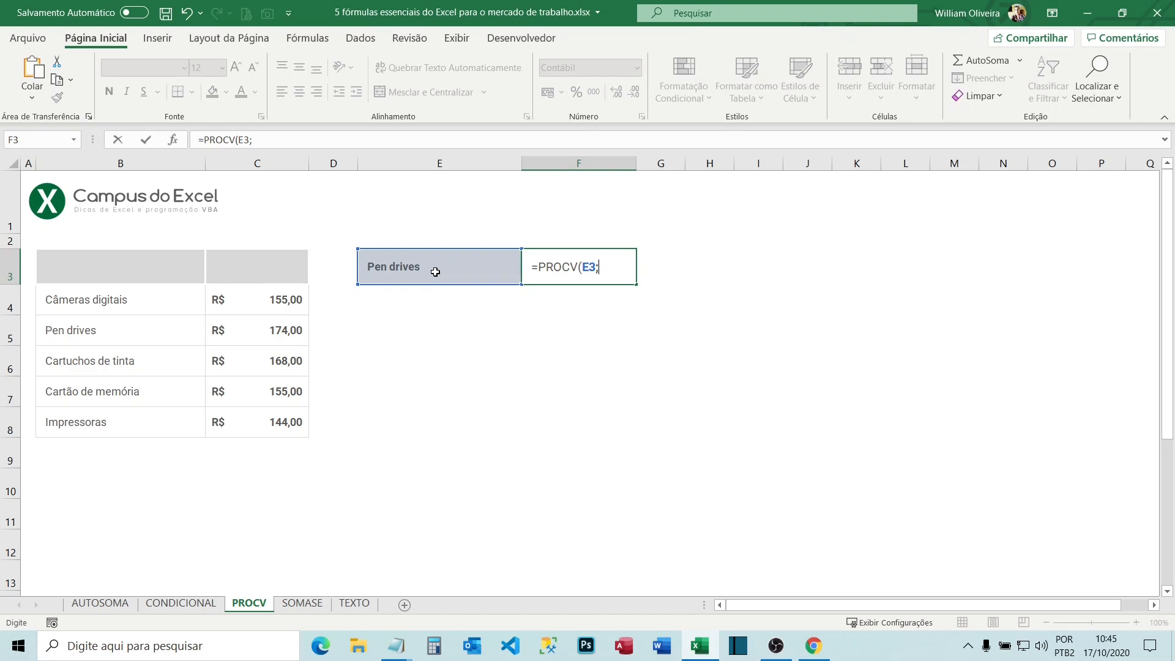
left_click_drag(165, 292, 268, 418)
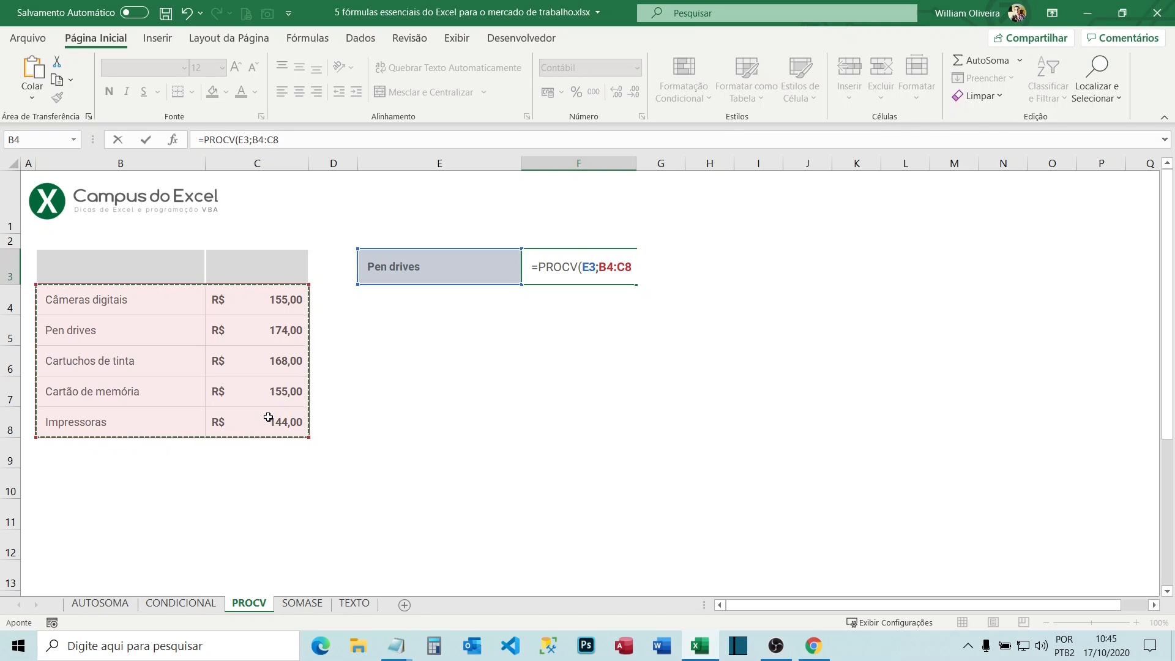
type(";")
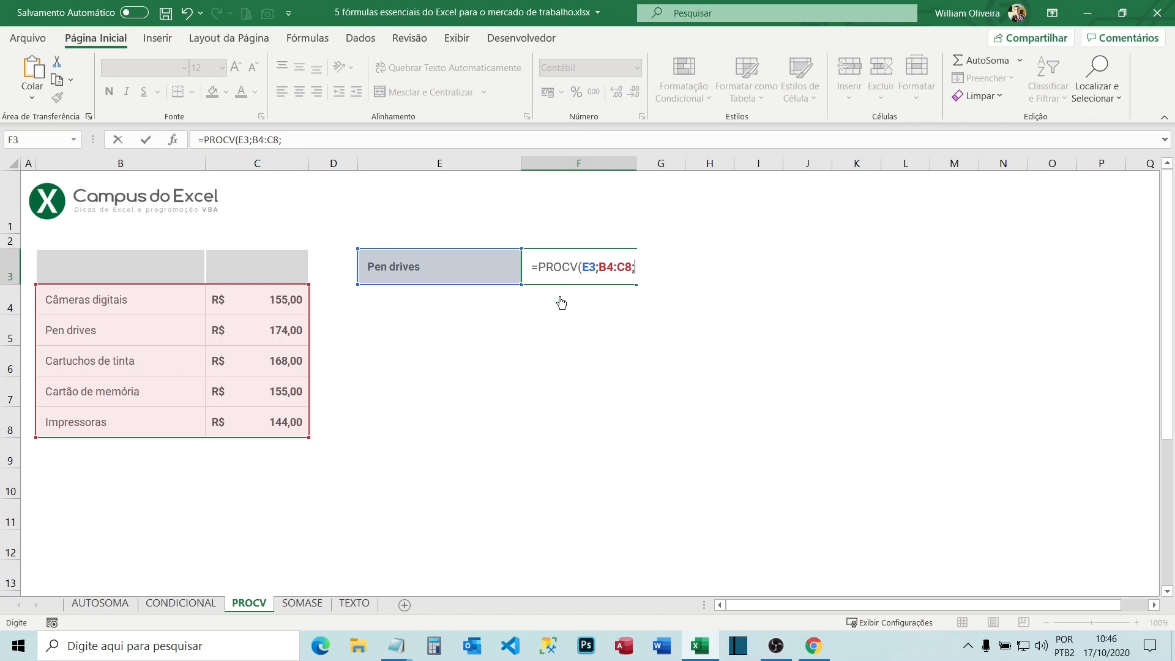
type("2;")
type("0)")
key("Return")
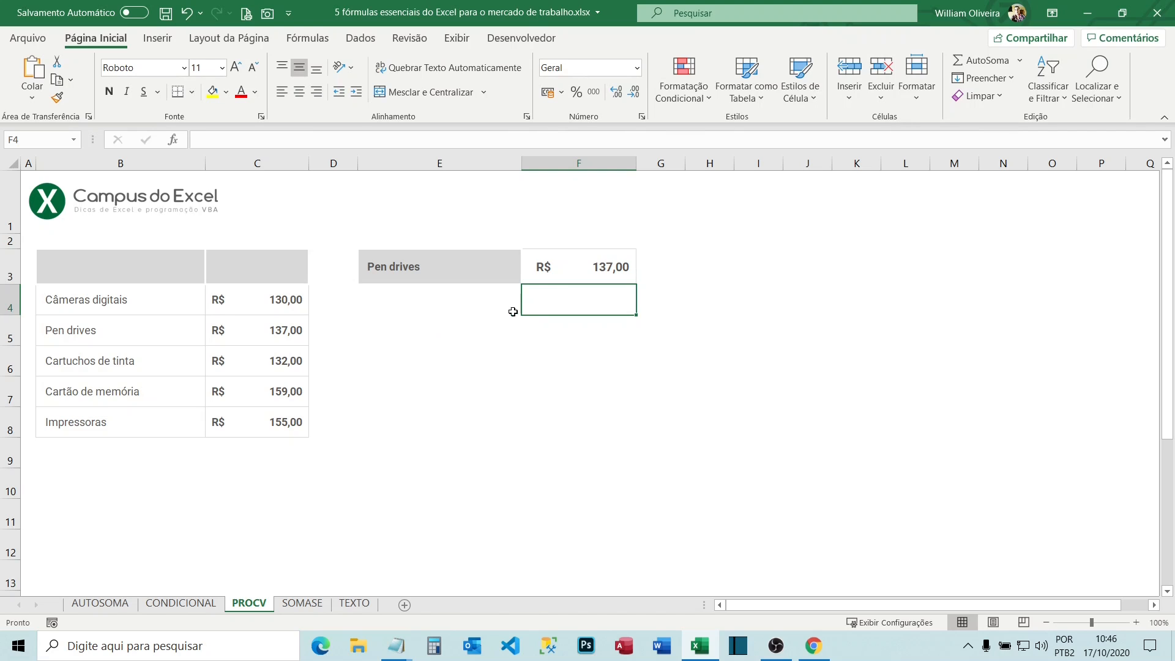
Label the product table's empty header cells Produtos in B3 and Valores in C3.
left_click(165, 273)
type("P")
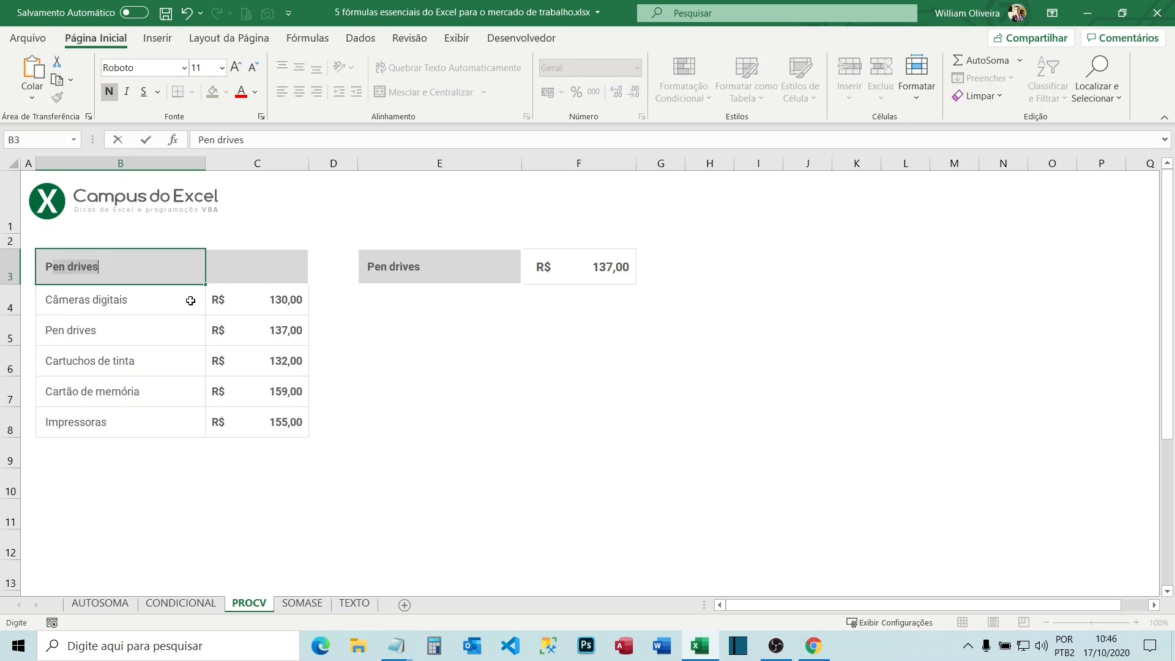
type("rodutos")
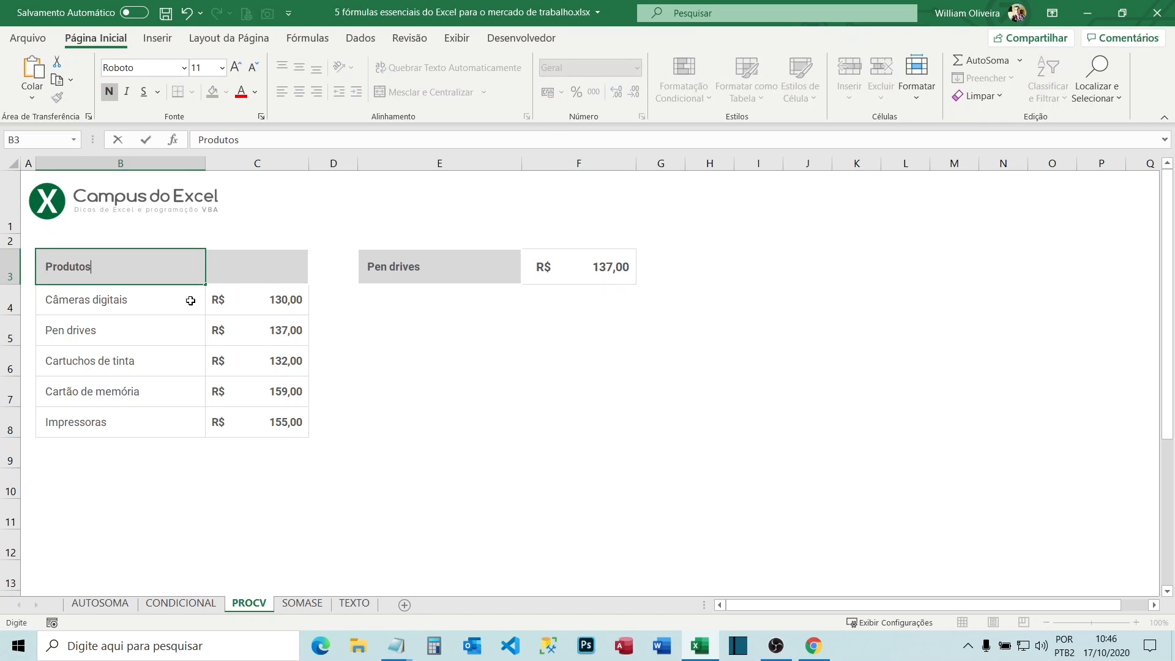
key("Tab")
type("Valores")
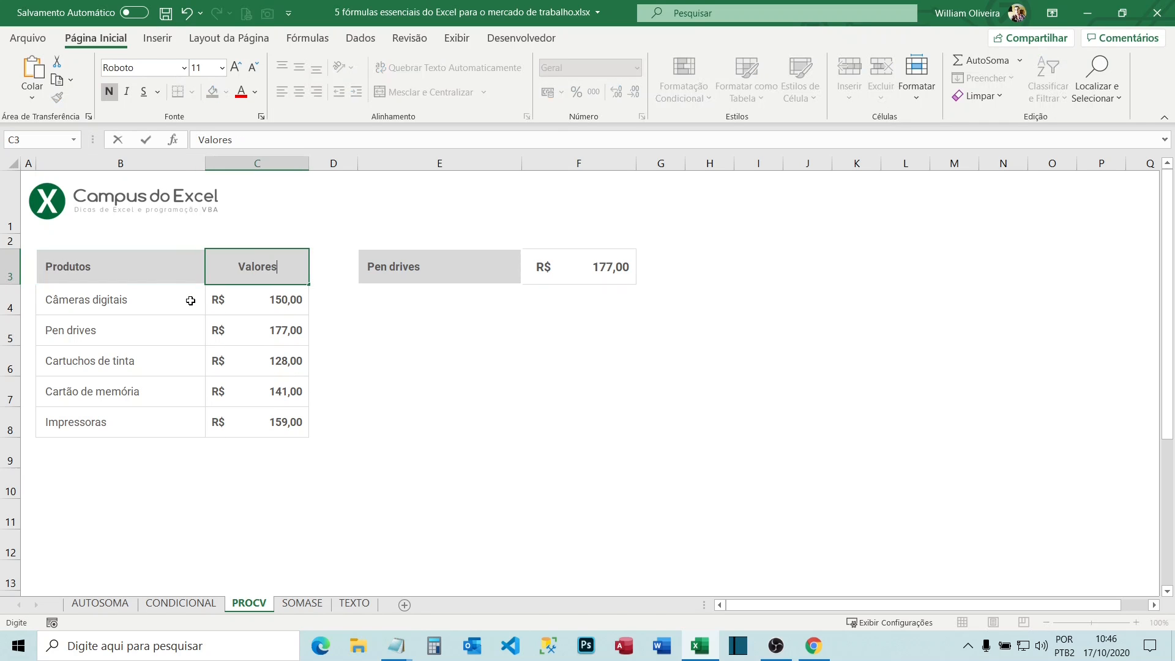
left_click(361, 341)
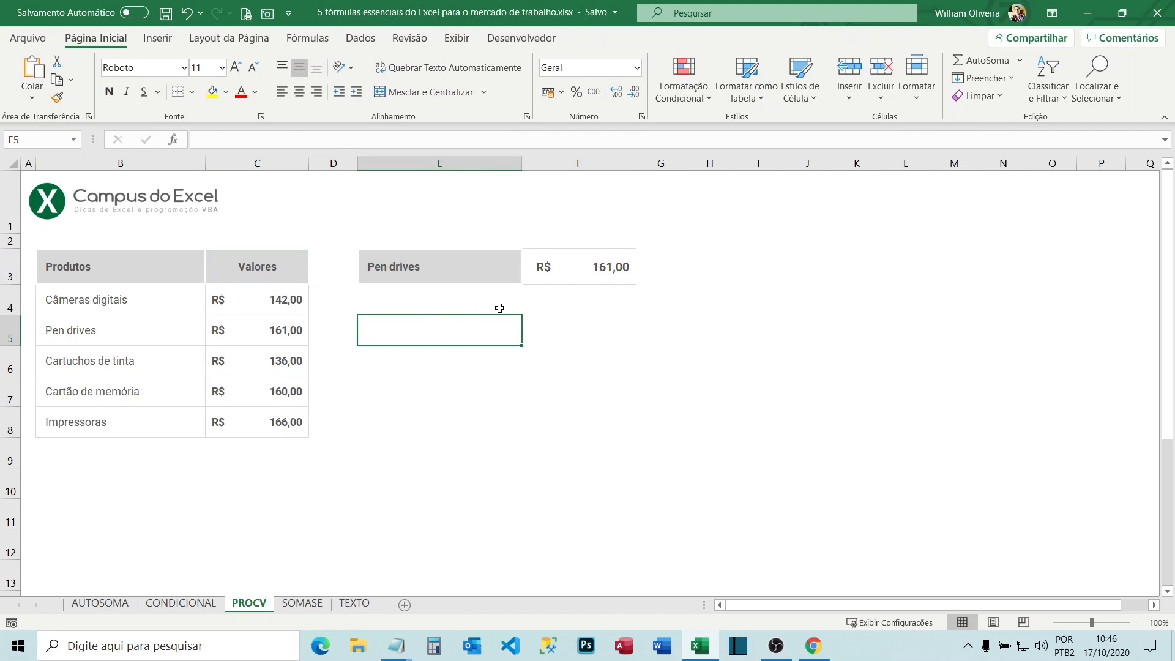
Add a conditional formatting rule to C4:C8 that fills the value matching F3 in green.
left_click(577, 269)
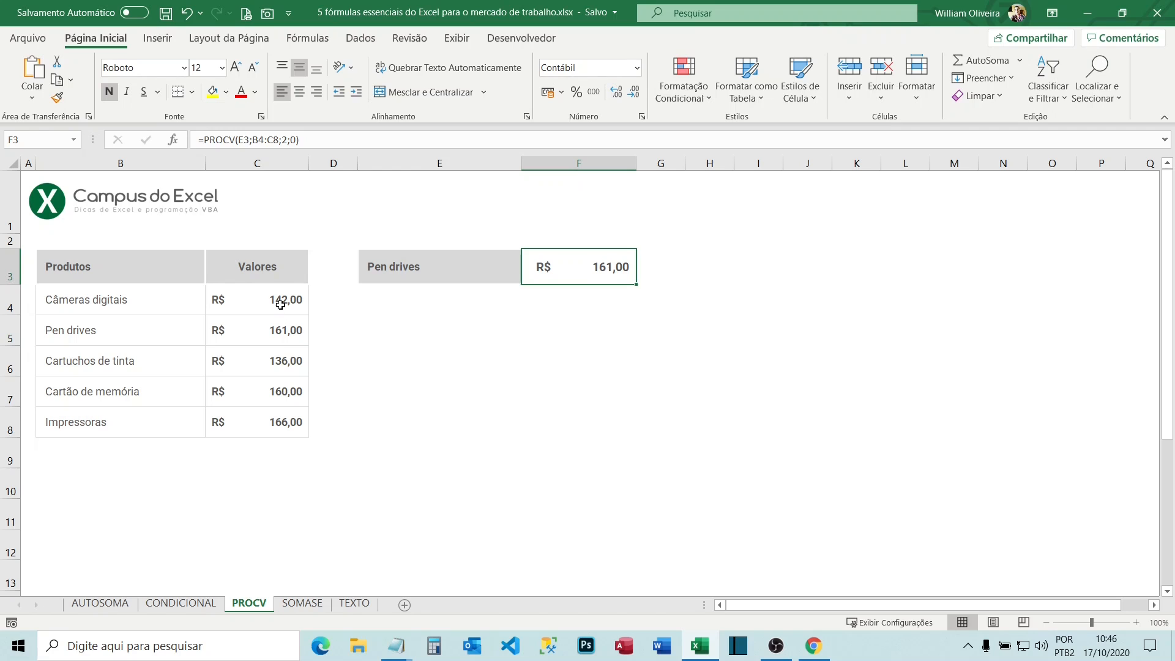
left_click_drag(279, 303, 282, 422)
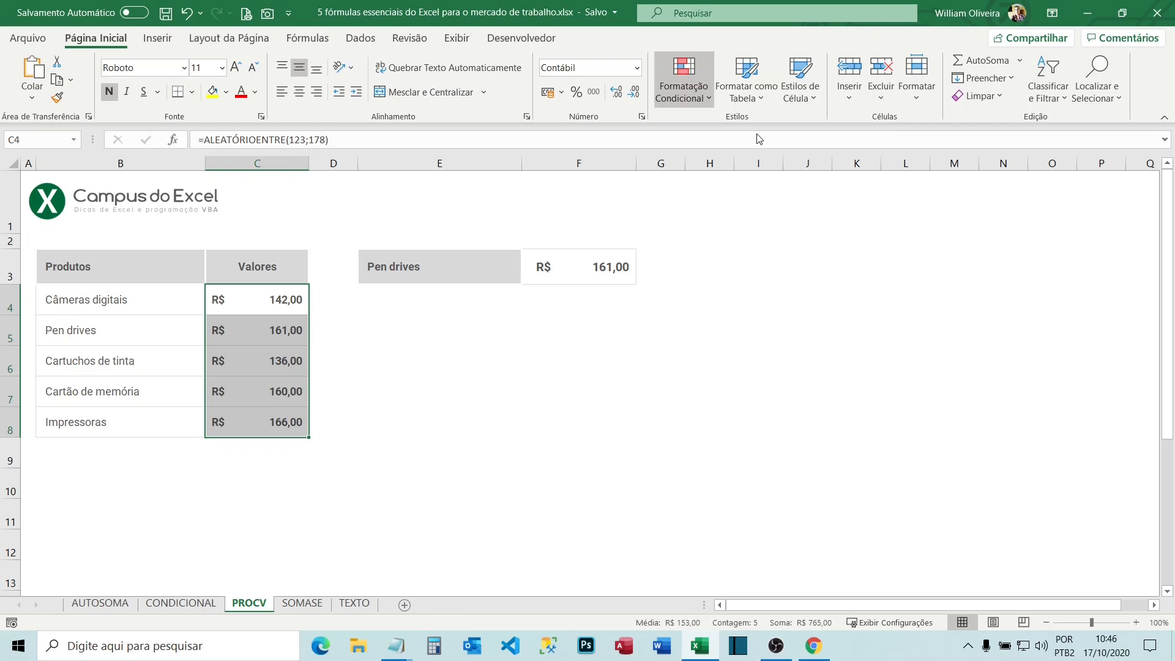
left_click(732, 308)
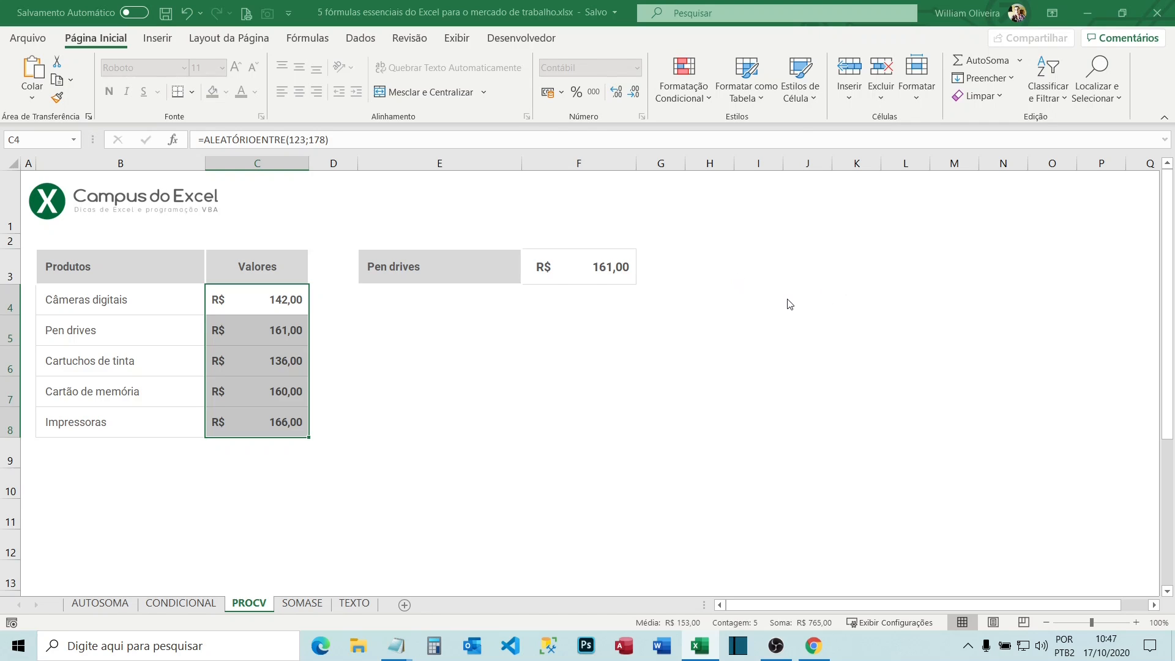
left_click(603, 267)
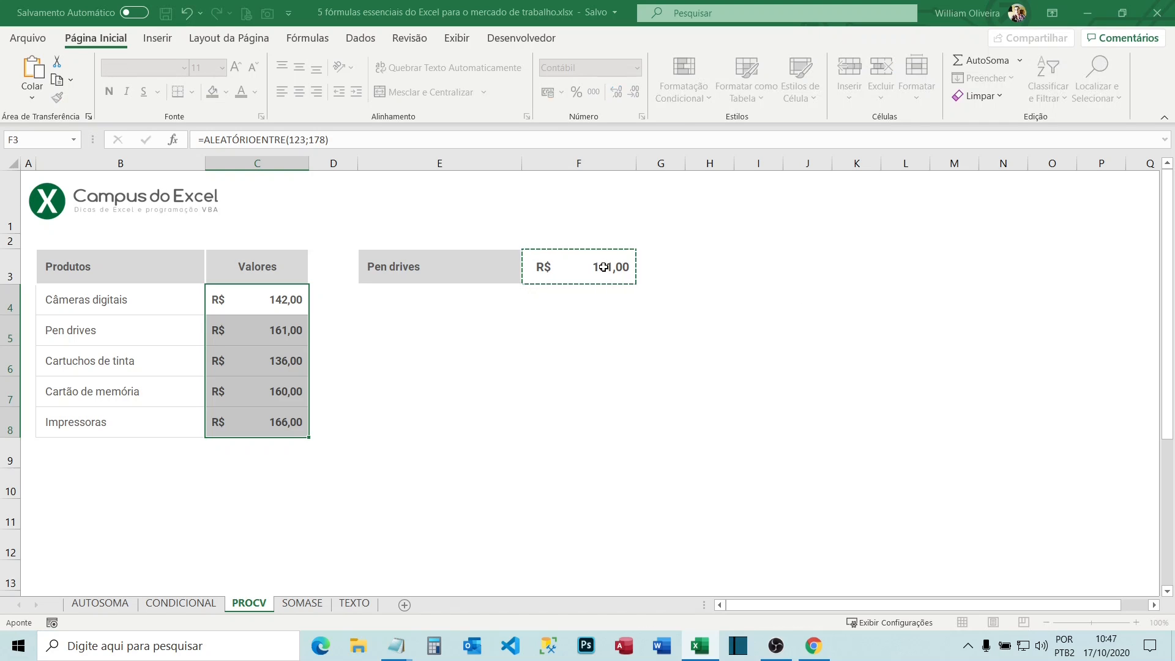
key("Escape")
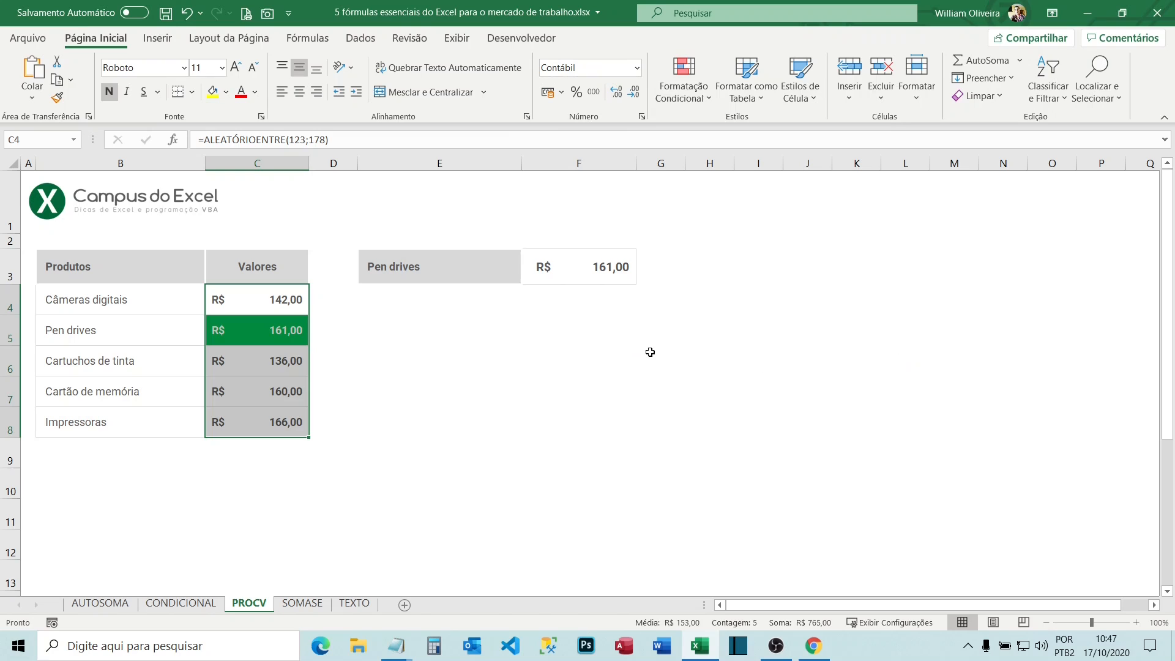
Recalculate the random product values by re-entering the unchanged formula in C4.
left_click(592, 279)
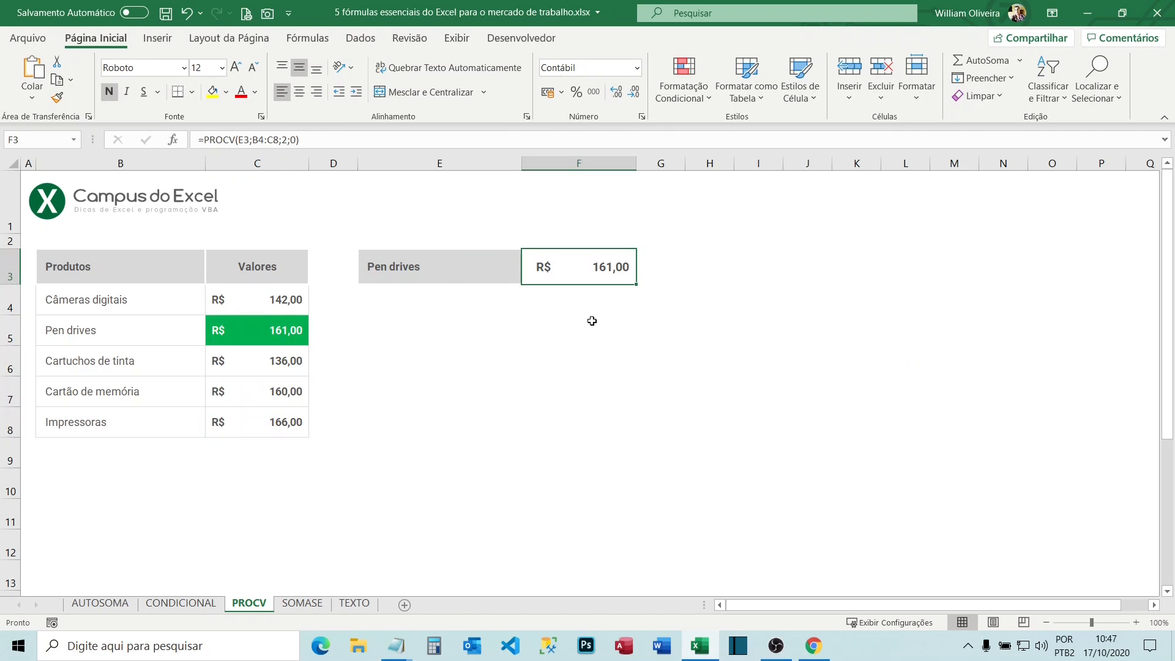
key("Return")
left_click(605, 279)
double_click(254, 300)
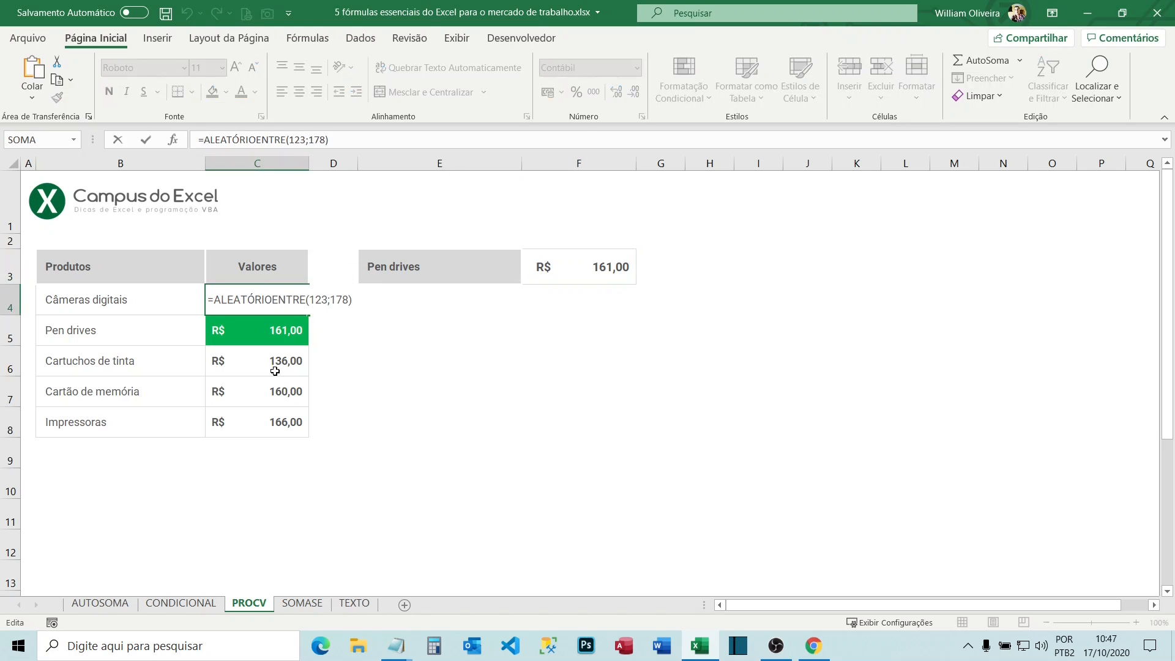
key("Return")
Compare the PROCV result in F3 with the highlighted value in C4:C8 and save the workbook.
left_click(610, 273)
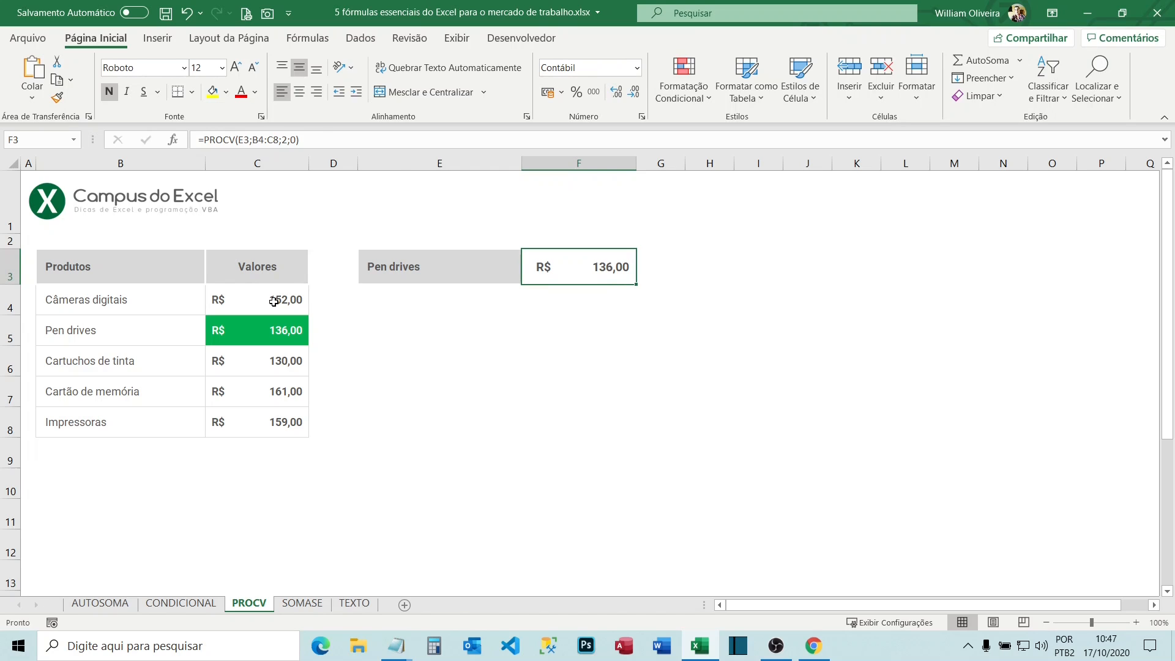
left_click_drag(274, 302, 266, 430)
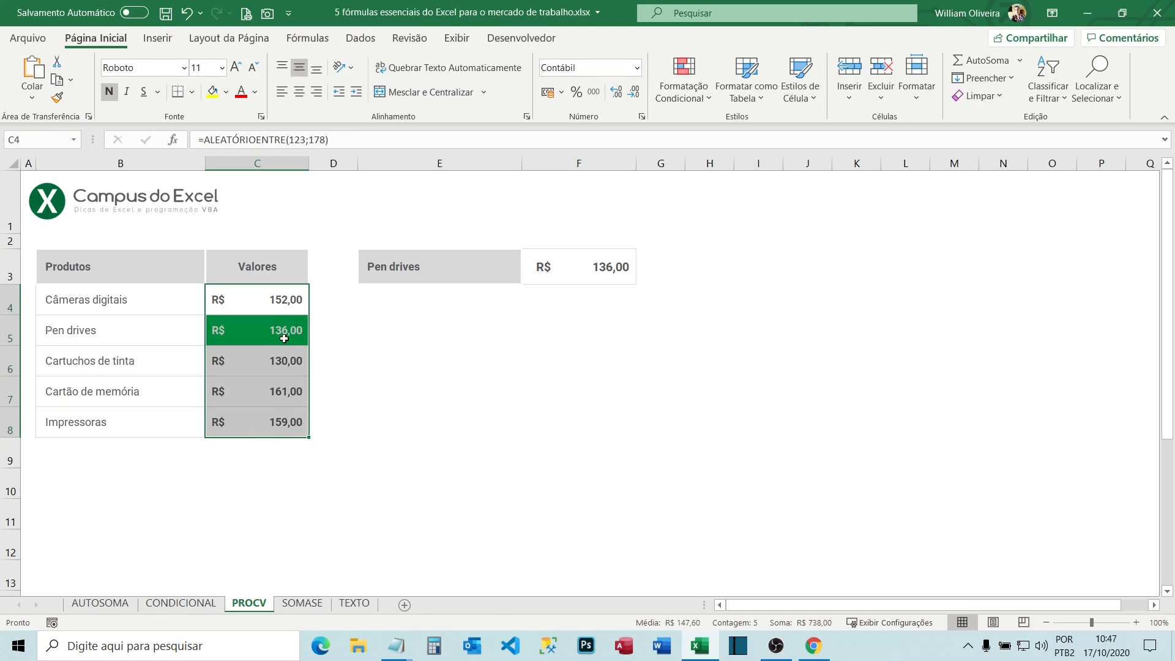
left_click(612, 265)
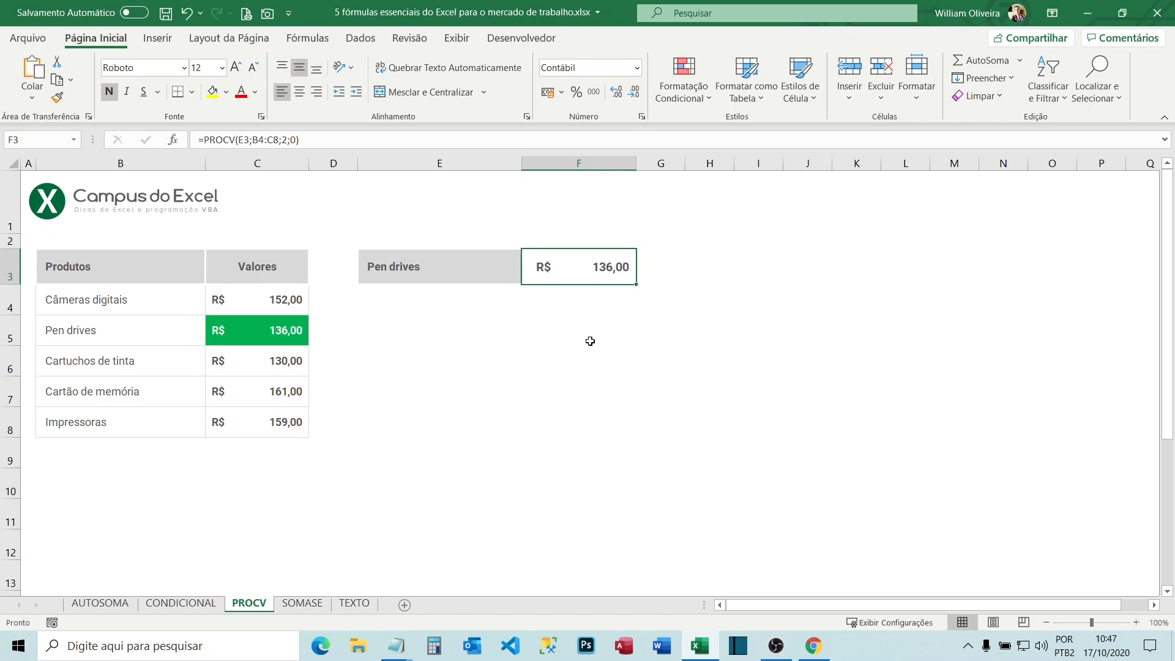
key("ctrl+s")
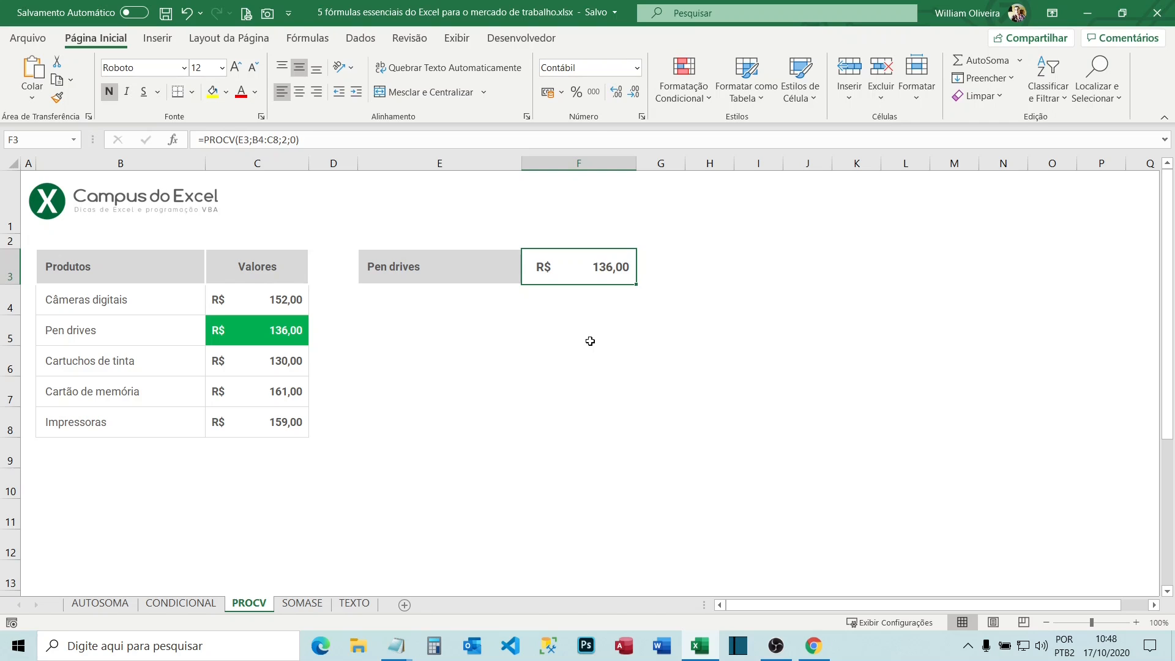
left_click(404, 331)
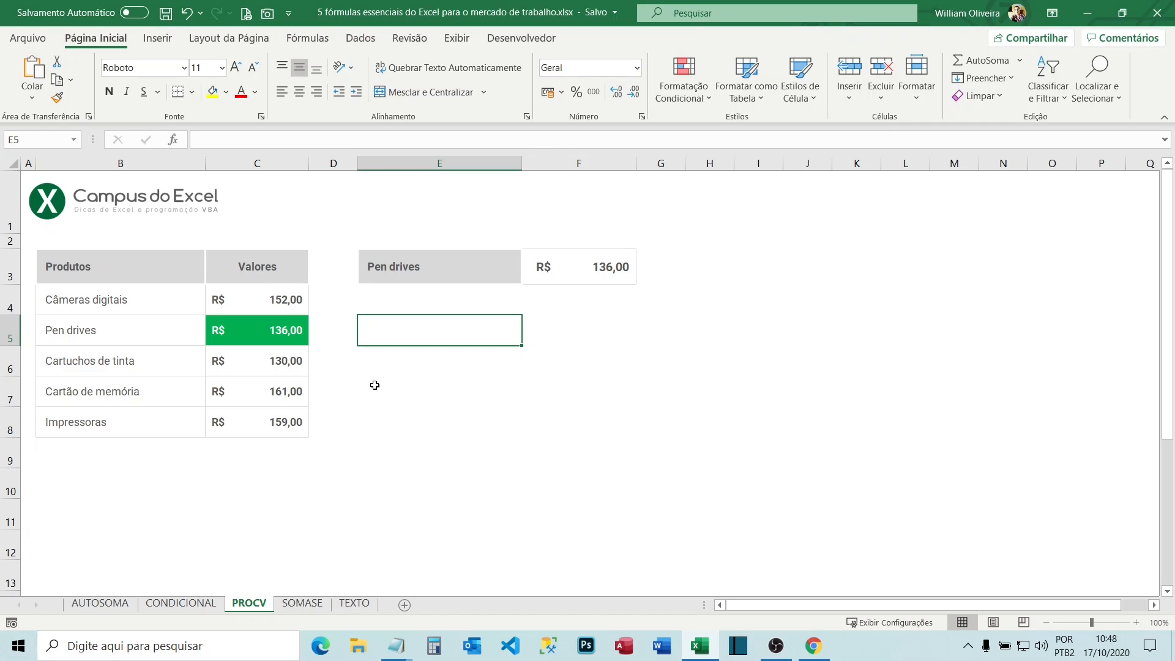
Switch to the SOMASE sheet and select the result cell I3 beside the Camisa Polo Modelo 01 cell.
left_click(303, 603)
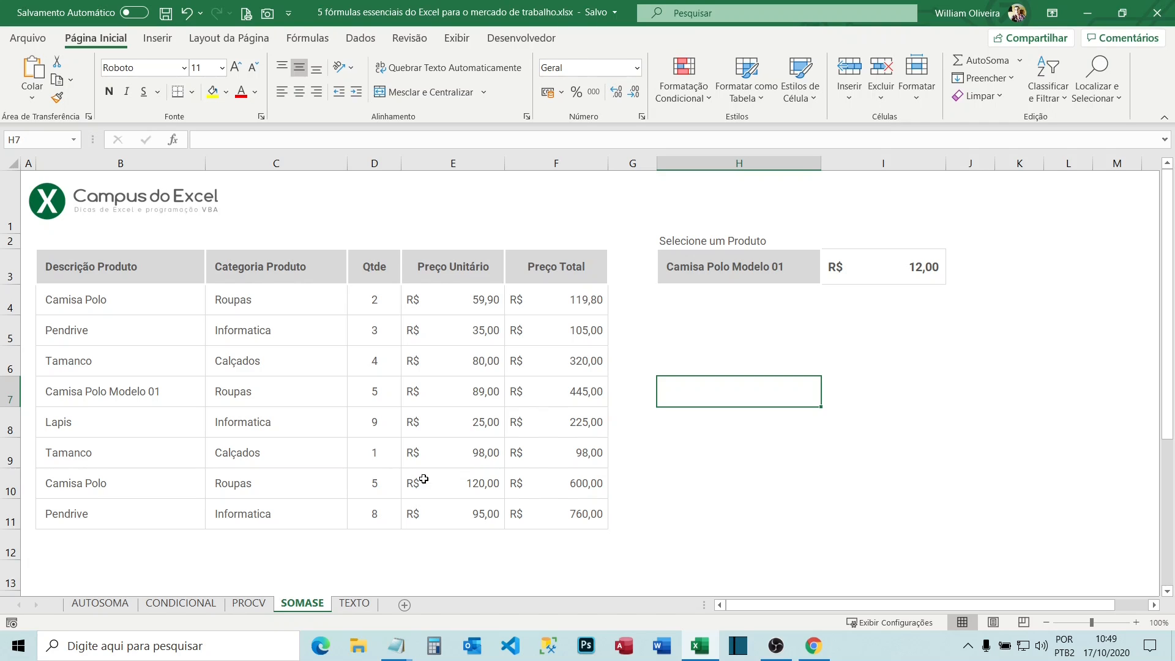
key("Up")
key("Up")
key("Up")
key("Up")
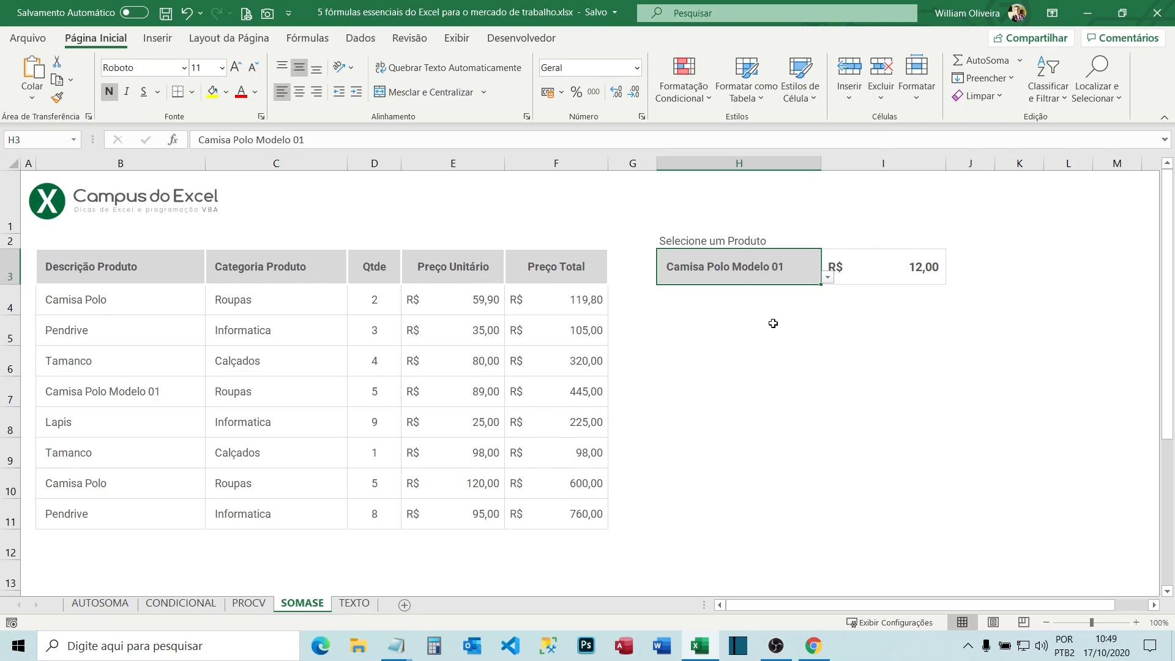
left_click(882, 273)
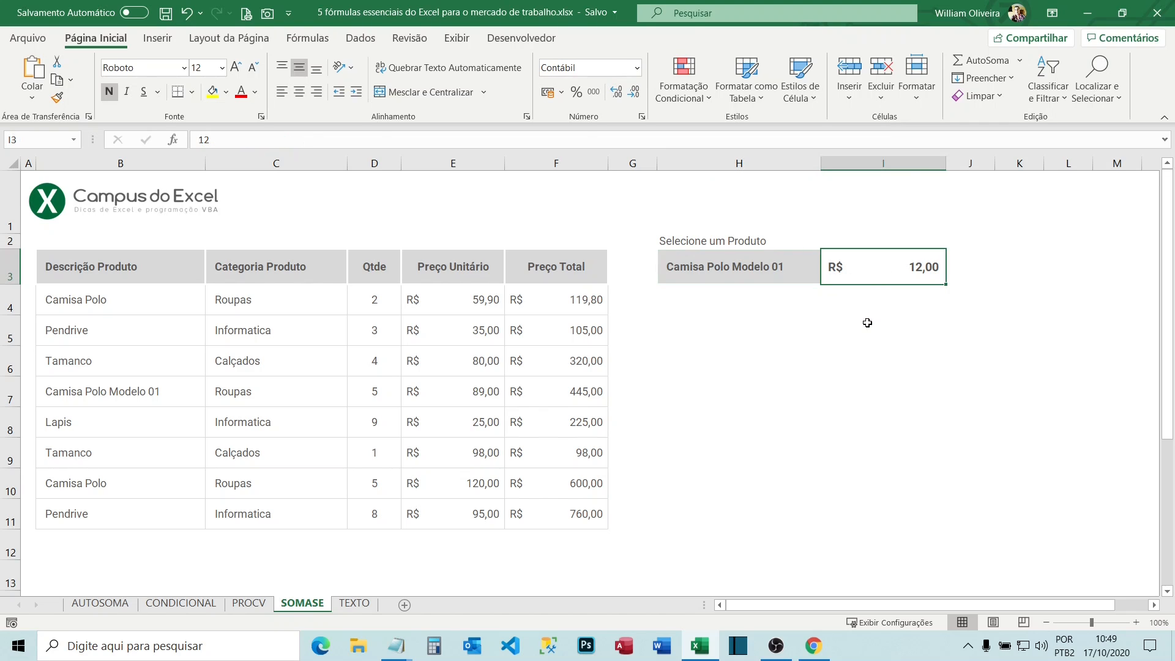
Enter =SOMASE(B4:B11;H3;F4:F11) in I3 to total the selected product's Preço Total, and check it against the Camisa Polo Modelo 01 row.
type("=SOMASE(")
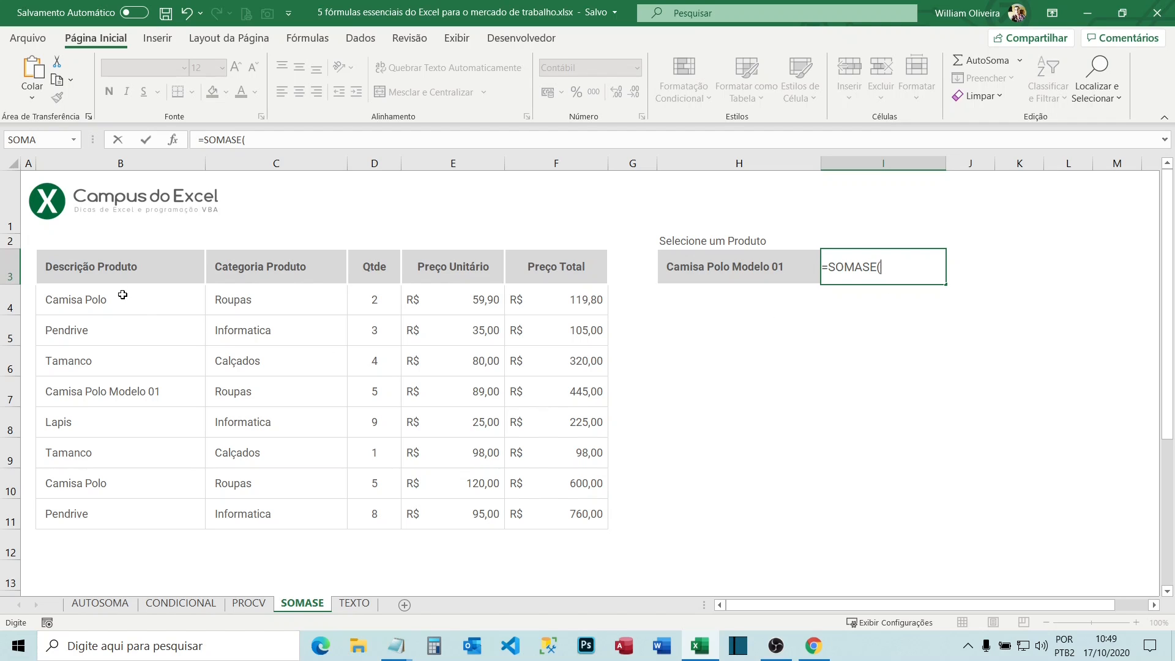
left_click_drag(122, 295, 100, 524)
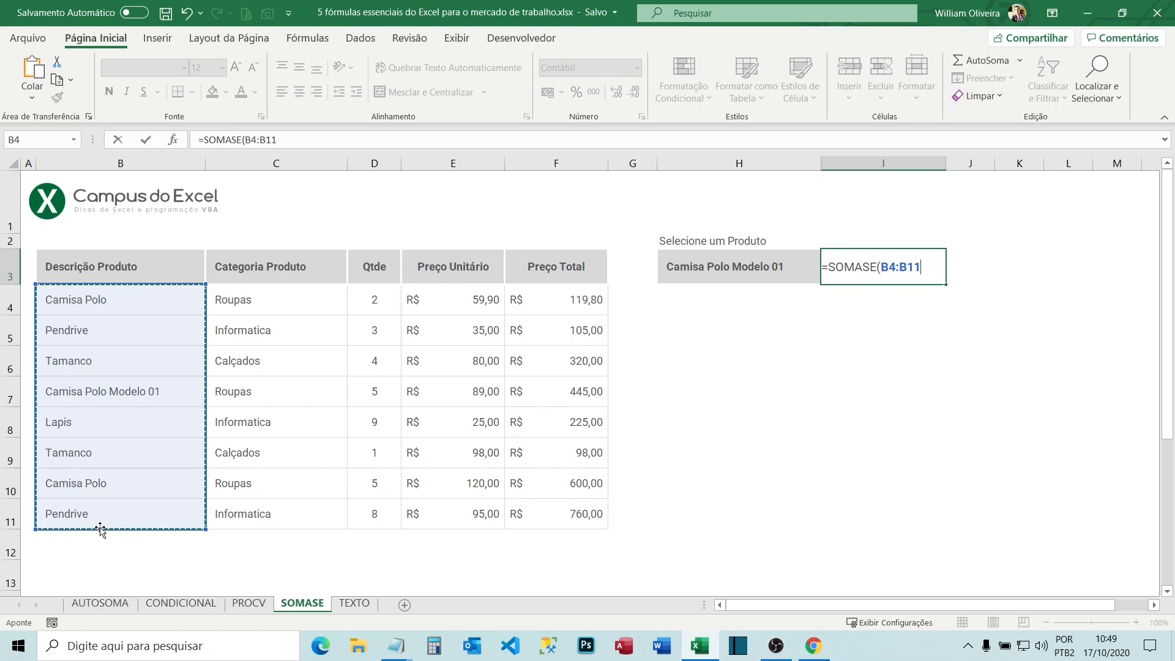
type(";")
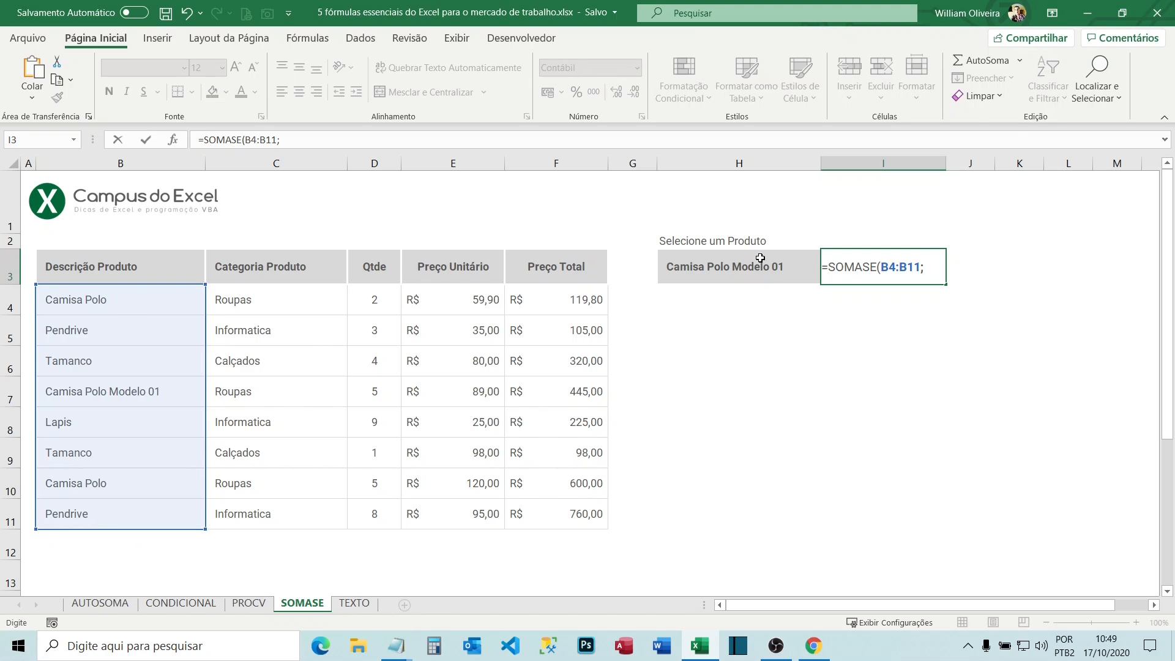
left_click(761, 262)
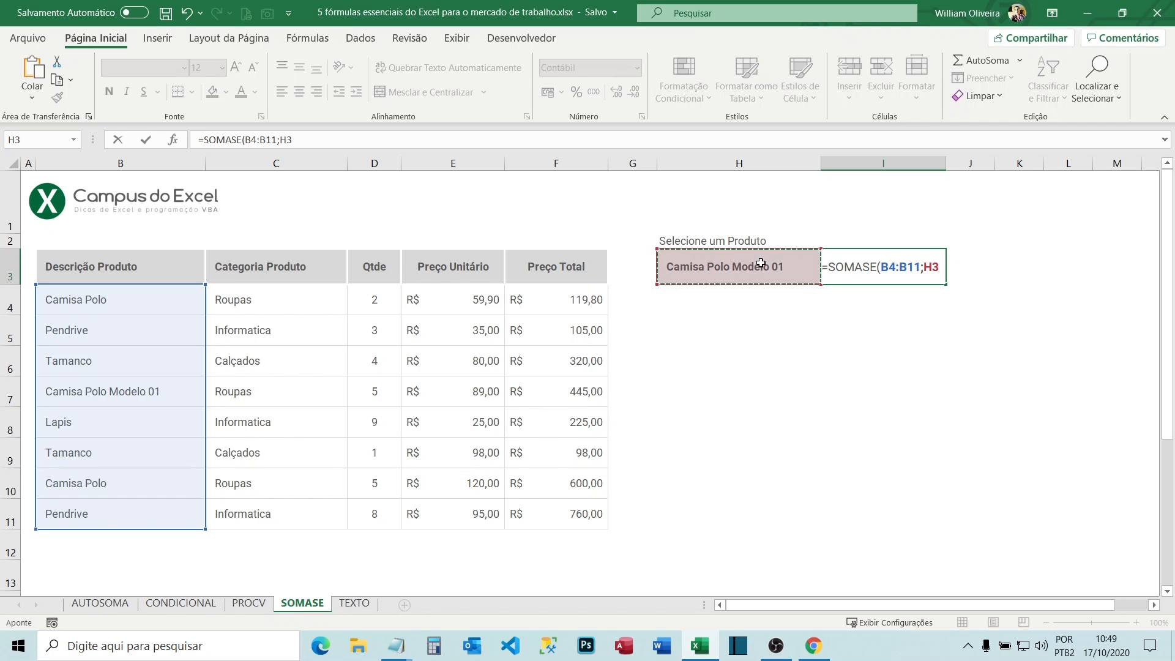
type(";")
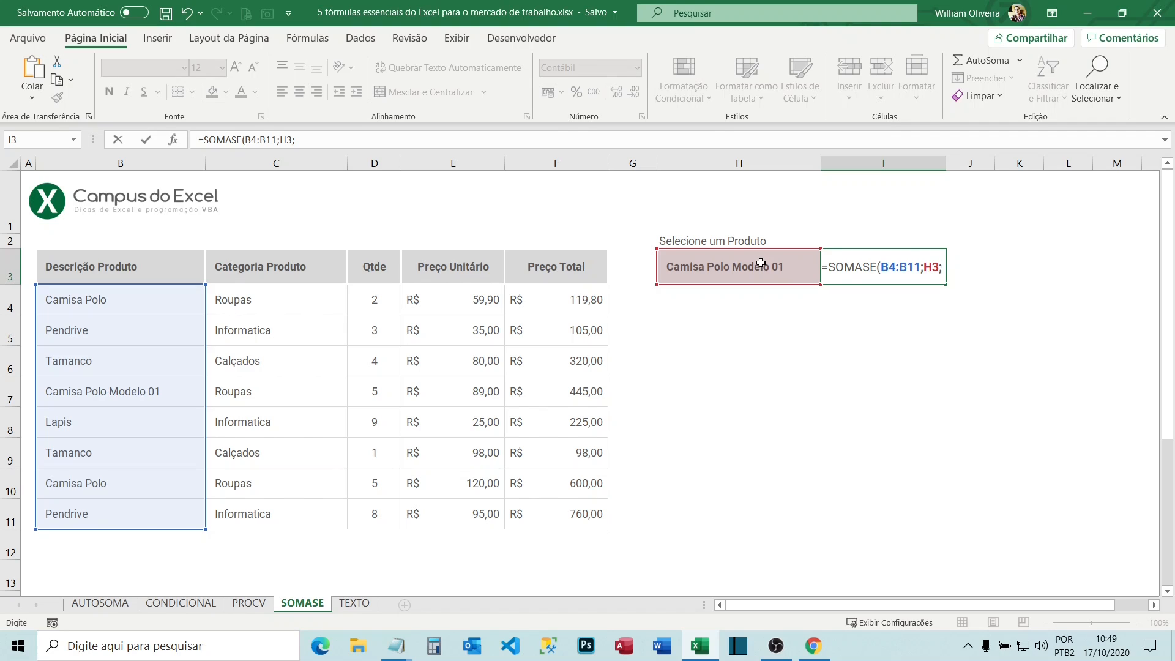
left_click_drag(595, 299, 579, 395)
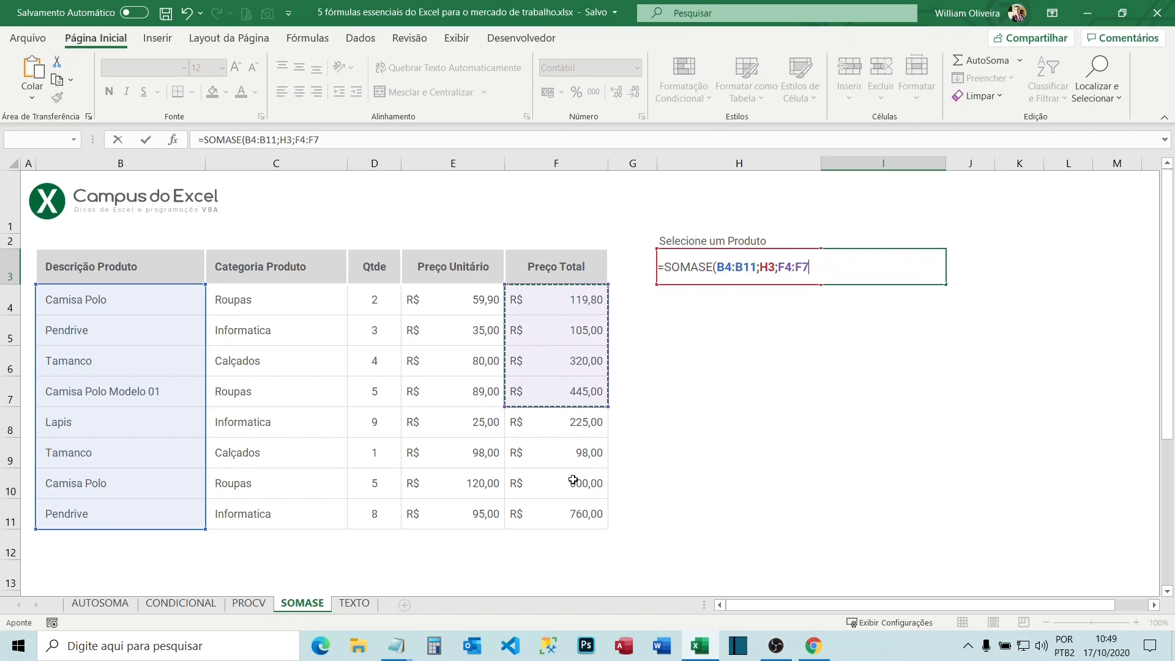
left_click_drag(573, 480, 571, 514)
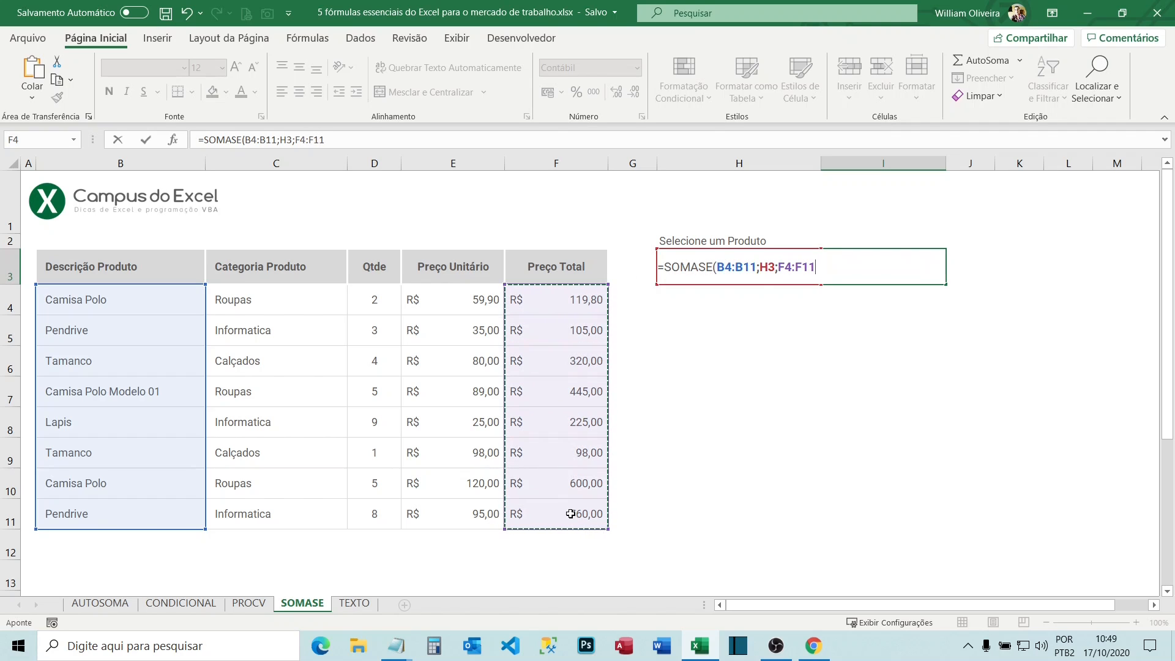
type(")")
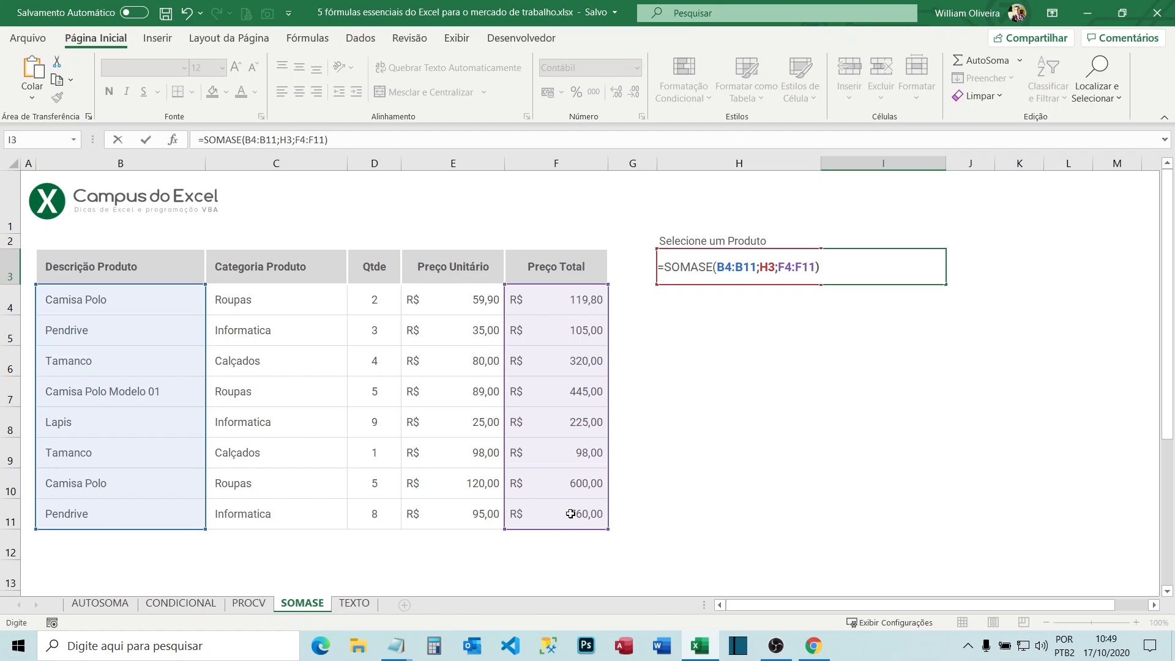
key("Return")
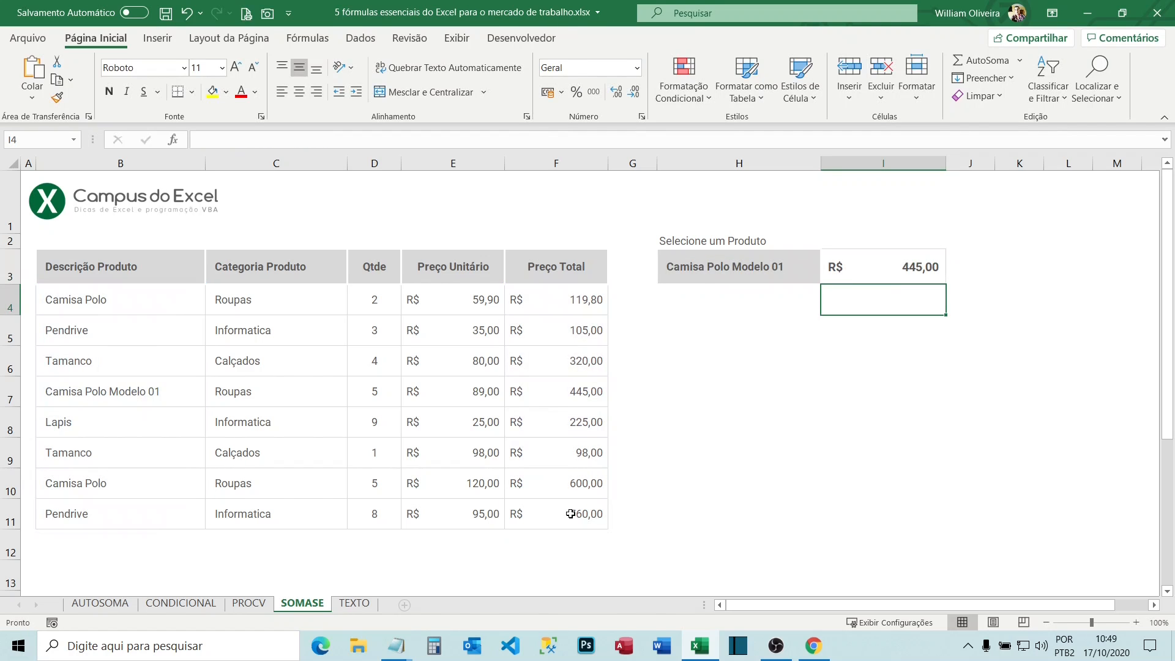
left_click(175, 409)
key("Up")
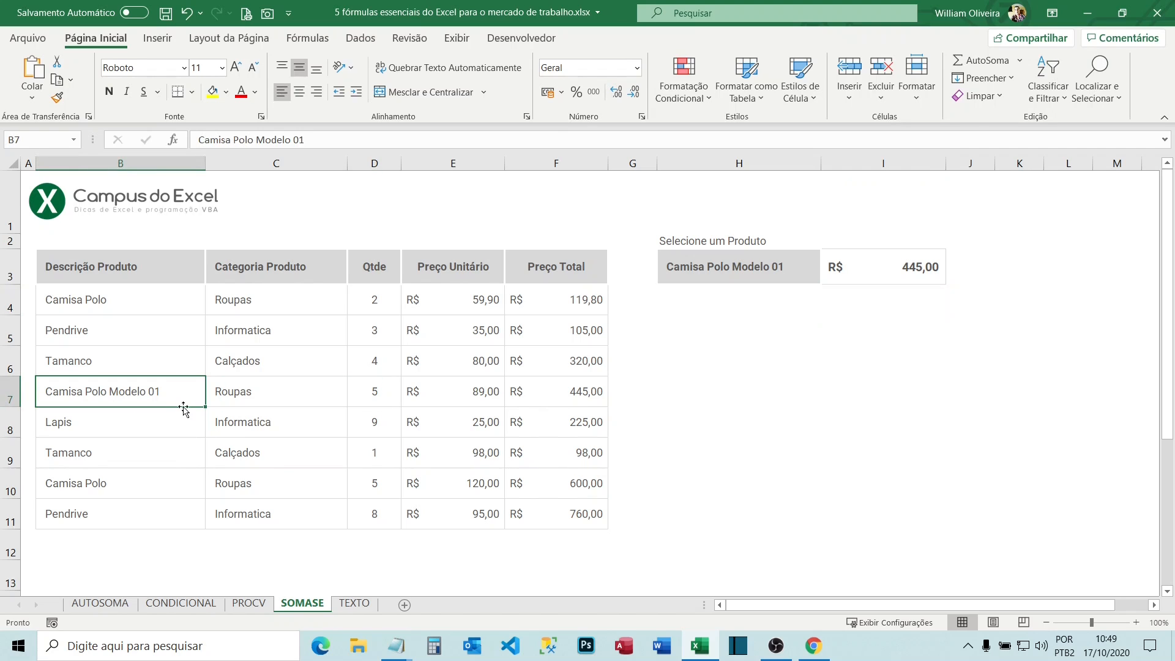
Fill the Camisa Polo Modelo 01 description from B7 down into B8 as a series and review the SOMASE formula in I3.
left_click_drag(196, 407, 193, 435)
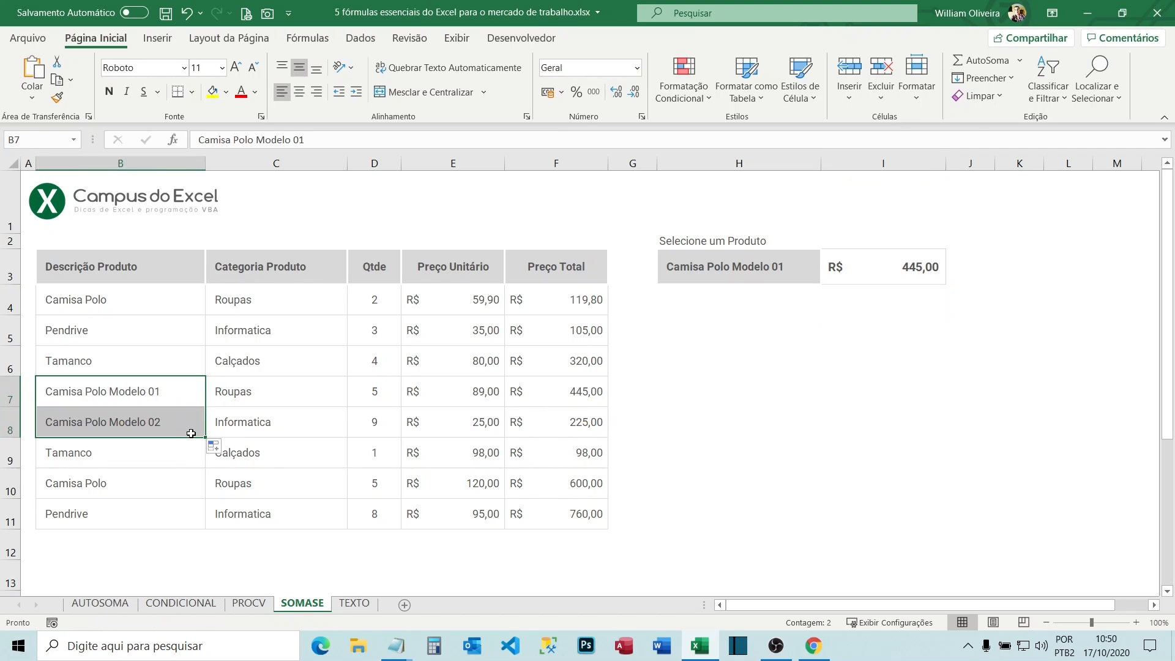
left_click(554, 401)
double_click(885, 276)
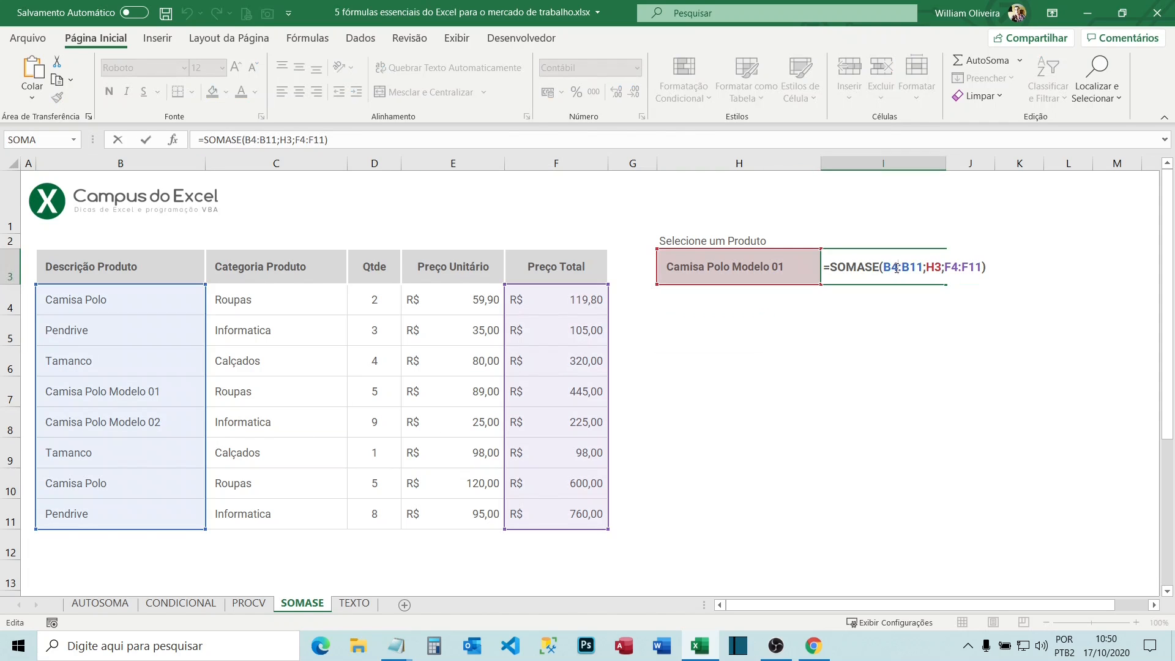
key("Return")
left_click(897, 268)
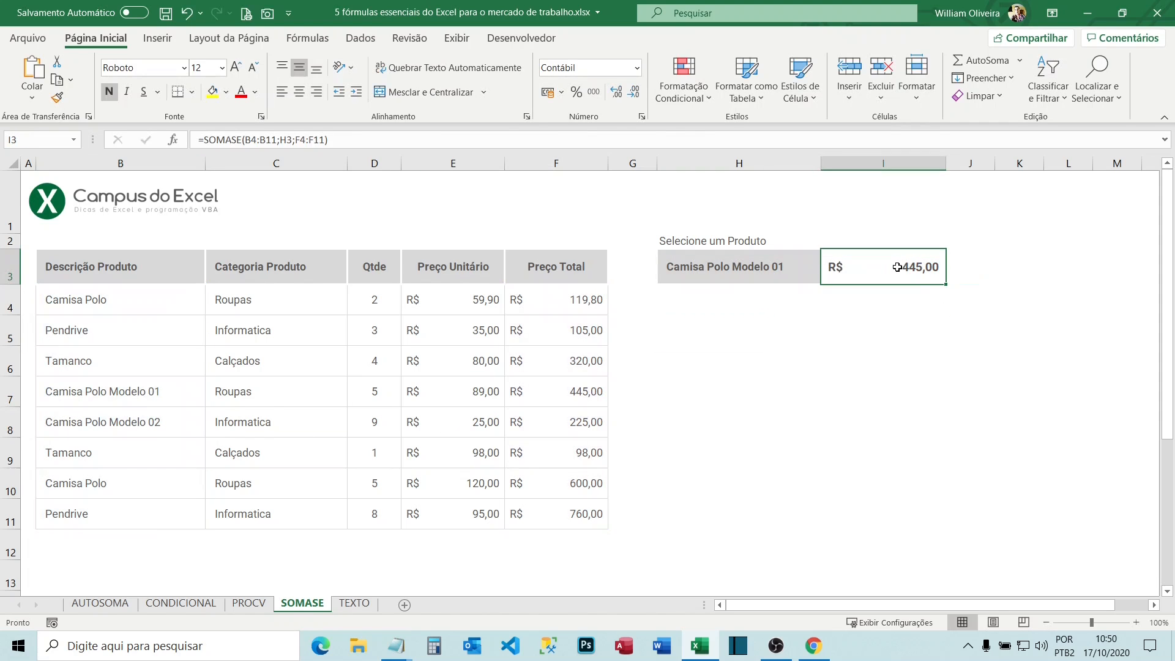
Change the product description in B8 to Camisa Polo Modelo 01 and check the selected product in H3.
double_click(172, 422)
key("BackSpace")
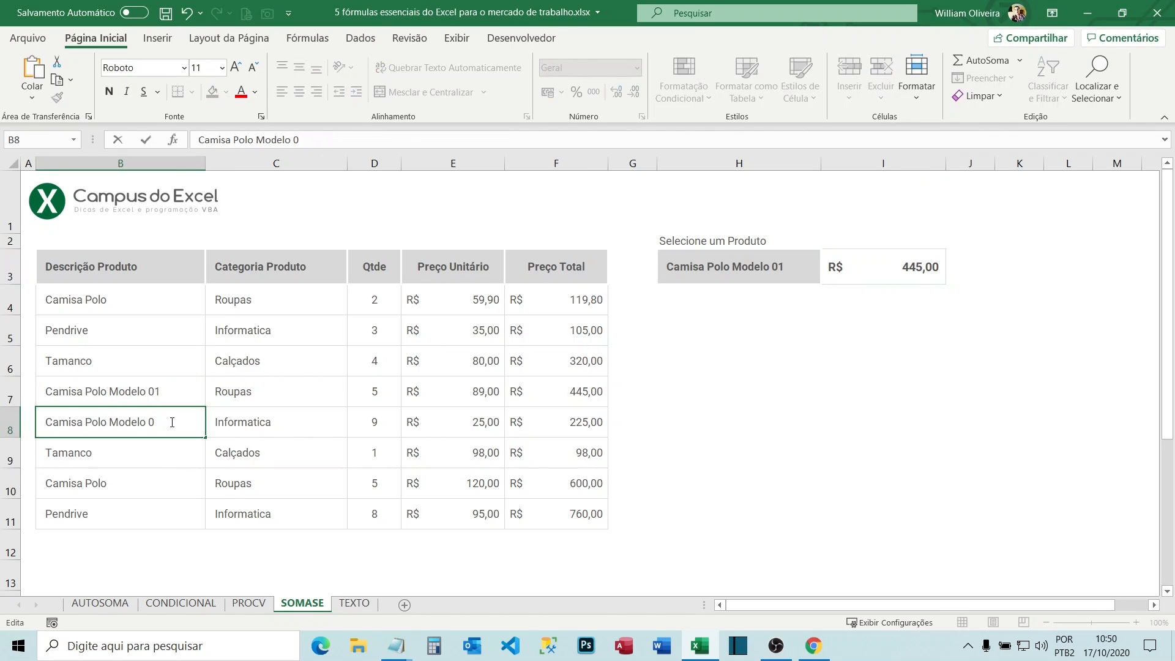
type("1")
key("Return")
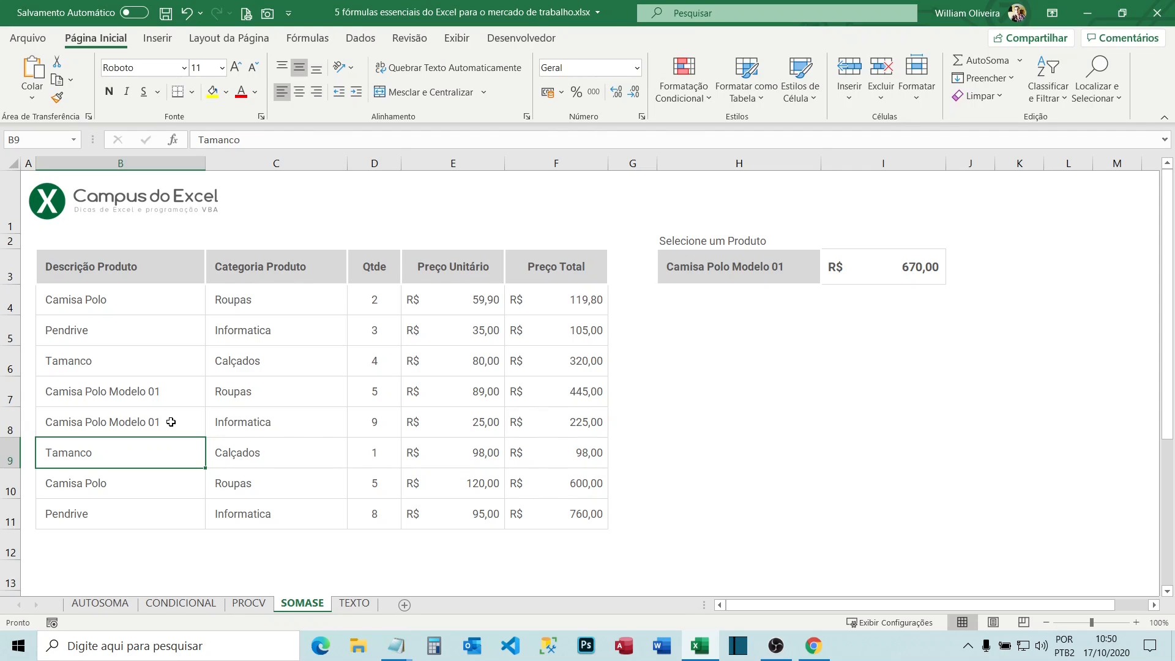
left_click(779, 272)
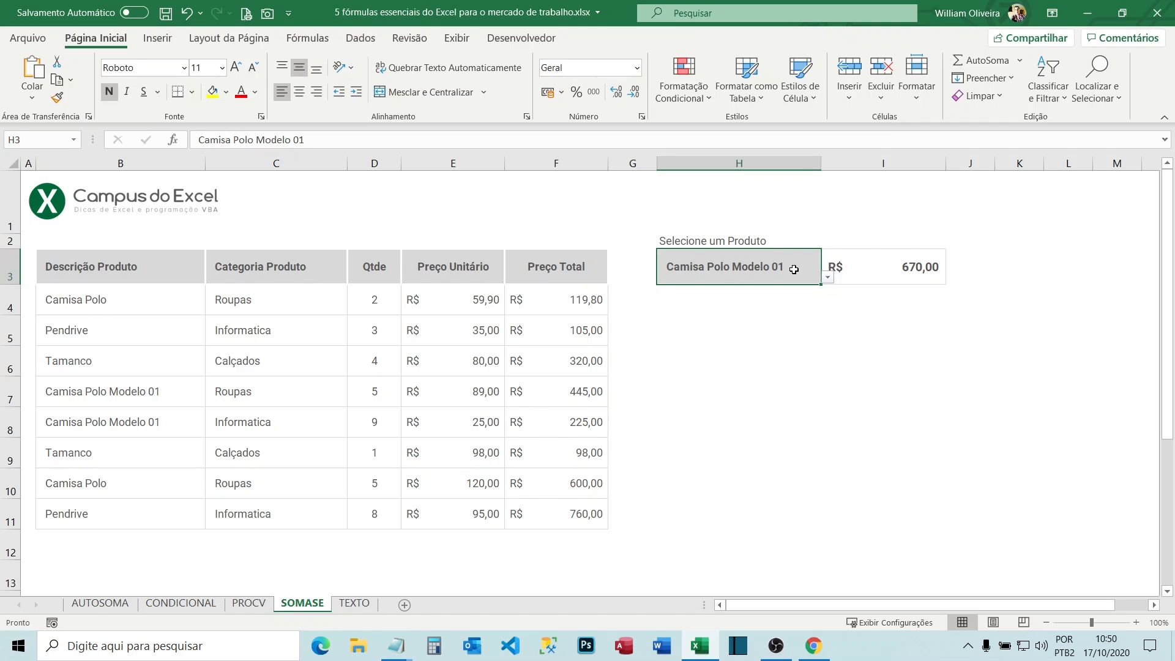
Review the range, criterion and sum range arguments of the SOMASE formula in I3, leaving the formula as it is.
double_click(894, 273)
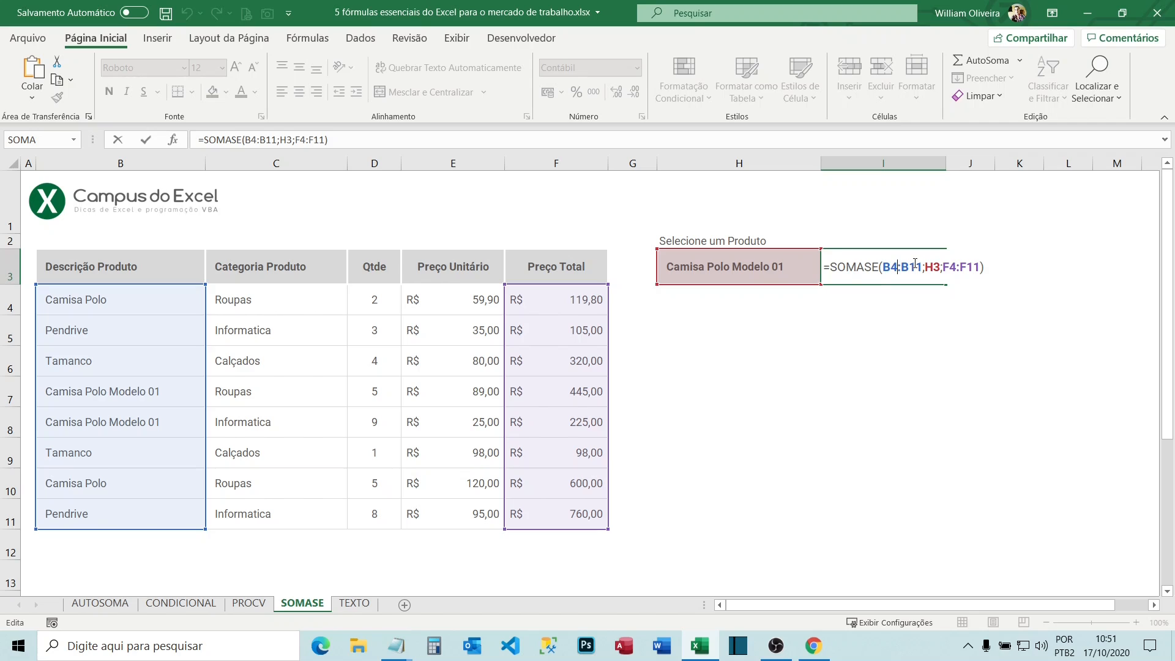
left_click_drag(922, 267, 880, 269)
left_click(903, 270)
key("Return")
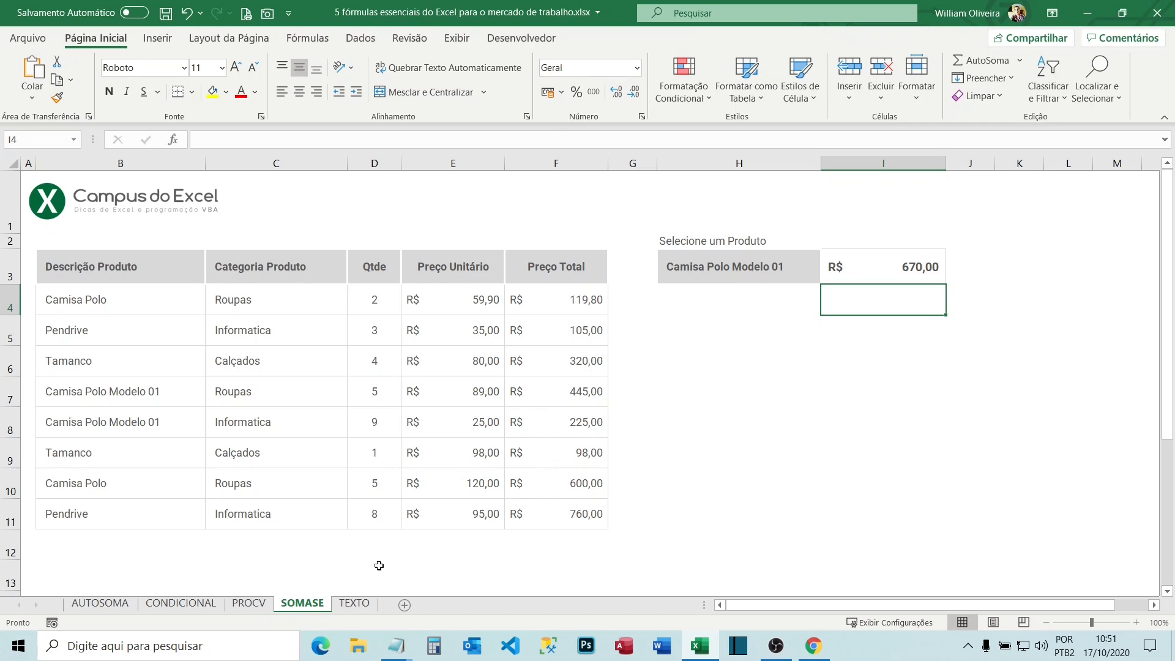
Switch to the TEXTO sheet and change the Dia header in C3 to Dia da Semana.
left_click(355, 604)
key("Left")
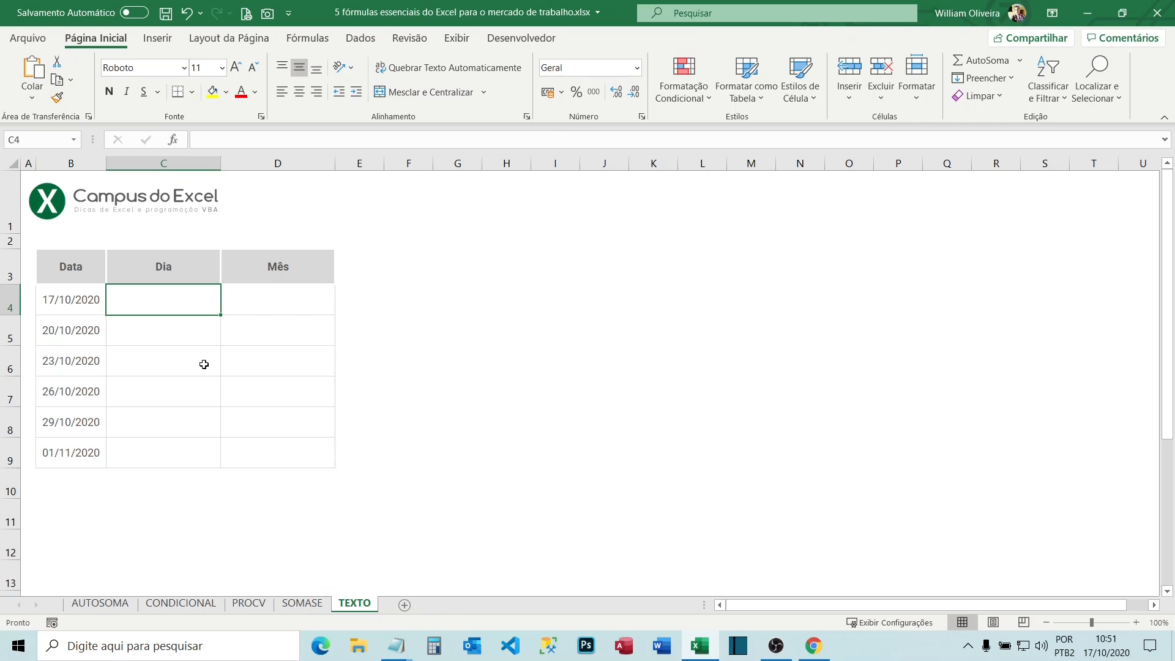
double_click(189, 265)
type("da ")
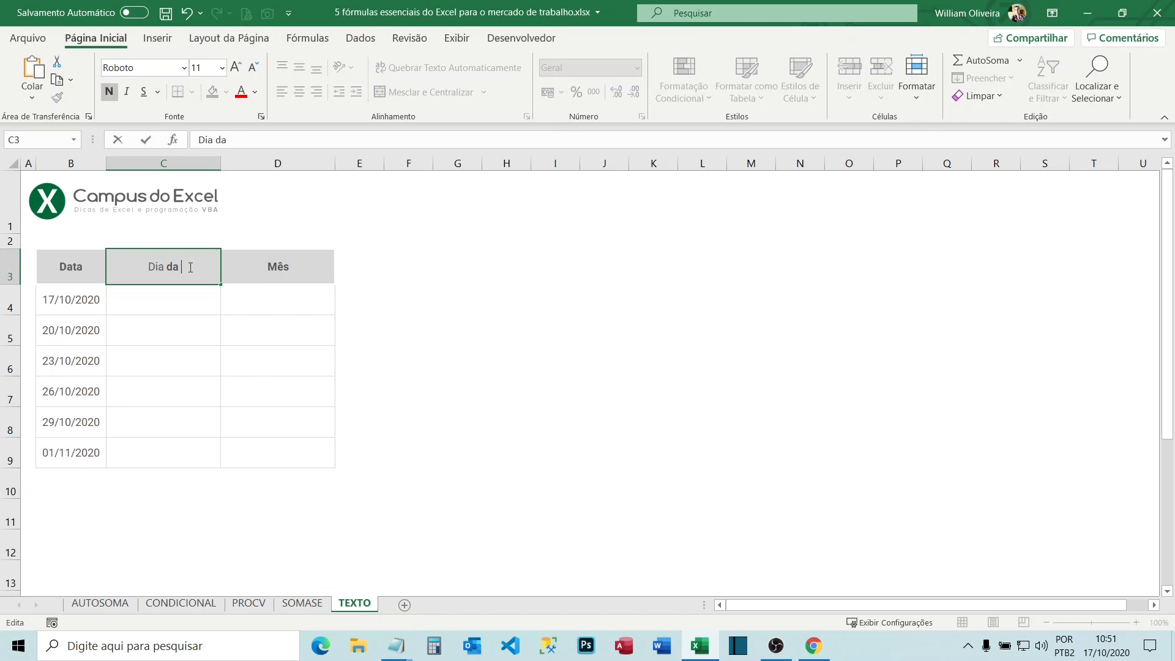
type("Semana")
key("Tab")
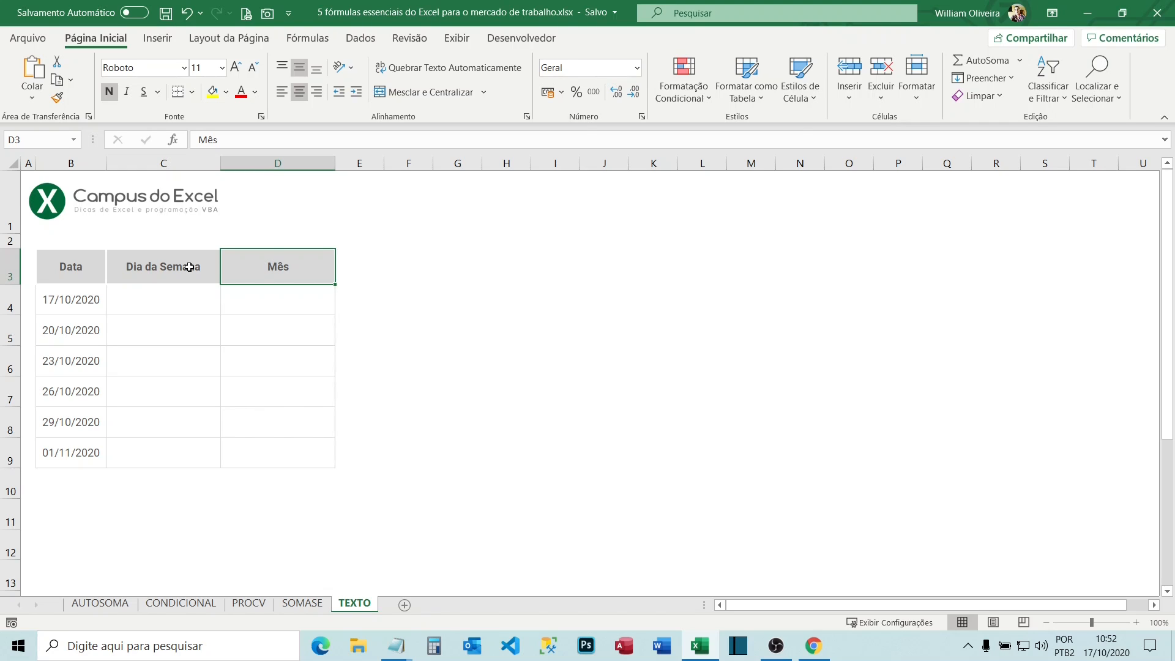
Enter =TEXTO(B4;"dddd") in C4 to get the weekday name of the date in B4.
left_click(180, 296)
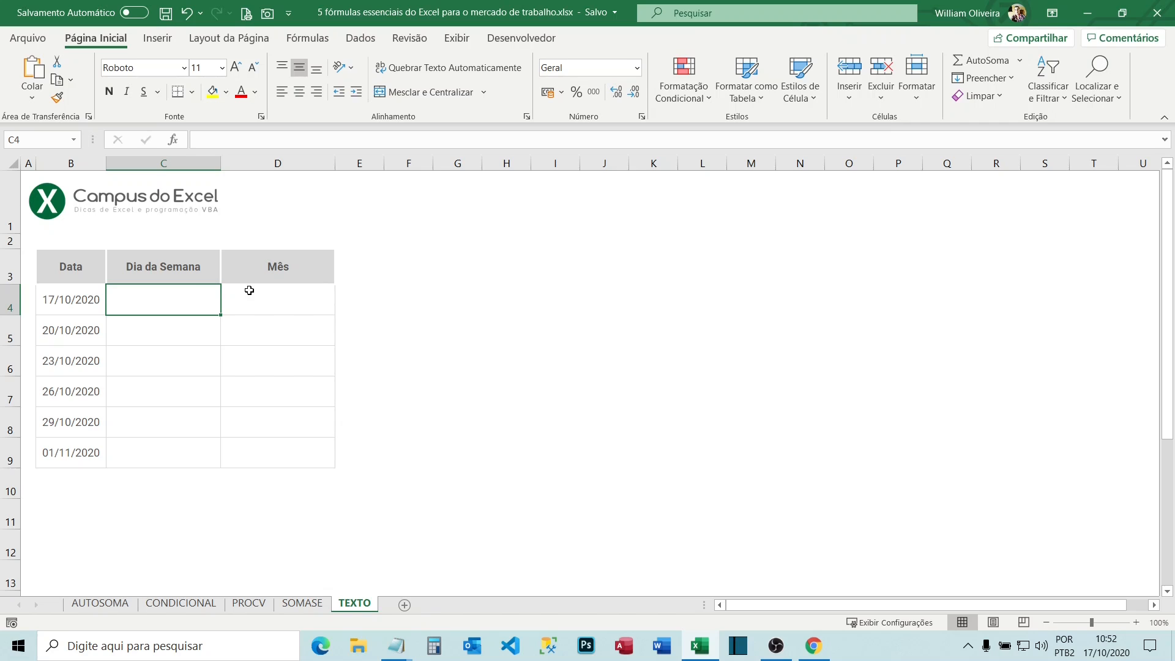
left_click(249, 370)
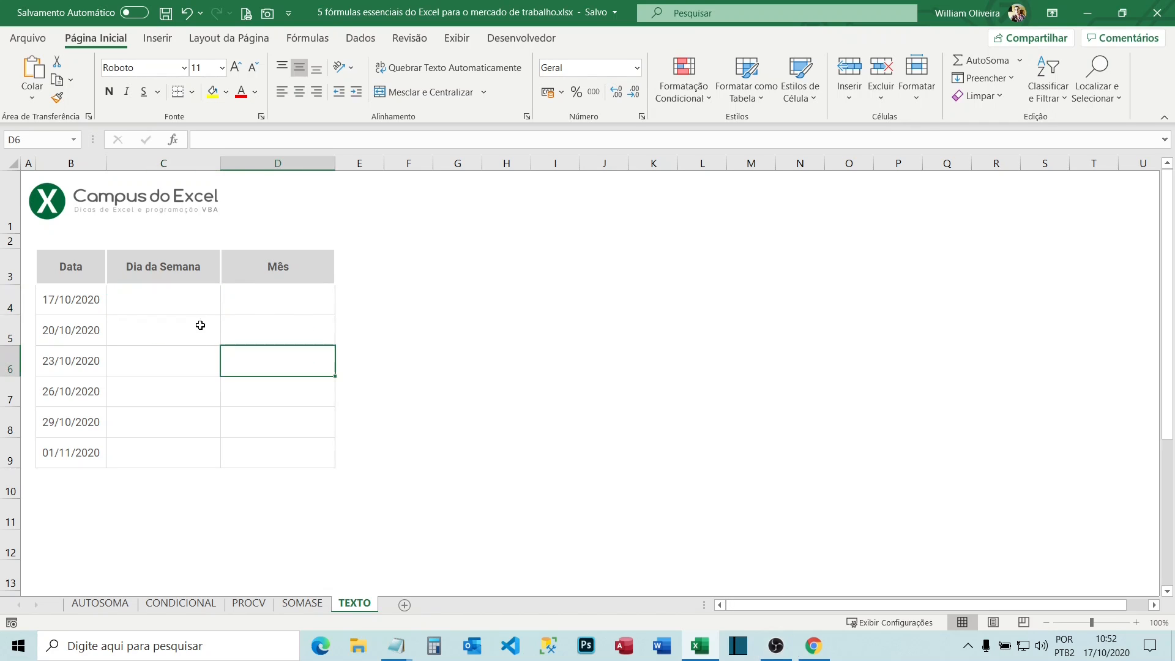
left_click(187, 310)
type("=")
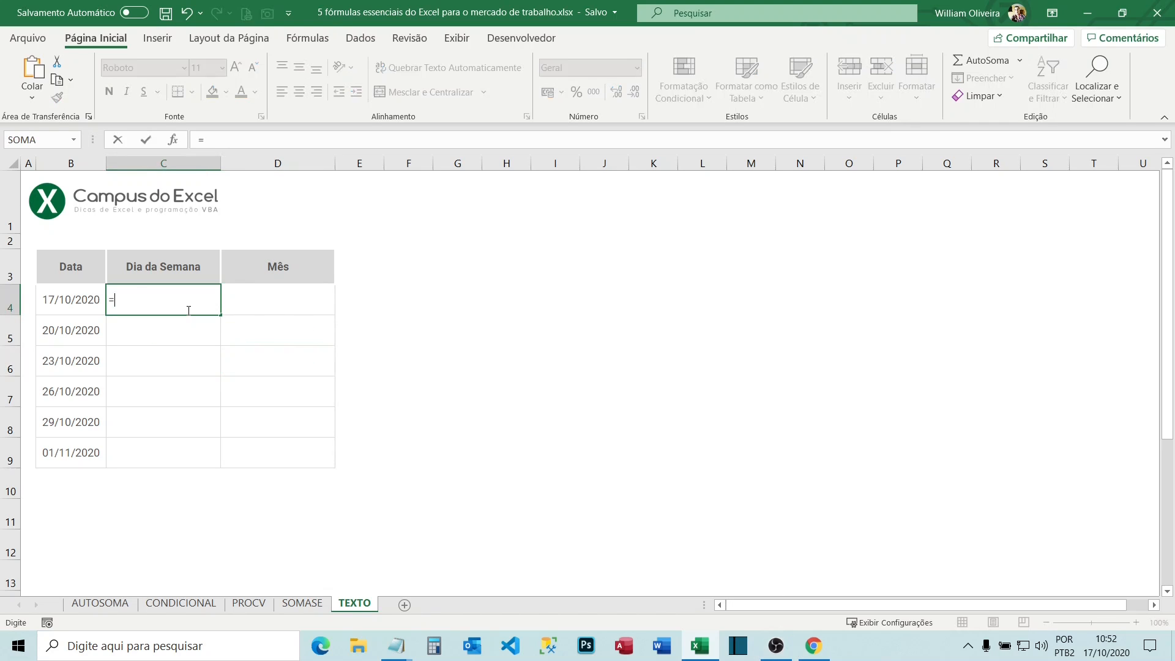
type("tex")
key("Tab")
left_click(69, 301)
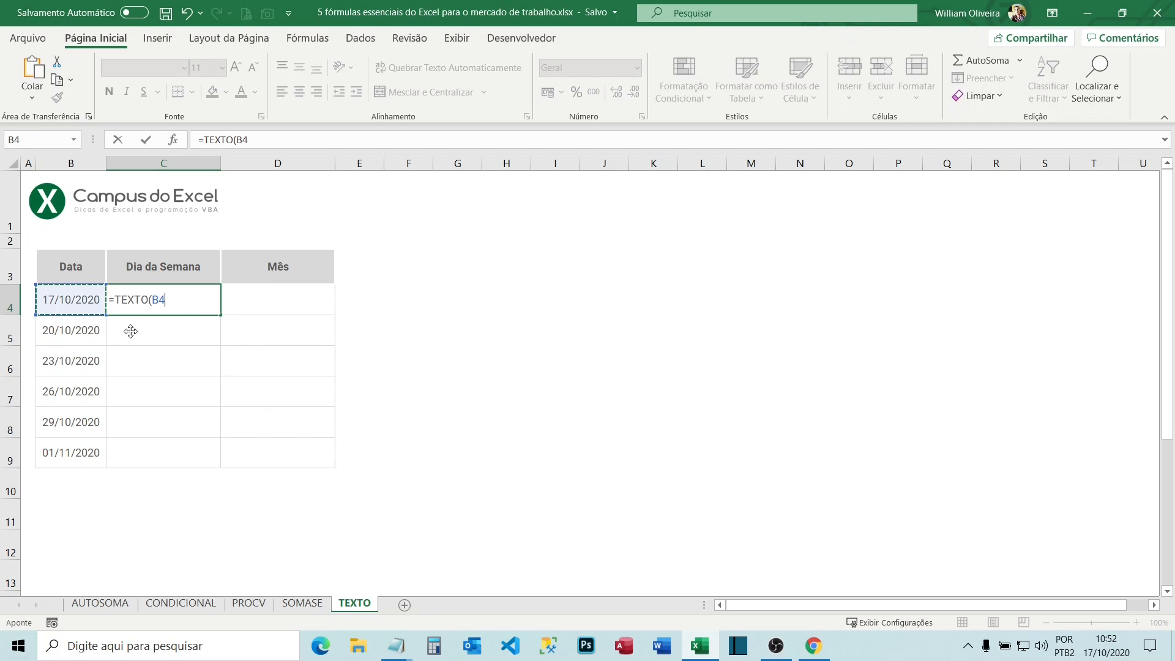
type(";")
type("dddd")
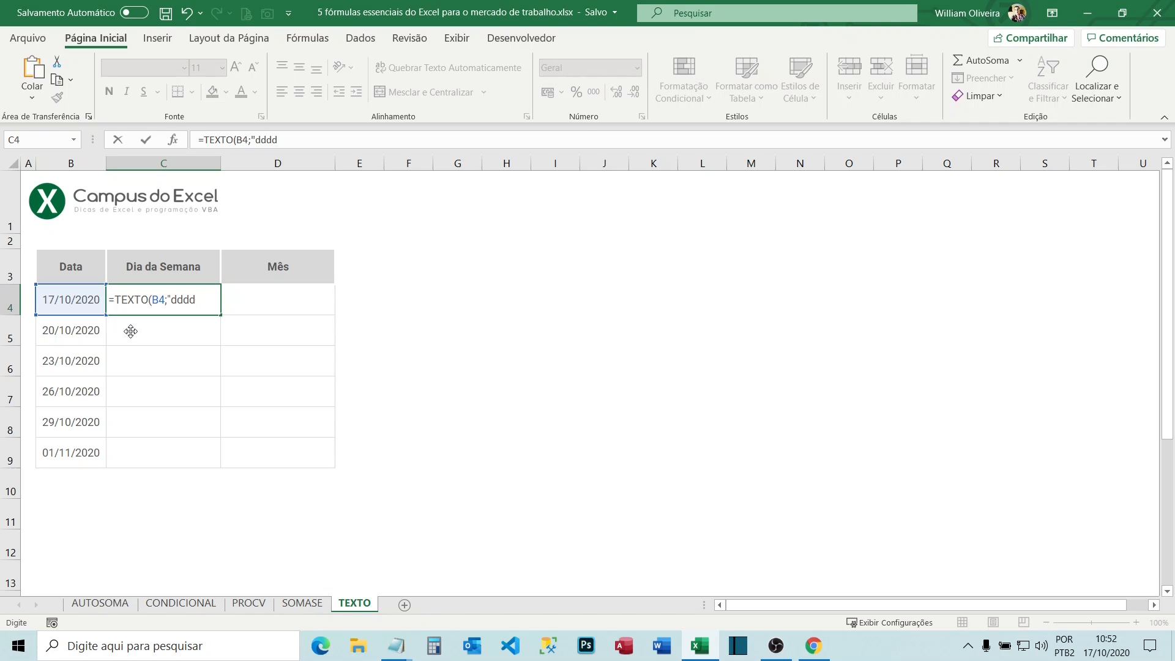
type("\")")
key("Return")
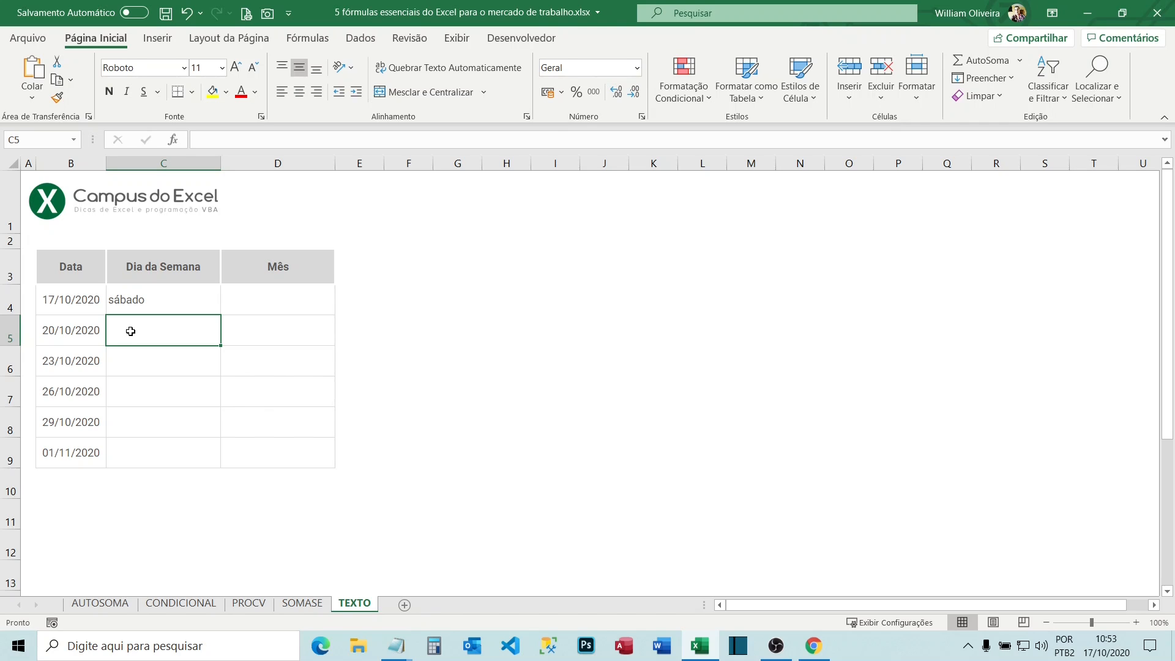
Fill the weekday formula from C4 down to C9 and check the copied formulas in C5 and C7.
left_click(169, 305)
left_click_drag(221, 315, 222, 469)
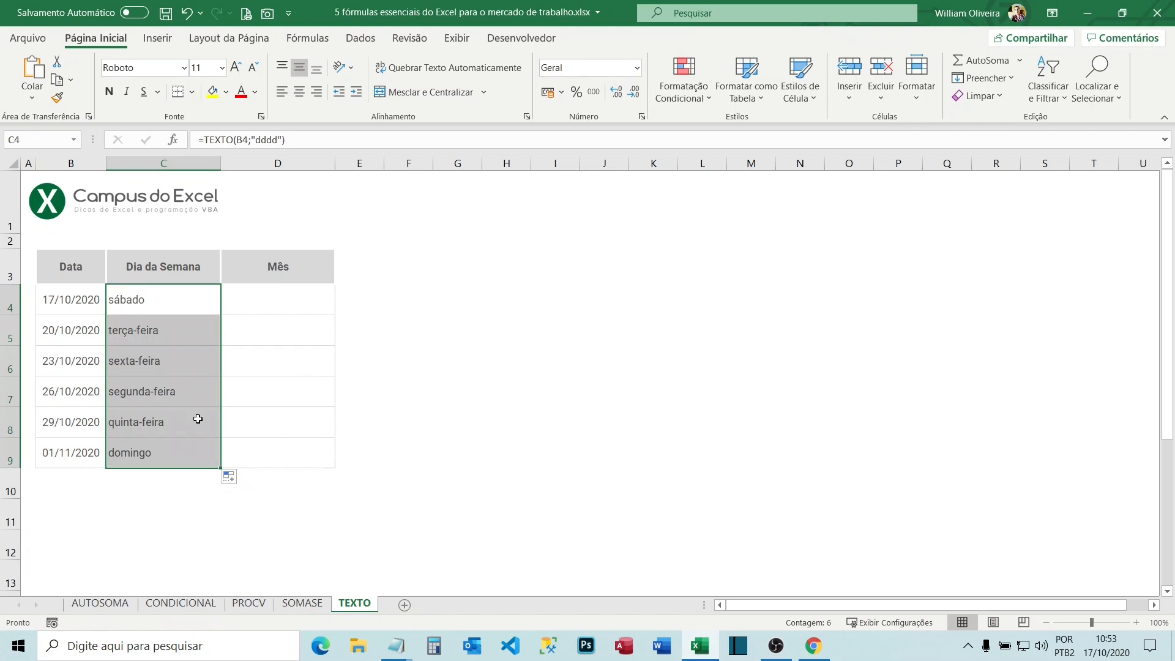
left_click(169, 340)
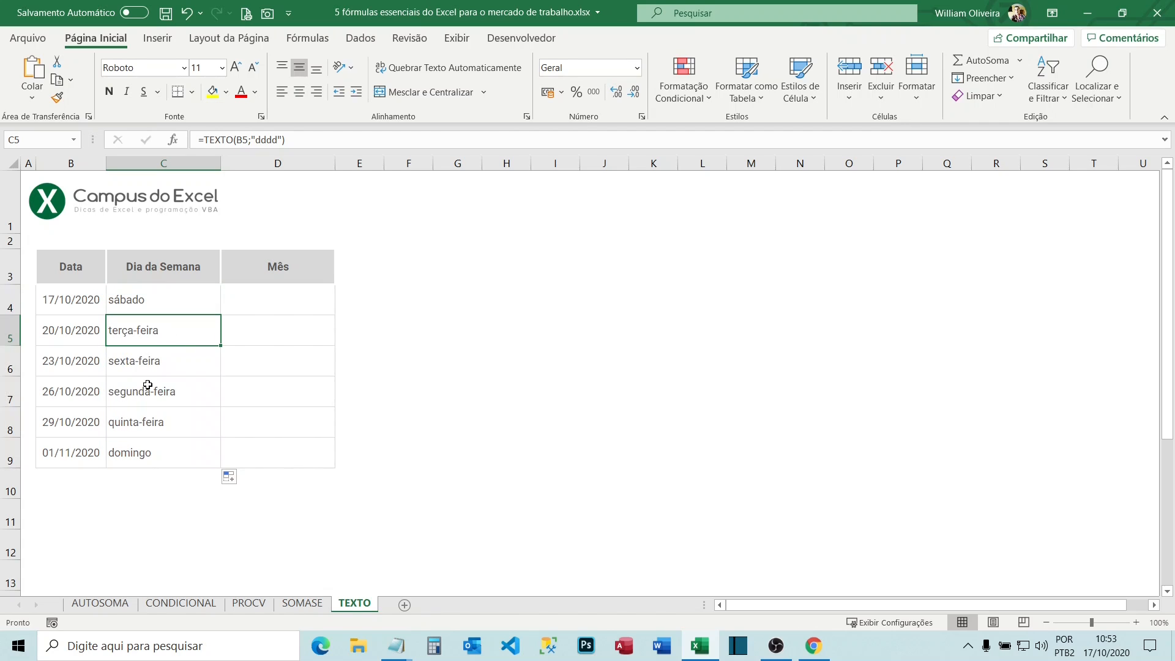
left_click(147, 385)
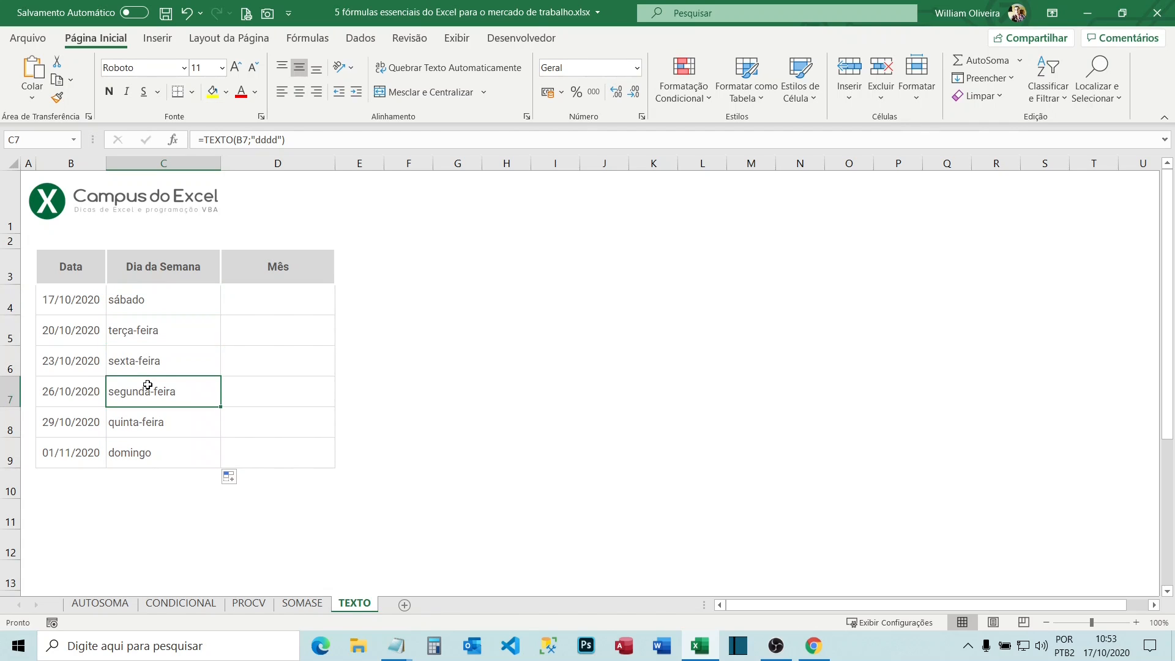
Enter =TEXTO(B4;"mmmm") in D4 to get the month name of the date in B4.
left_click(278, 307)
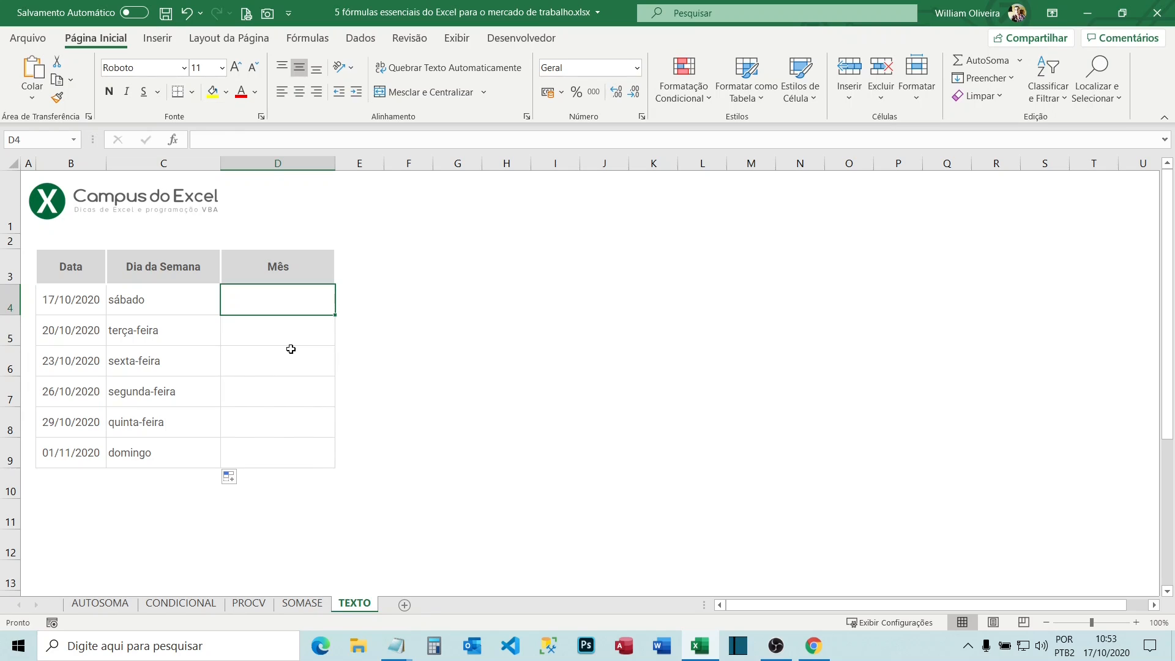
type("=")
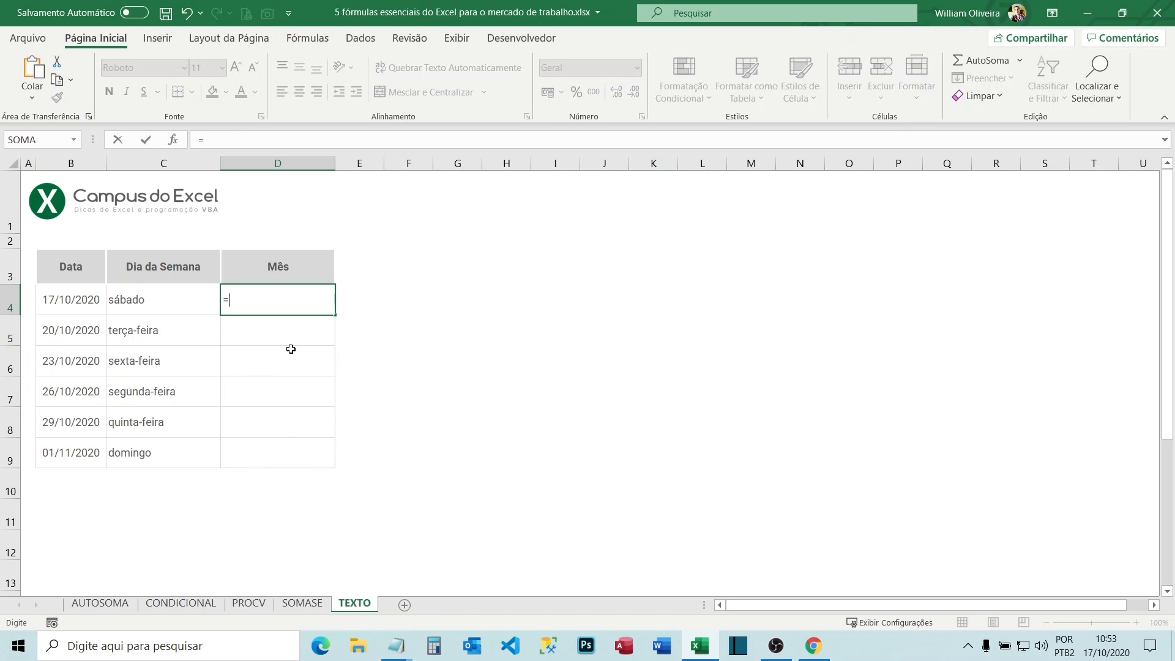
type("tex")
key("Tab")
left_click(92, 301)
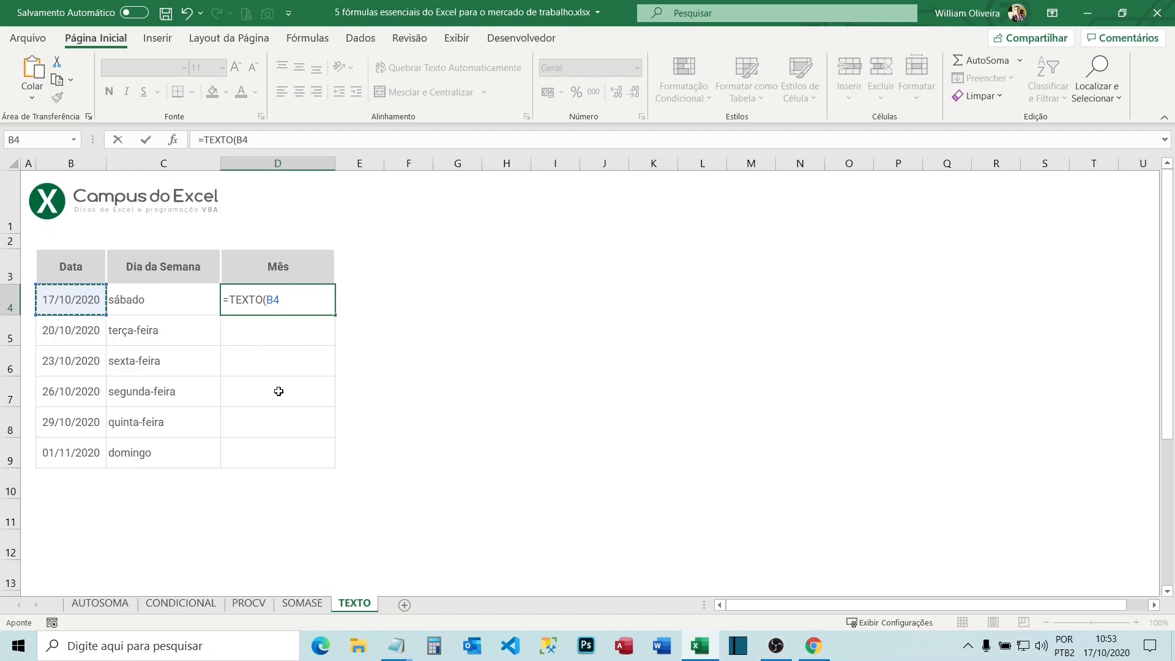
type(";\"mmmm\"")
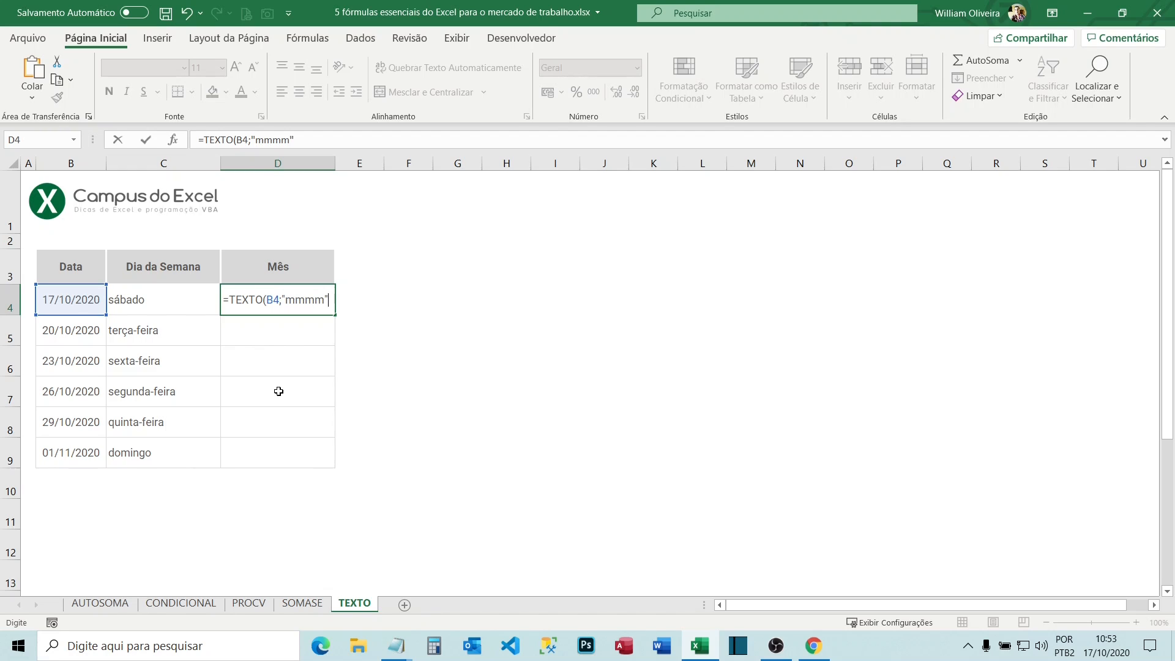
type(")")
key("Return")
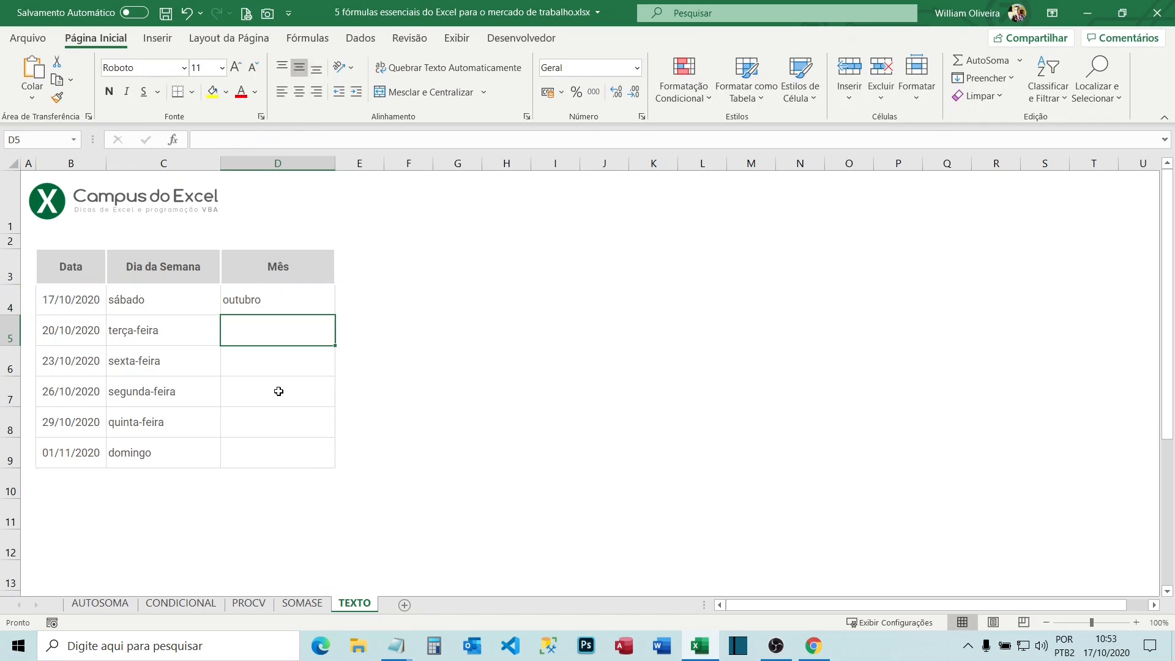
Fill the month formula from D4 down to D9 and check the copied formula in D5.
left_click(289, 304)
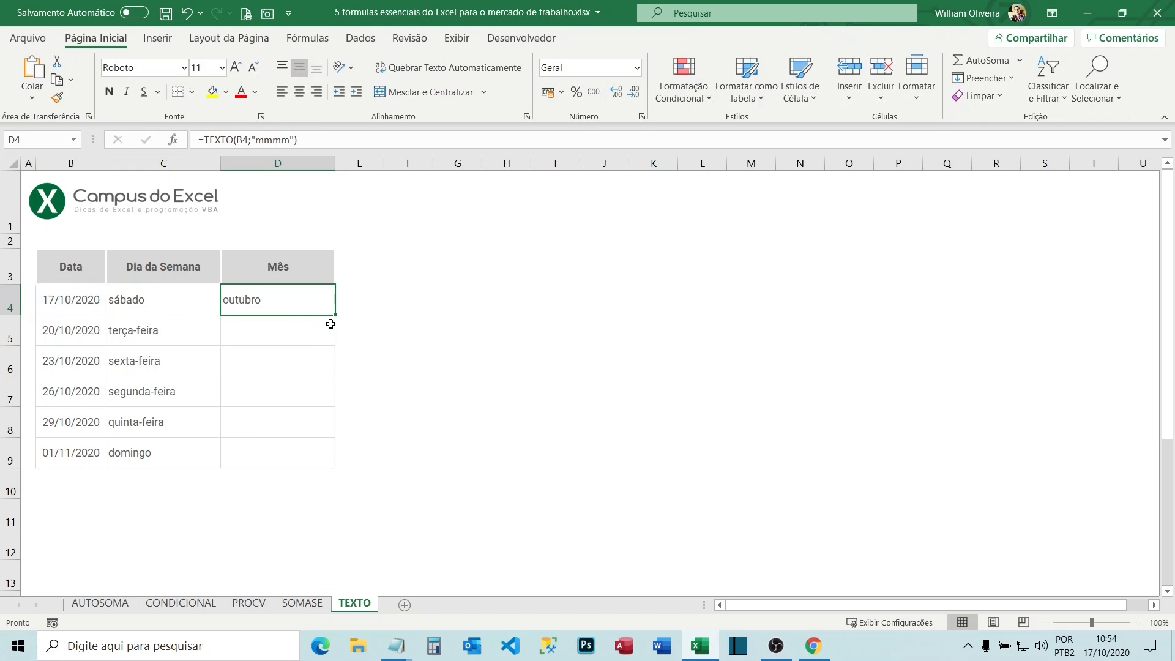
left_click_drag(335, 317, 341, 468)
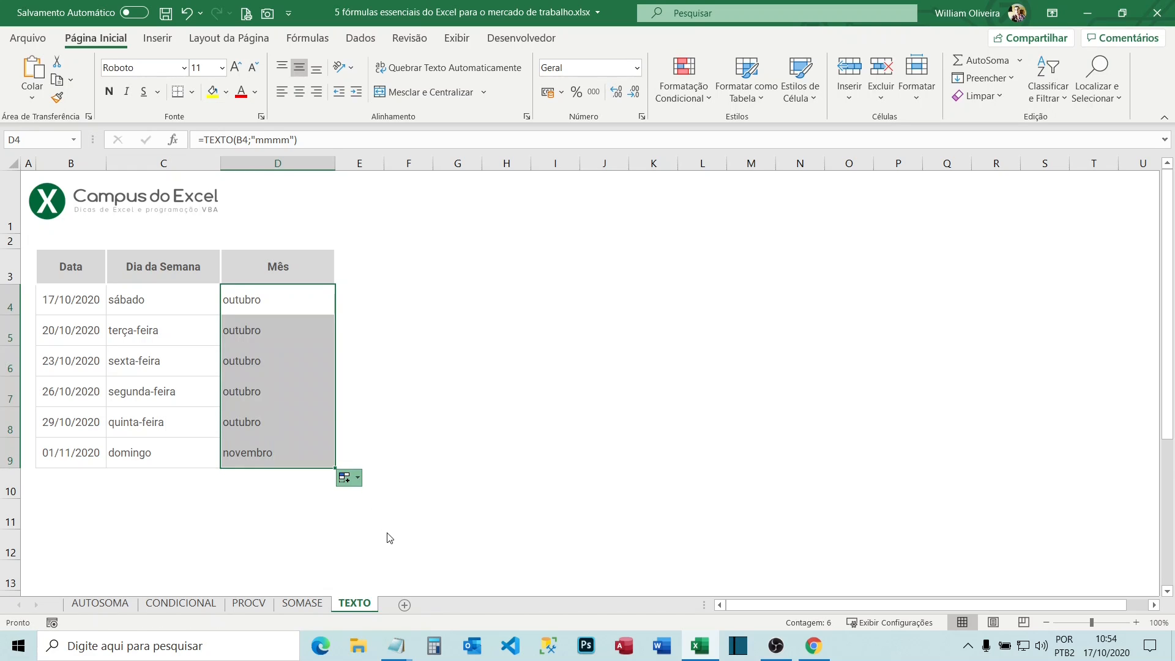
left_click(274, 347)
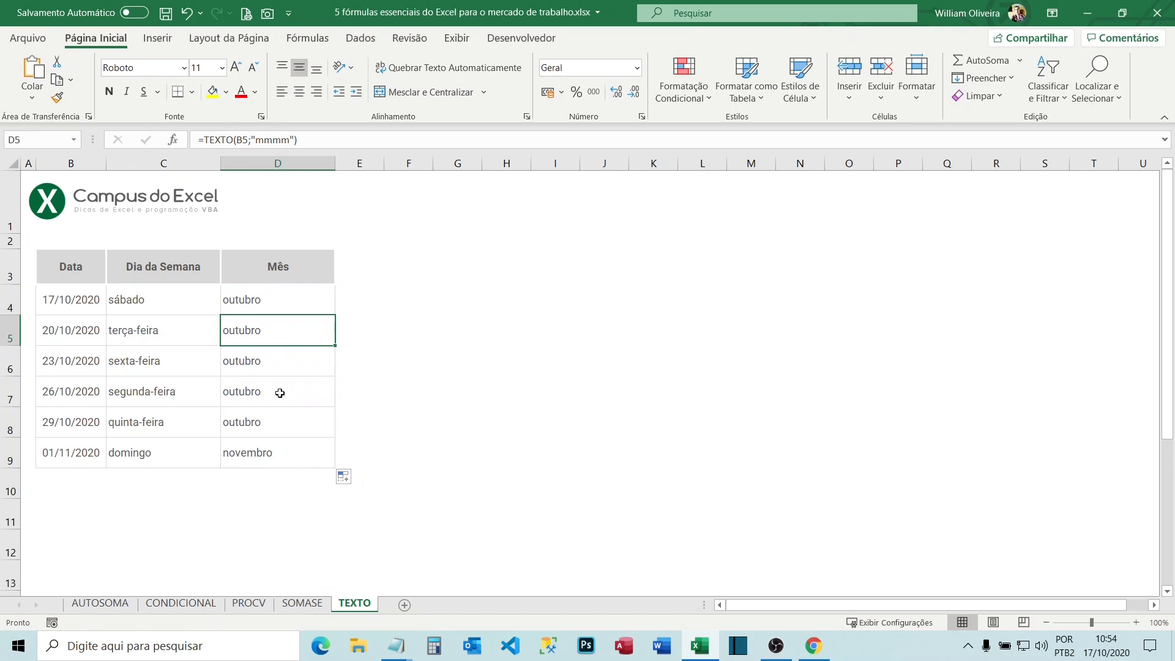
Change the date formula in B5 to =B4+100 and check the resulting date and month in row 5.
double_click(68, 330)
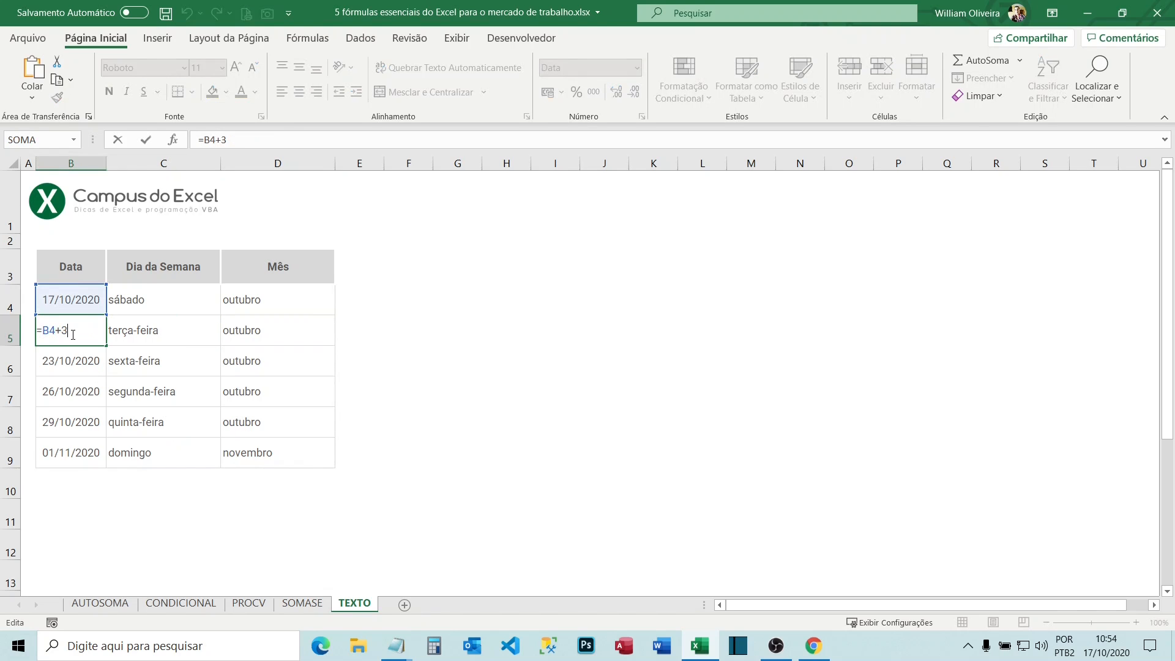
key("BackSpace")
type("100")
key("Return")
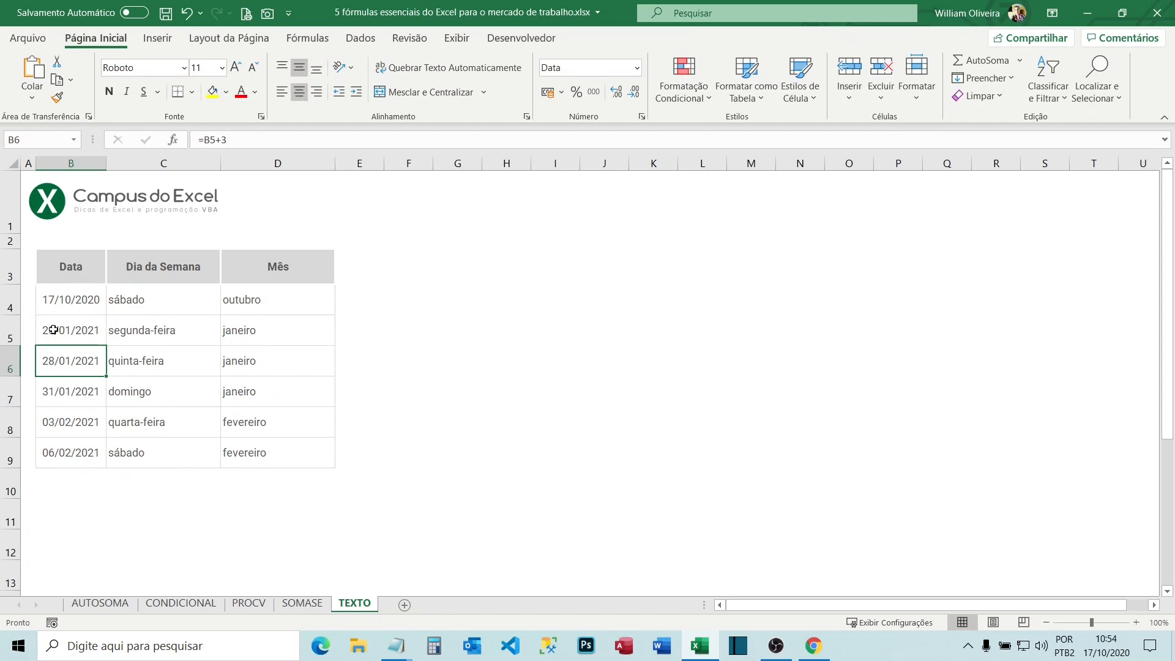
left_click(54, 330)
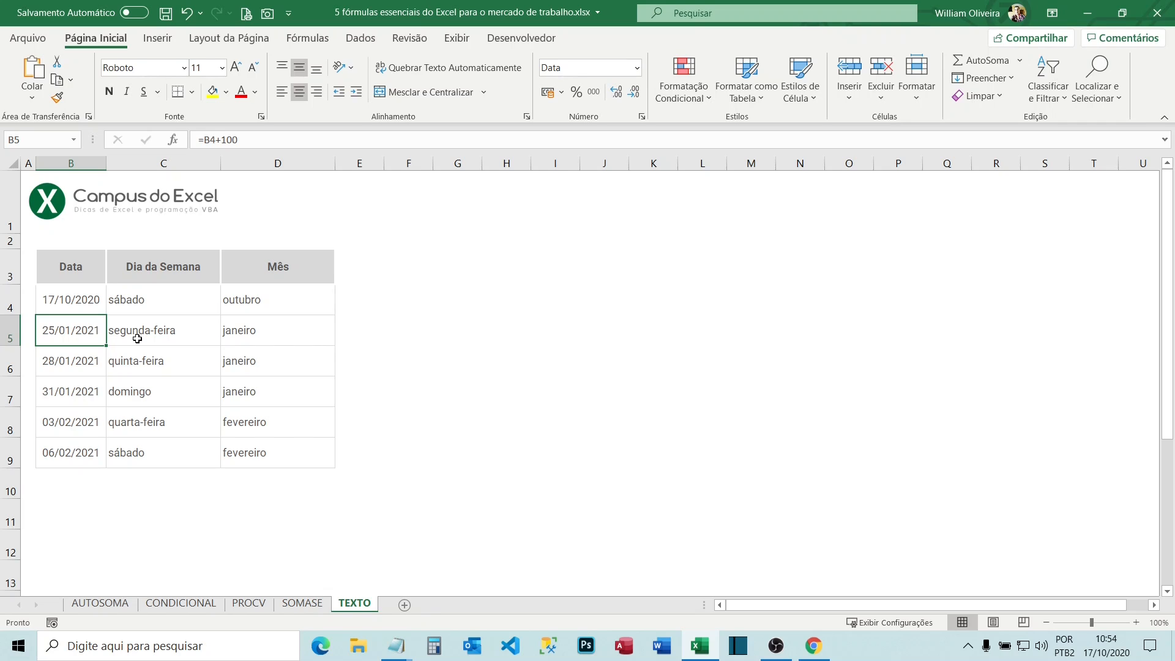
left_click(255, 334)
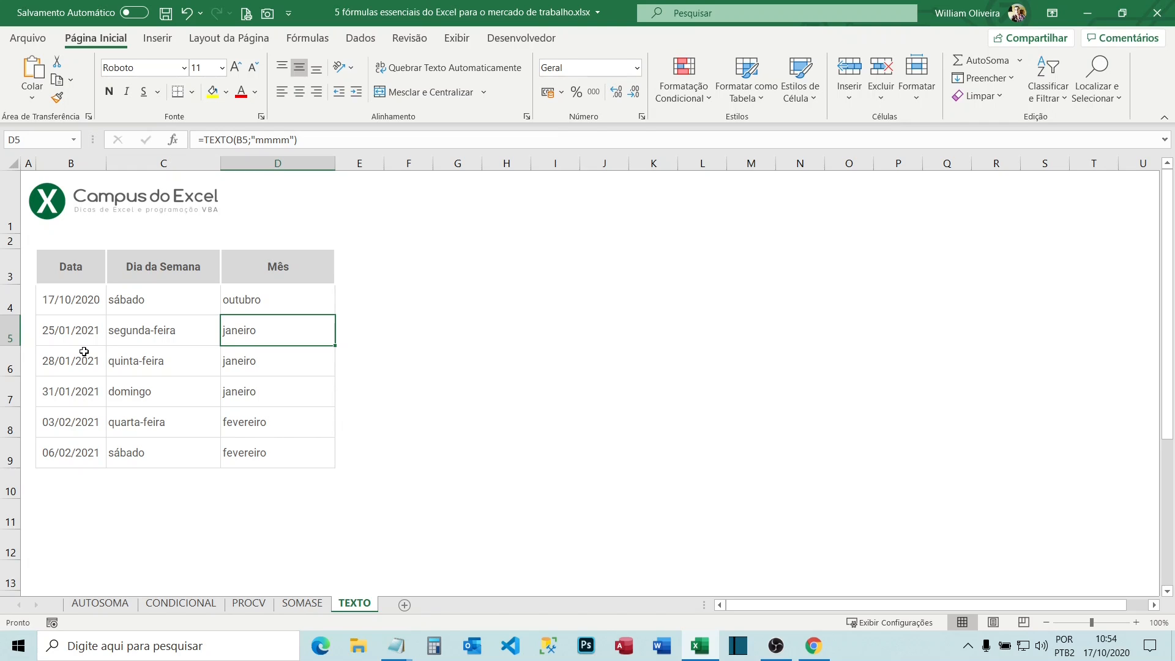
Wrap the weekday formula in C4 as =PRI.MAIÚSCULA(TEXTO(B4;"dddd")) and fill it down to C9.
left_click(118, 311)
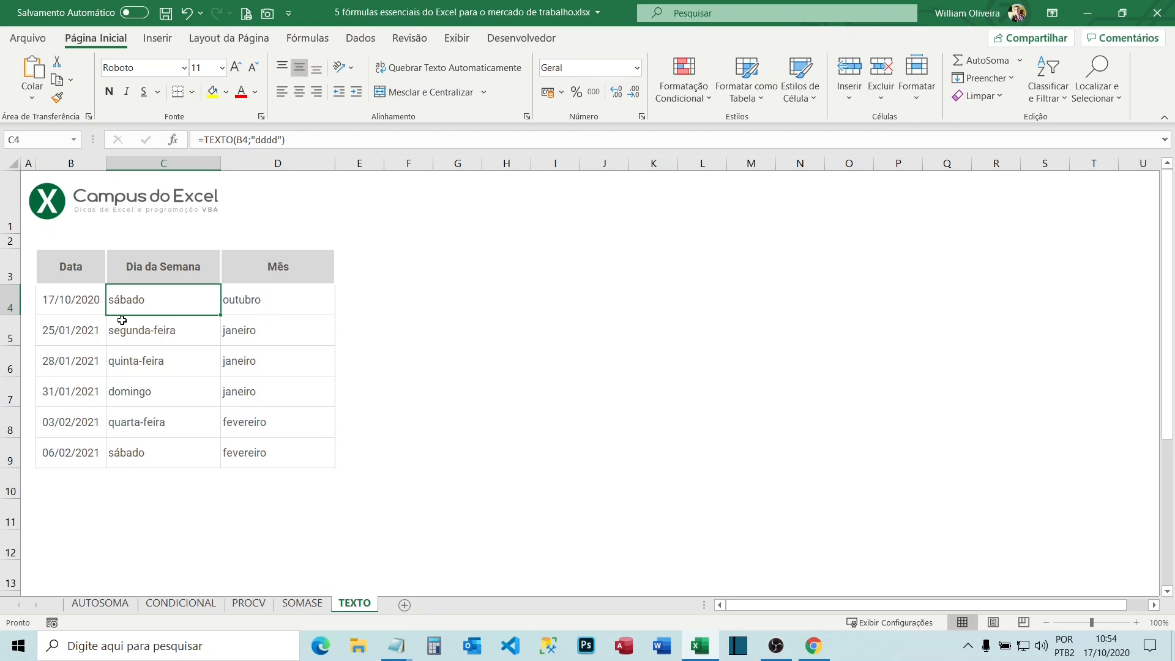
left_click(206, 140)
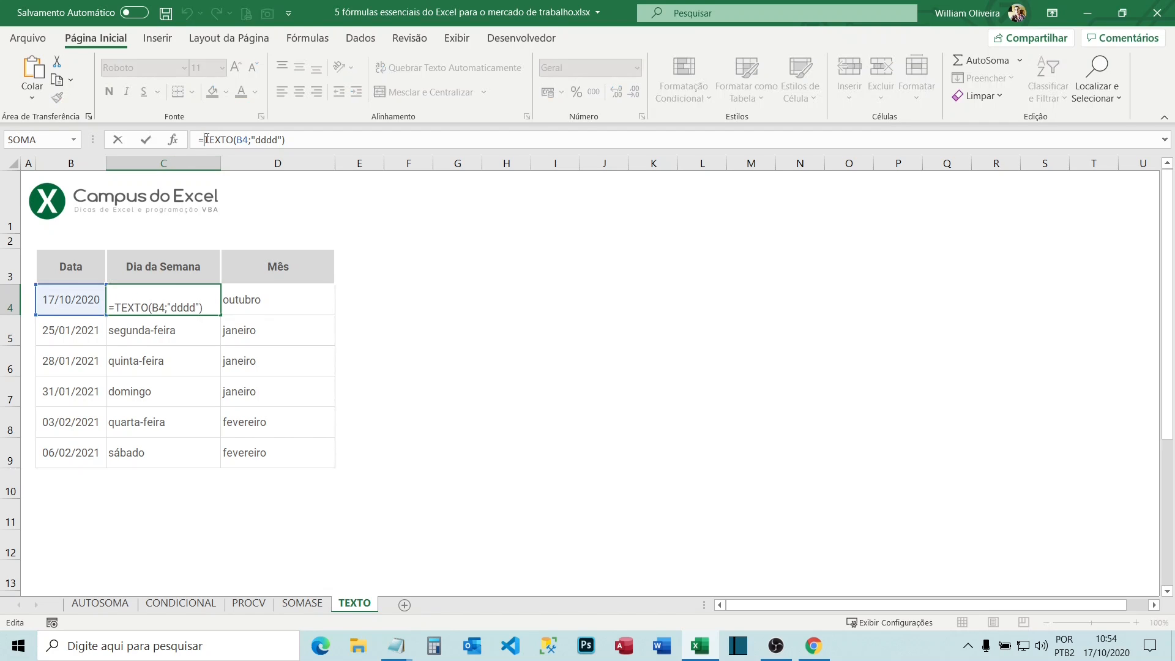
type("pri")
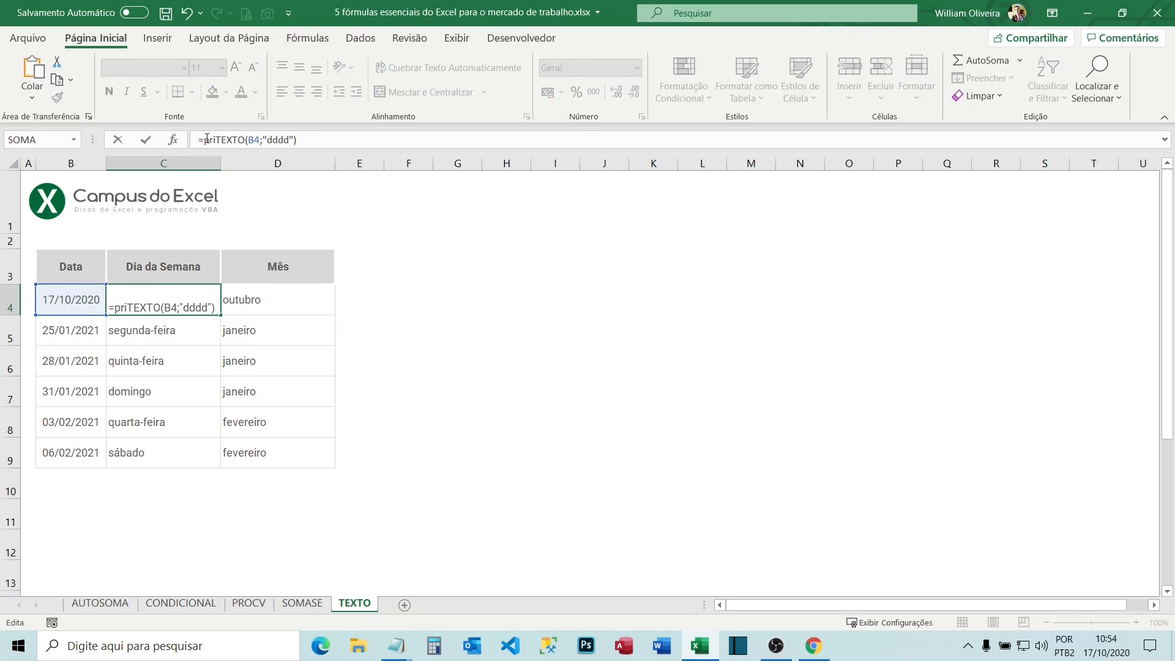
key("Tab")
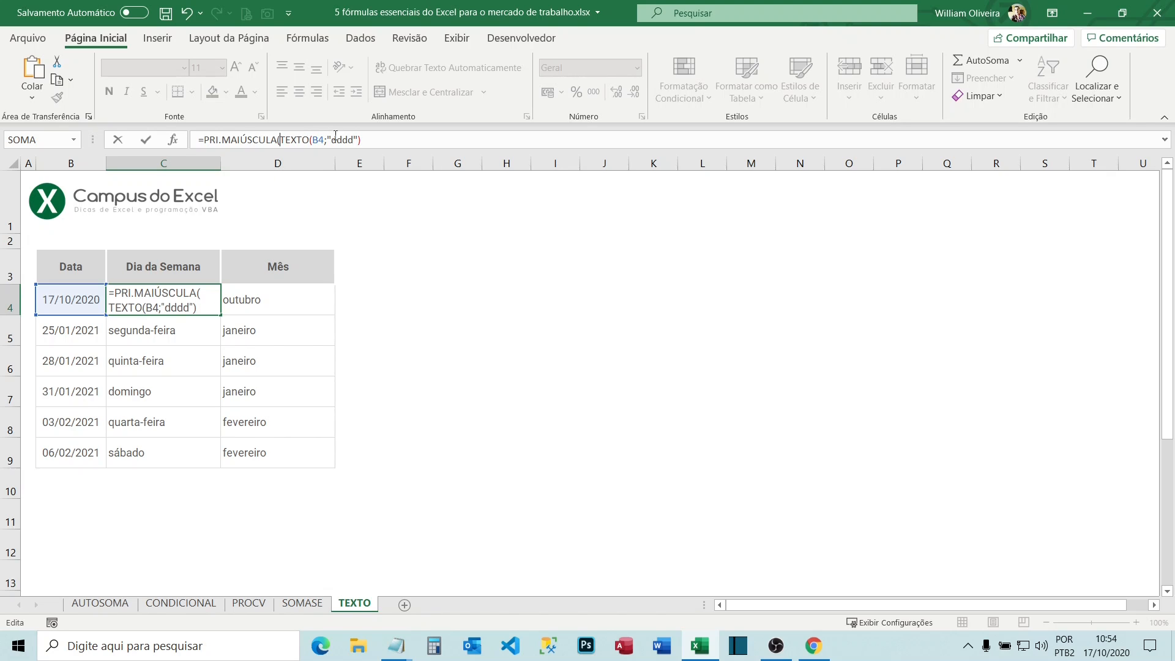
left_click_drag(374, 142, 282, 140)
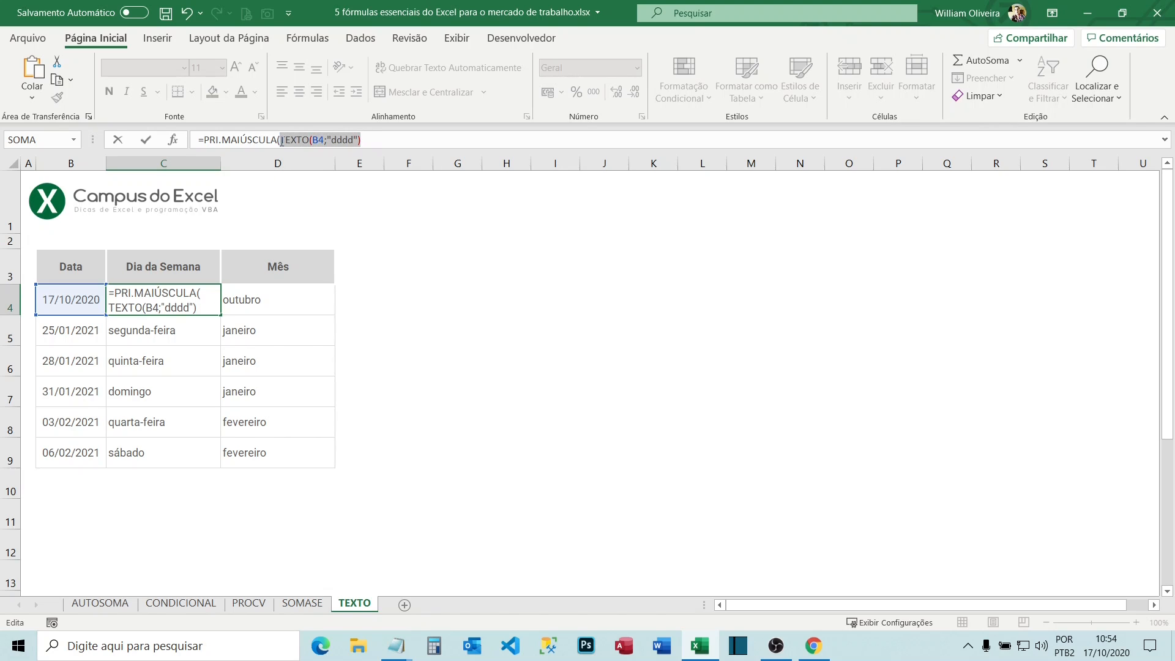
left_click(373, 140)
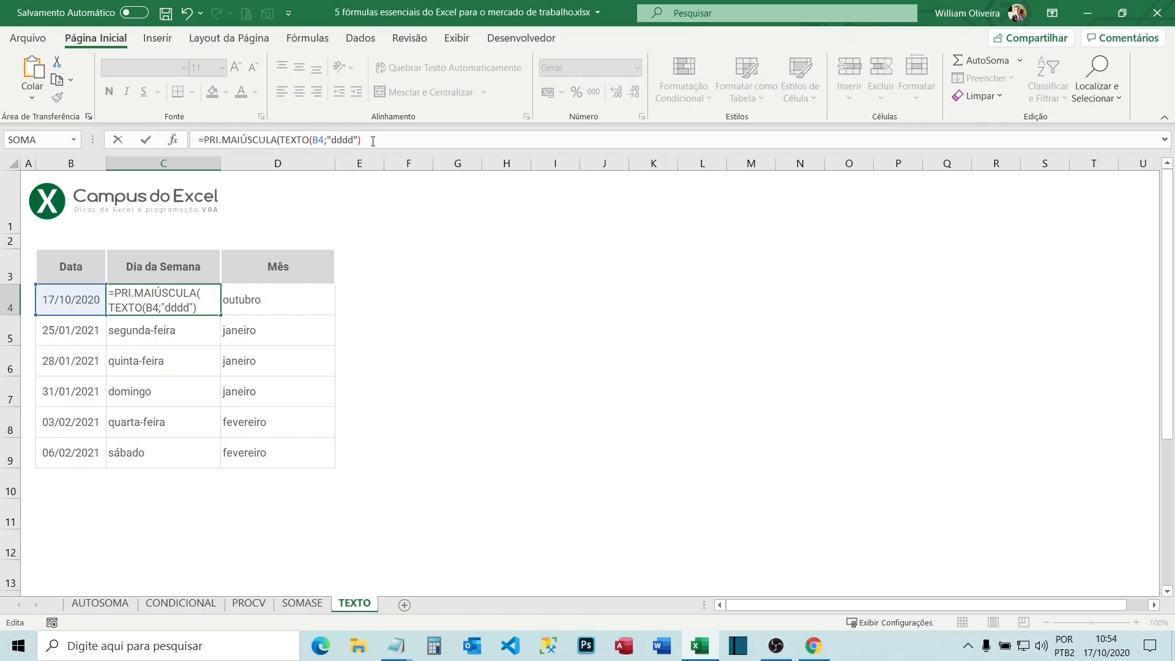
type(")")
key("Return")
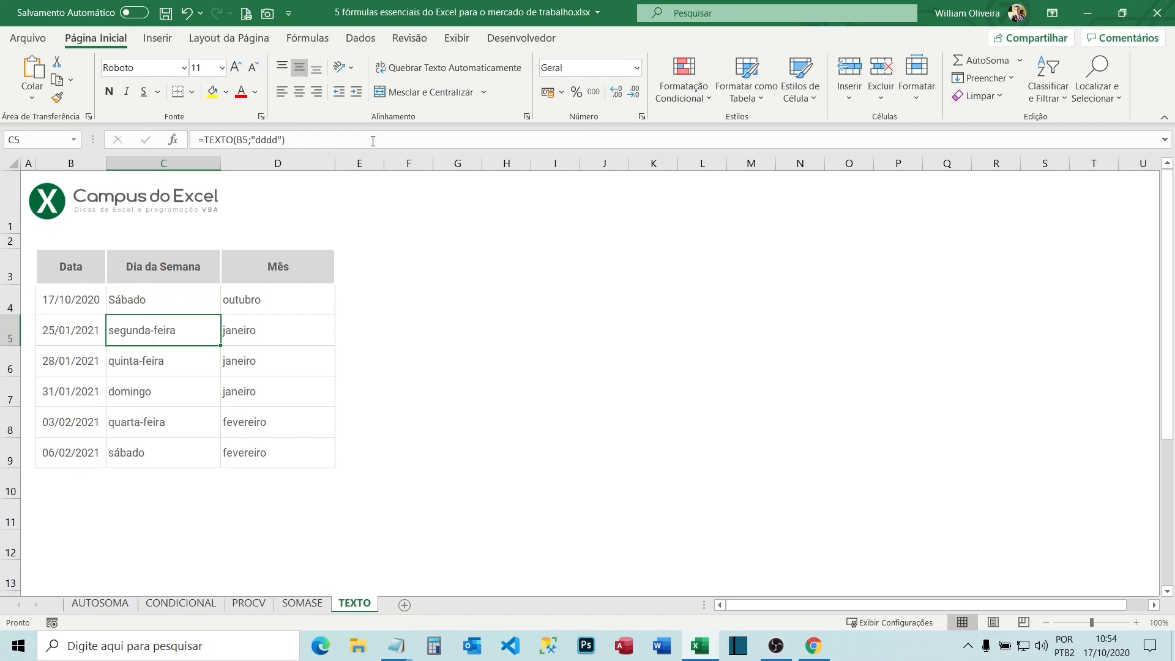
left_click(205, 300)
left_click_drag(226, 312, 201, 457)
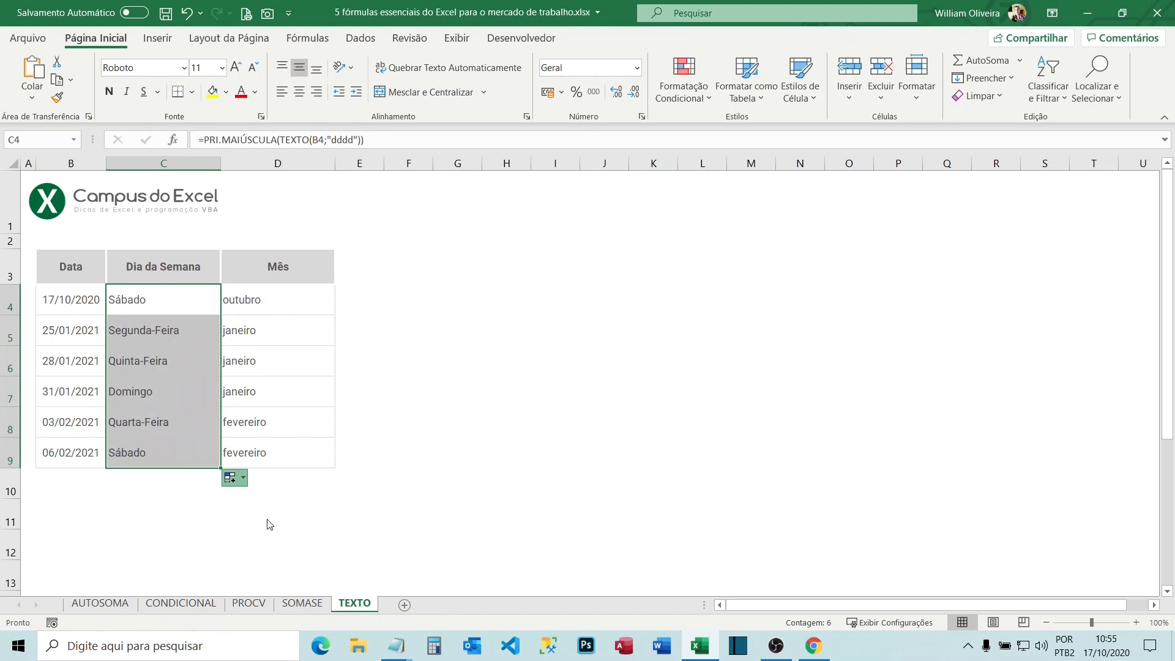
Wrap the month formula in D4 as =PRI.MAIÚSCULA(TEXTO(B4;"mmmm")) and fill it down to D9.
left_click(255, 303)
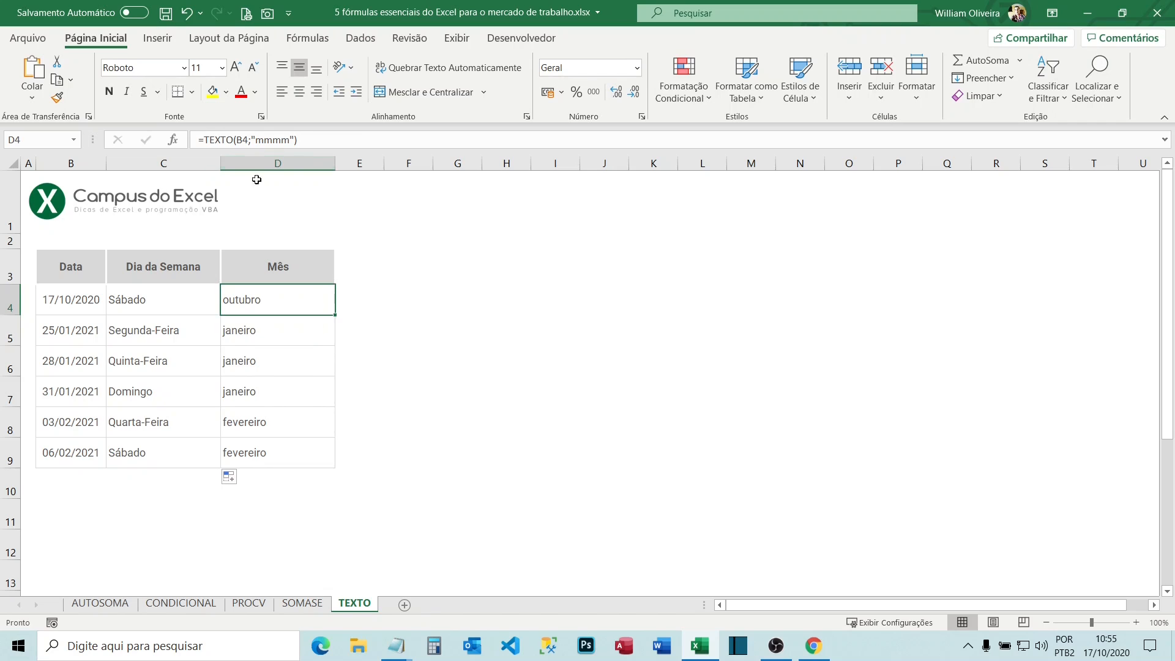
left_click(206, 141)
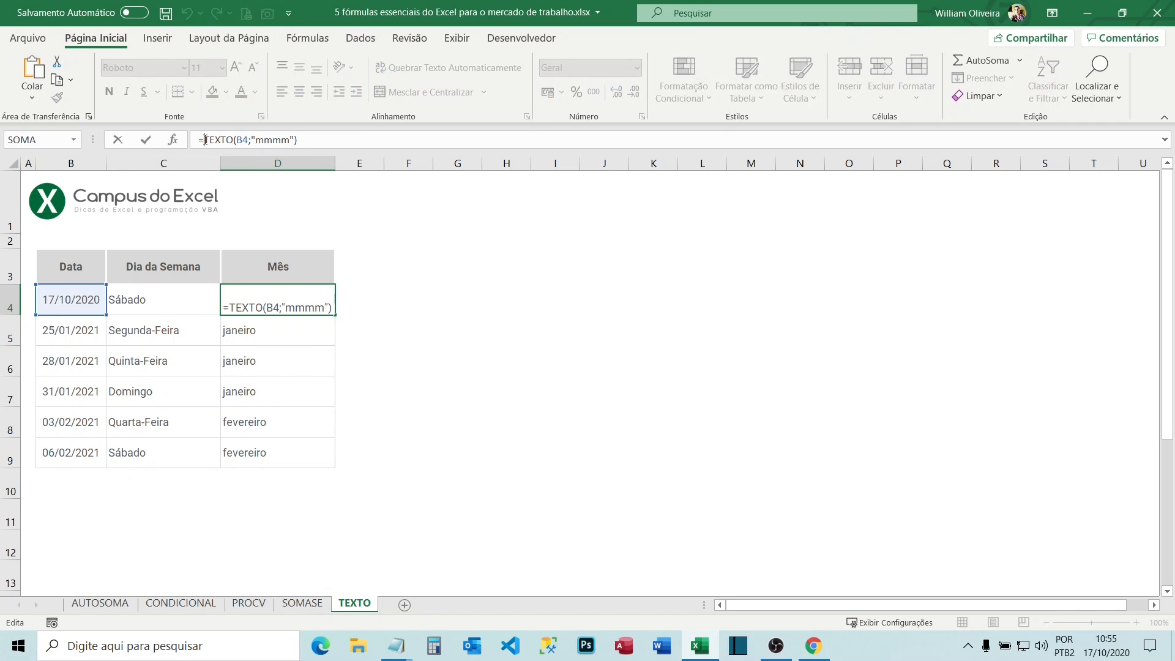
type("pr")
key("BackSpace")
key("BackSpace")
type("mai")
key("BackSpace")
key("BackSpace")
key("BackSpace")
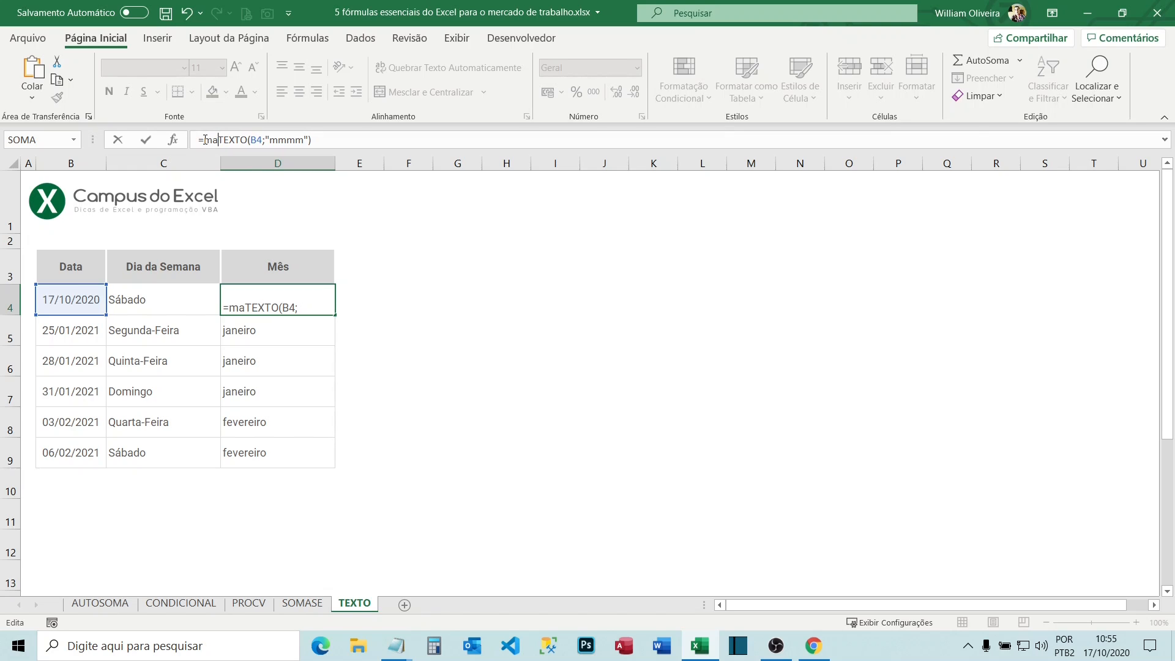
type("pri")
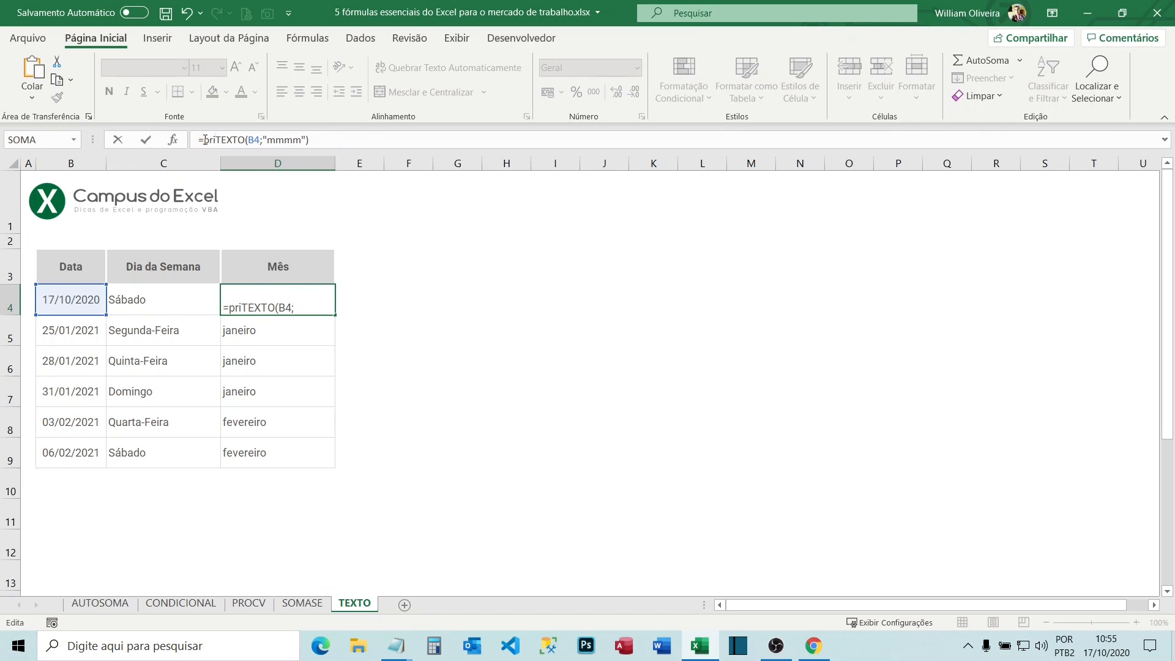
key("Tab")
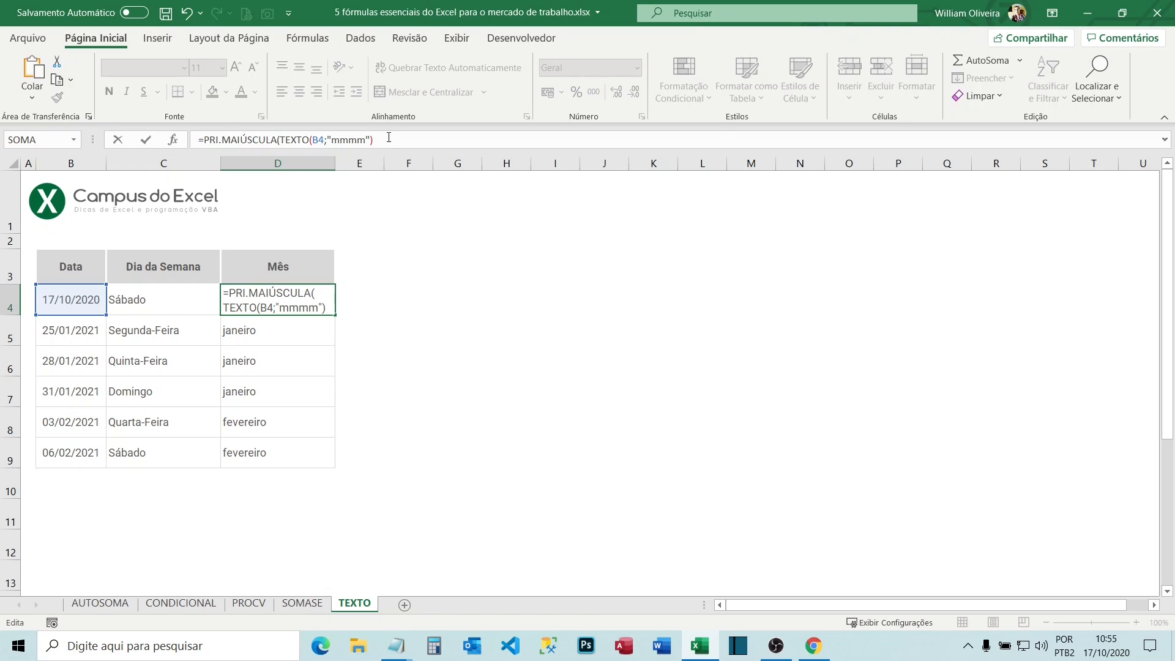
left_click(392, 141)
type(")")
key("Return")
left_click(303, 307)
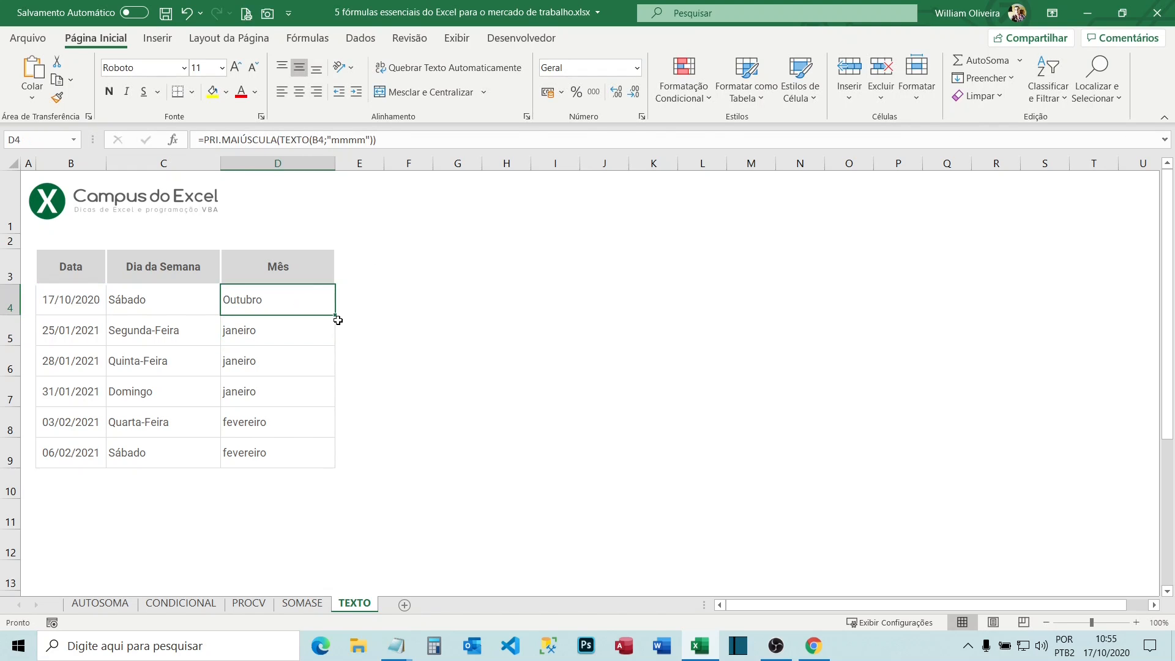
left_click_drag(338, 320, 323, 457)
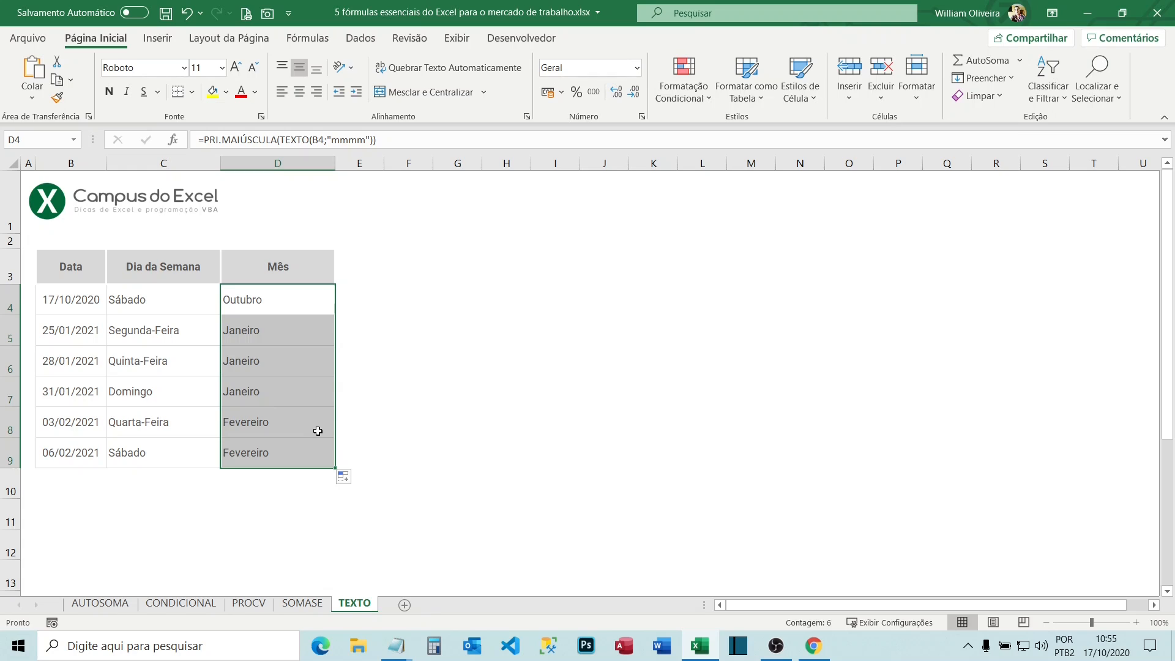
Review the capitalized month and weekday formulas in D4 and C4, and go to the AUTOSOMA sheet.
left_click(283, 292)
left_click(158, 298)
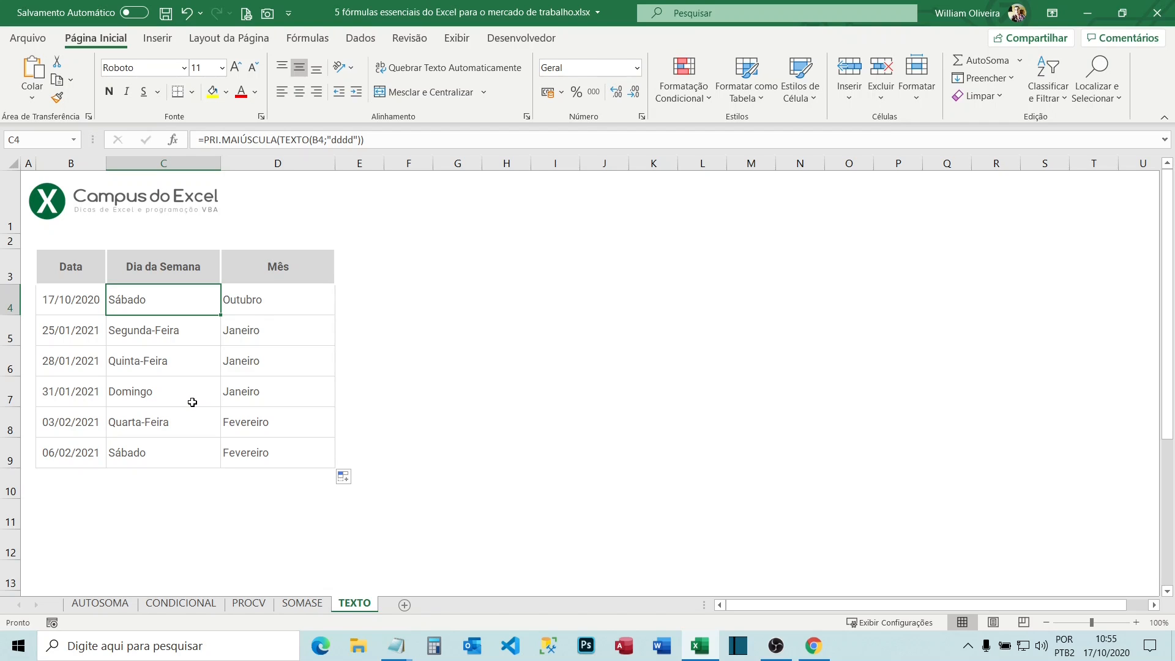
left_click(124, 604)
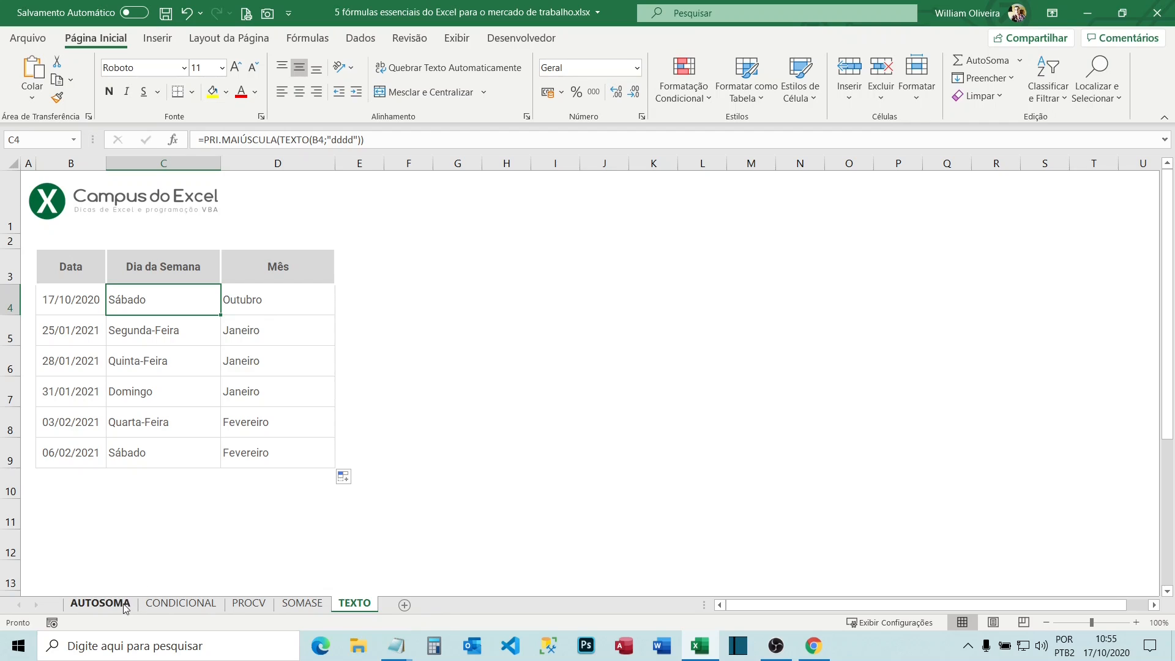